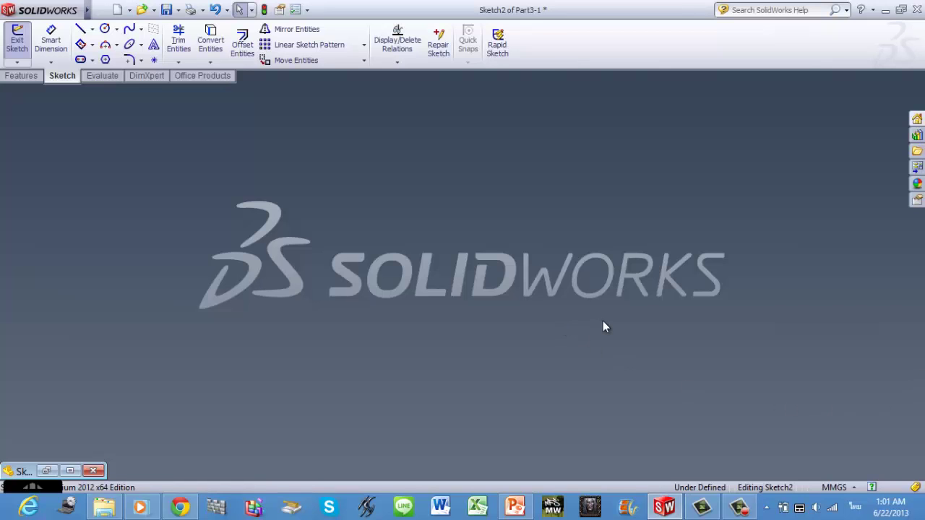
# Create a new part (Part4) and start a sketch on the Front Plane
pyautogui.click(123, 14)
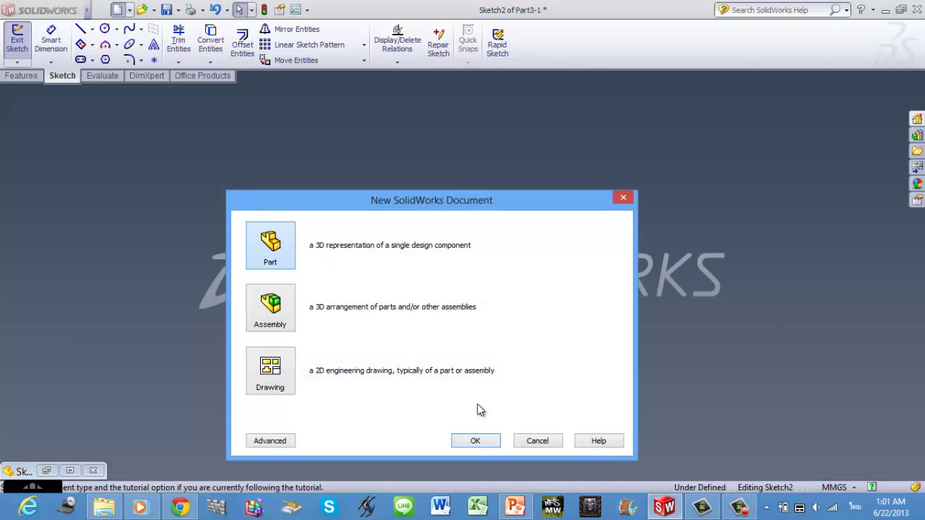
pyautogui.click(479, 440)
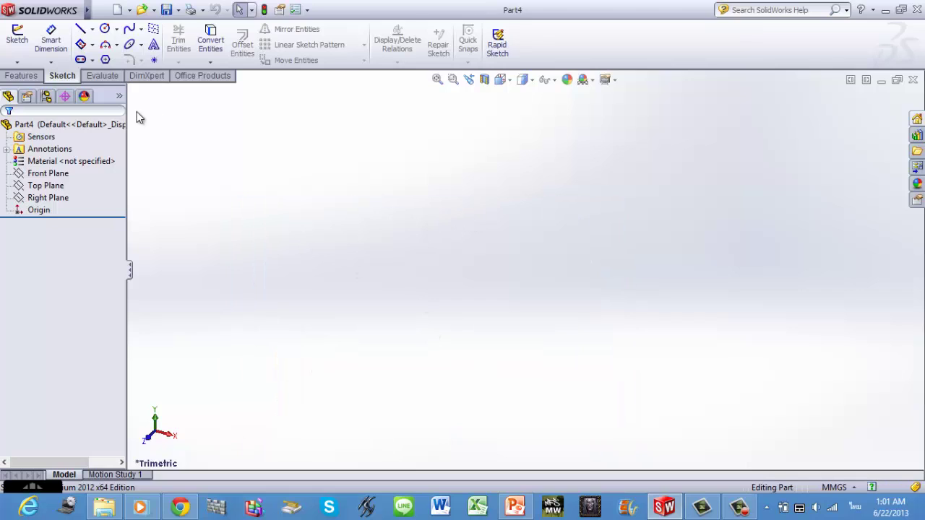
pyautogui.click(17, 39)
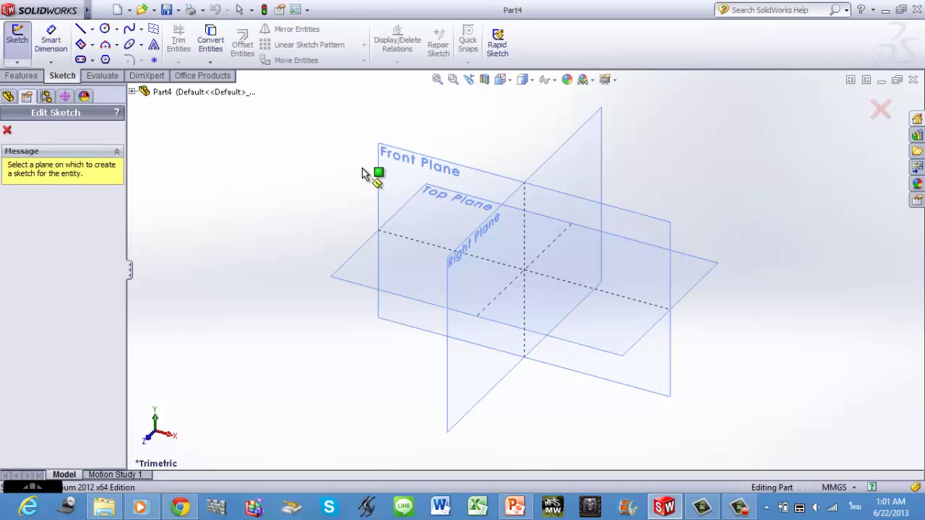
pyautogui.click(398, 191)
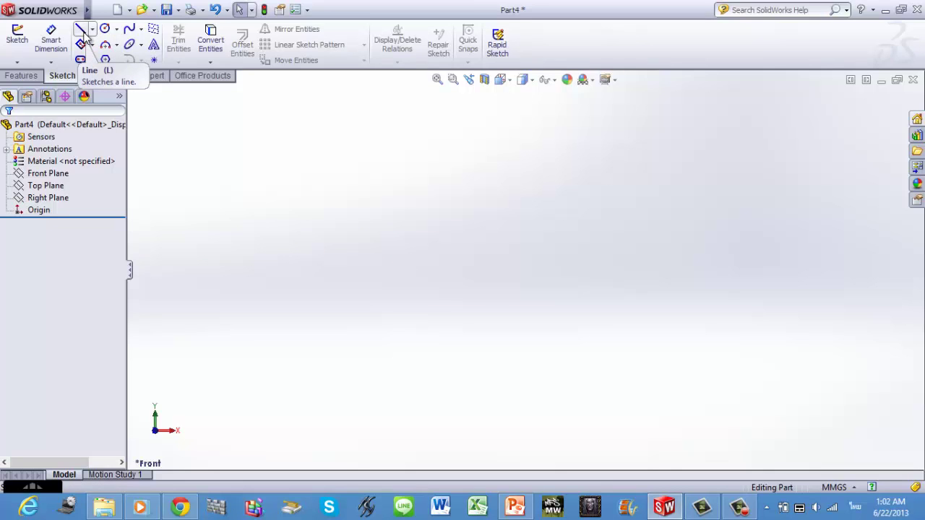
# Draw a horizontal construction centerline from the origin about 215 mm to the right
pyautogui.click(81, 29)
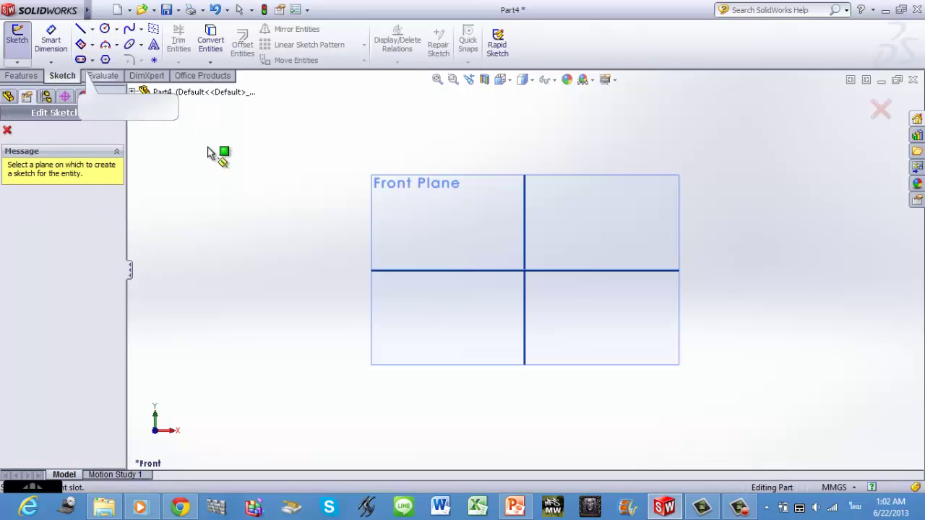
pyautogui.click(415, 223)
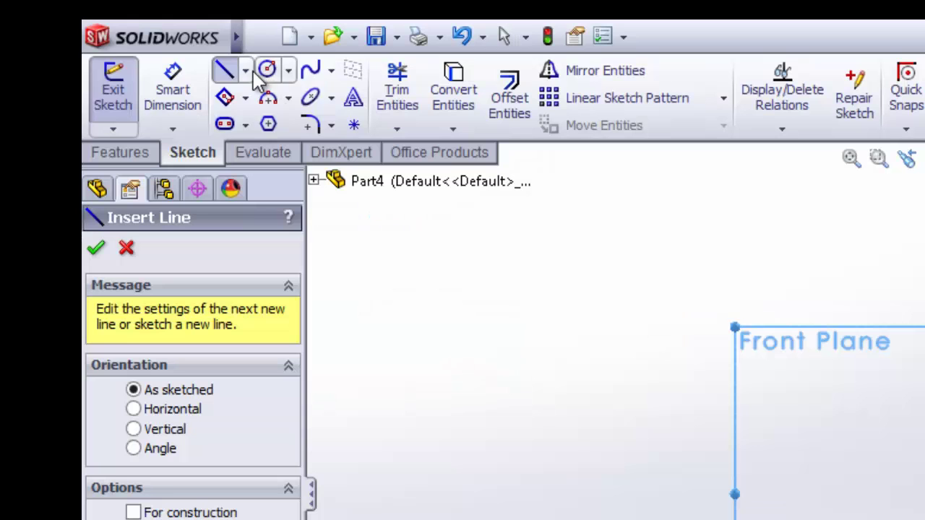
pyautogui.click(92, 29)
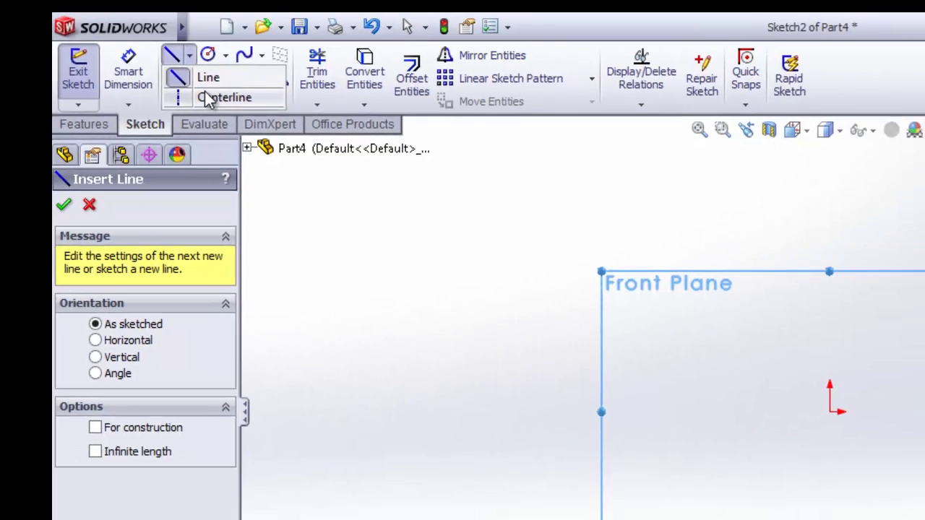
pyautogui.click(286, 120)
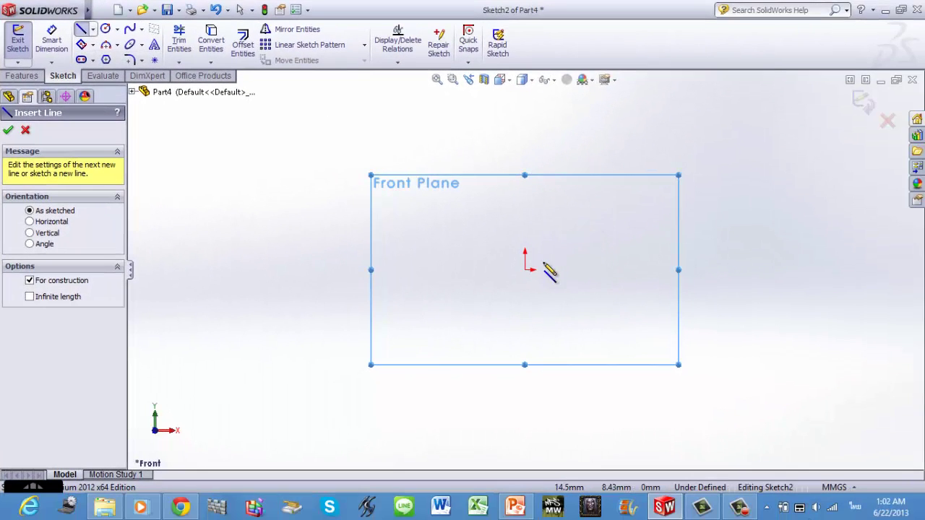
pyautogui.click(526, 269)
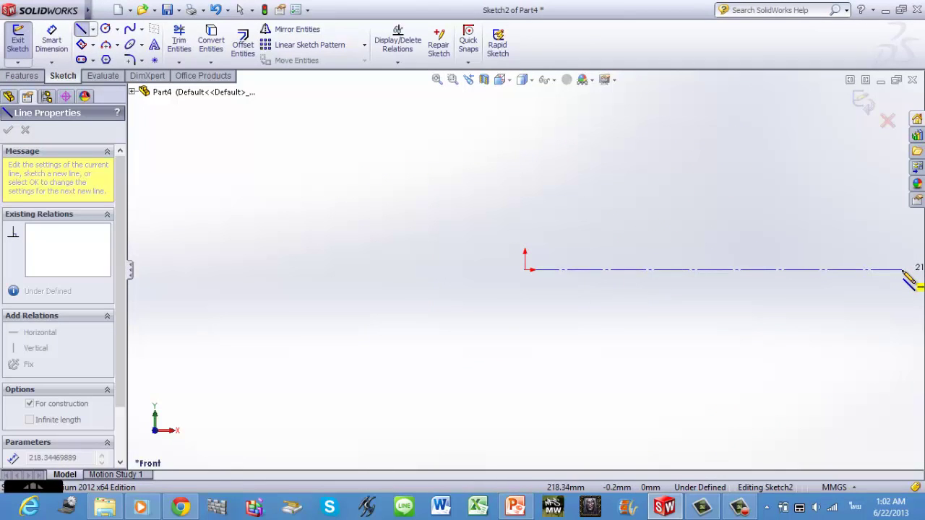
pyautogui.click(907, 269)
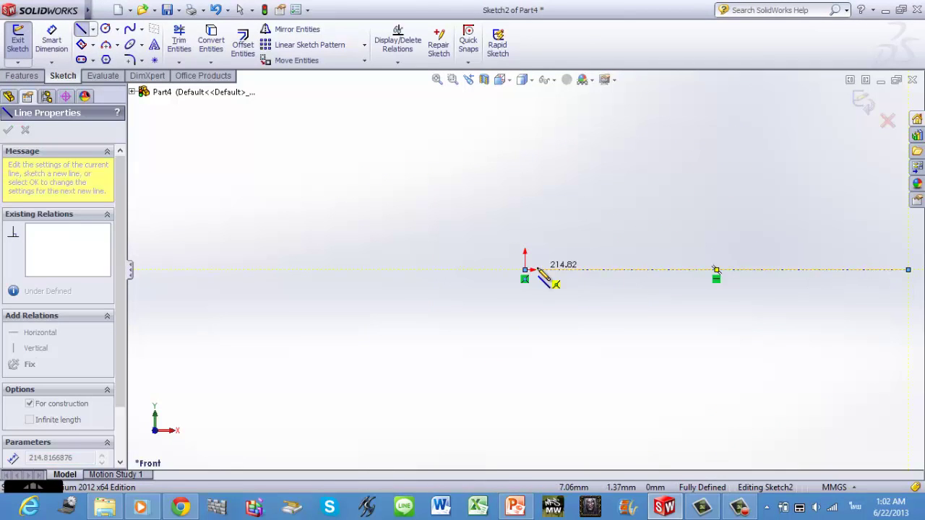
pyautogui.press('Escape')
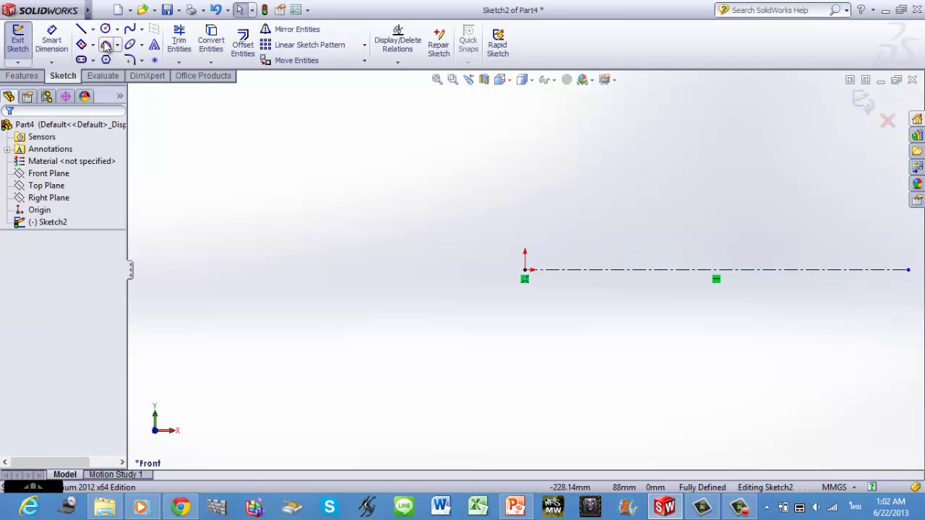
# Draw short vertical lines running up and down from the origin
pyautogui.click(82, 30)
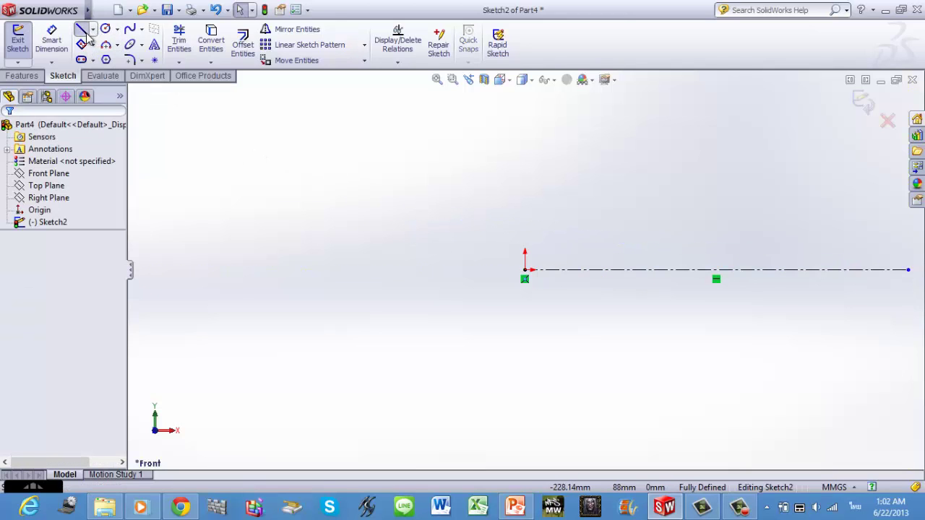
pyautogui.click(525, 270)
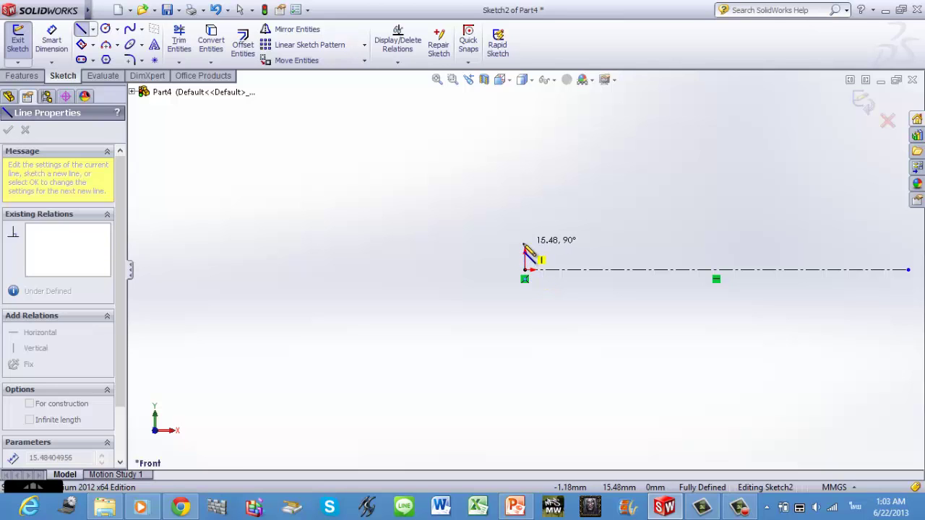
pyautogui.click(525, 250)
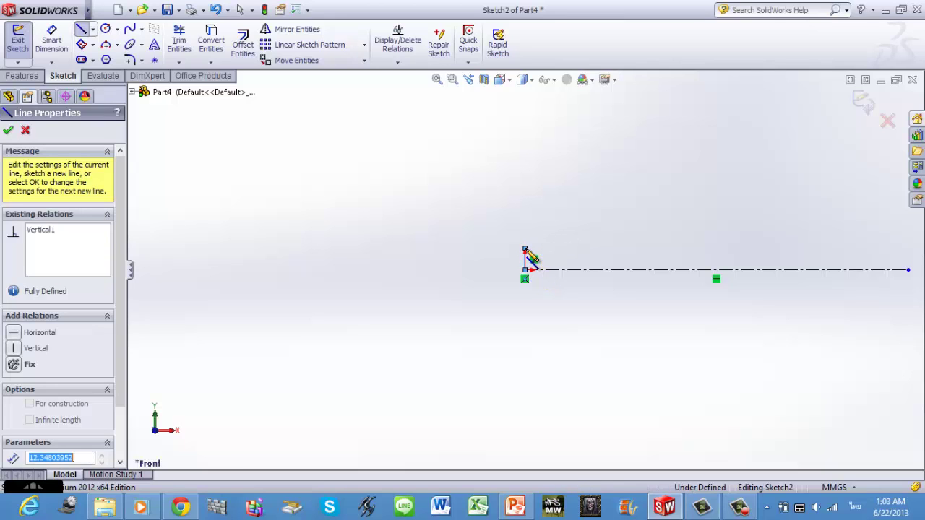
pyautogui.click(81, 30)
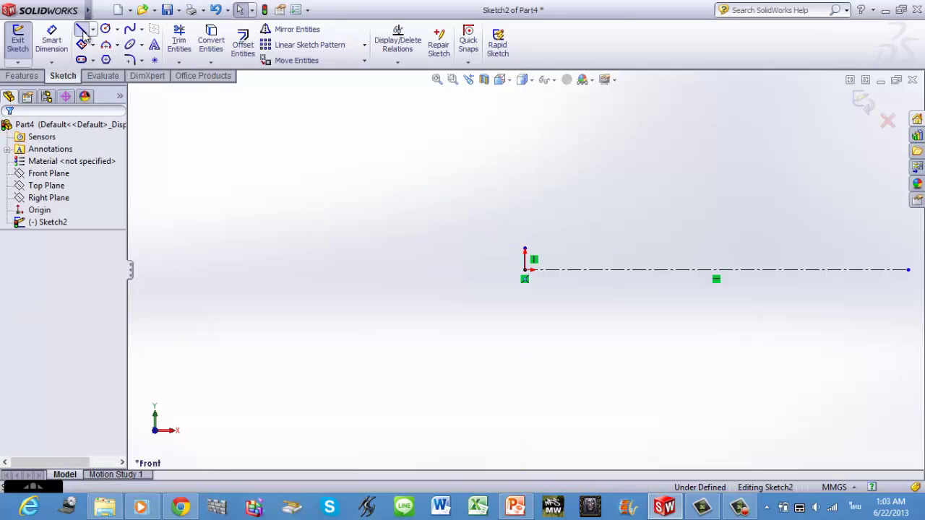
pyautogui.click(82, 30)
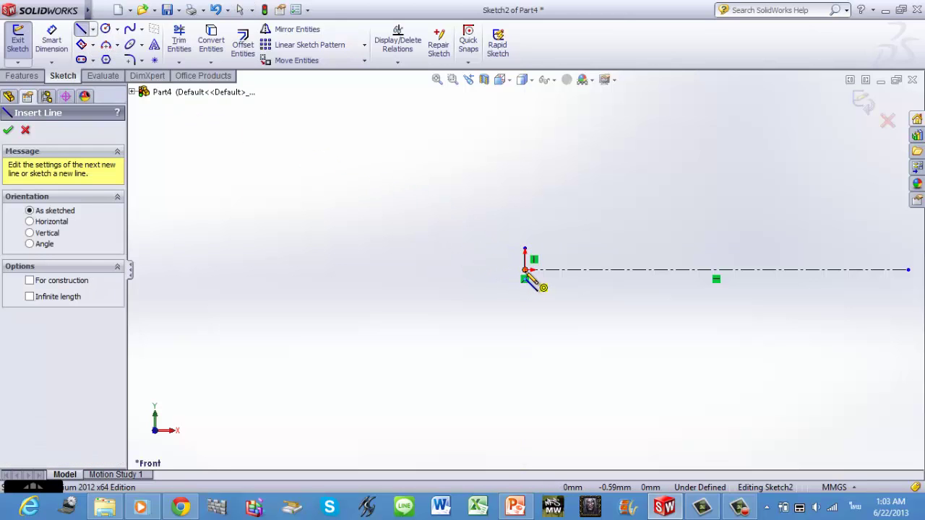
pyautogui.click(524, 280)
pyautogui.press('Escape')
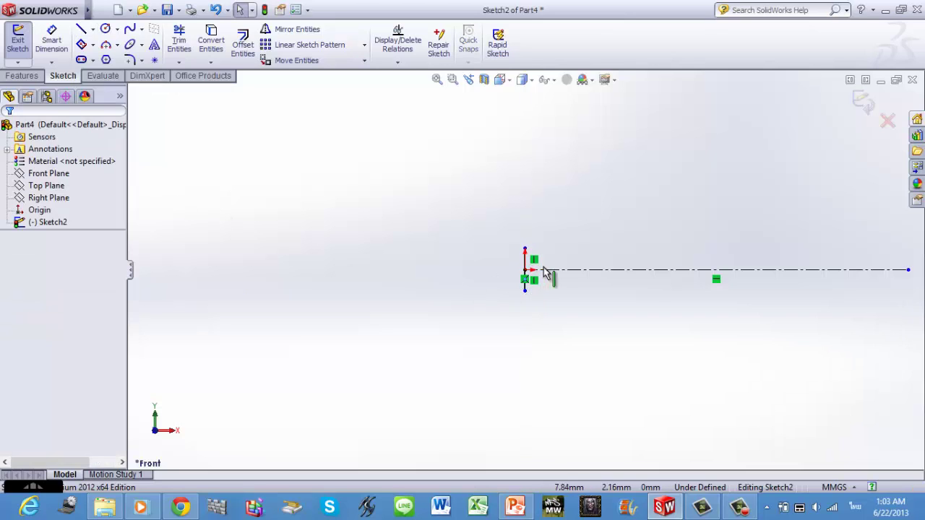
pyautogui.moveTo(527, 262); pyautogui.dragTo(531, 267)
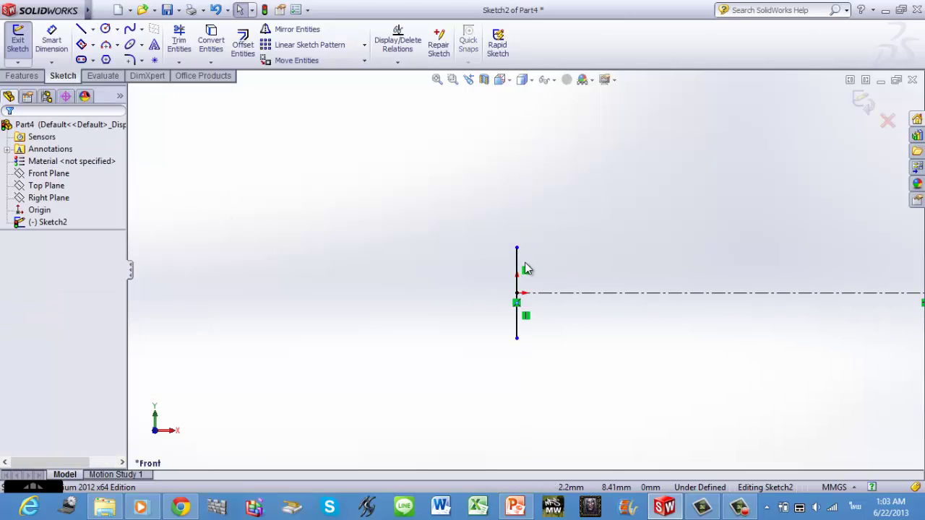
# Add an Equal relation between the upper and lower vertical lines
pyautogui.click(517, 321)
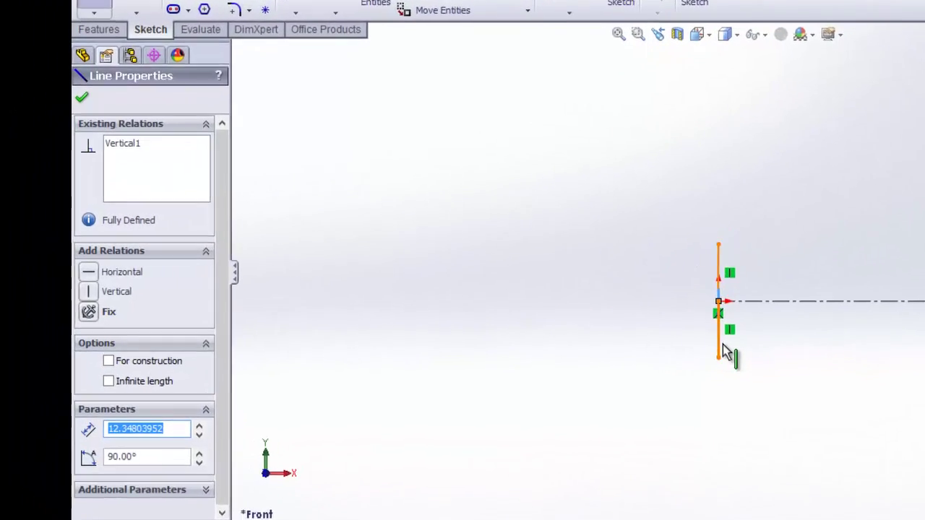
pyautogui.keyDown('ctrl'); pyautogui.click(723, 344); pyautogui.keyUp('ctrl')
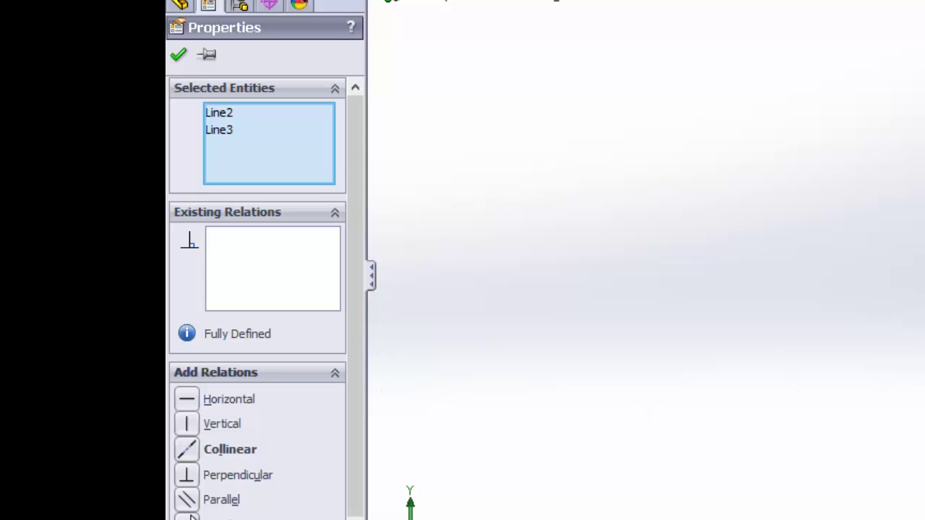
pyautogui.click(32, 427)
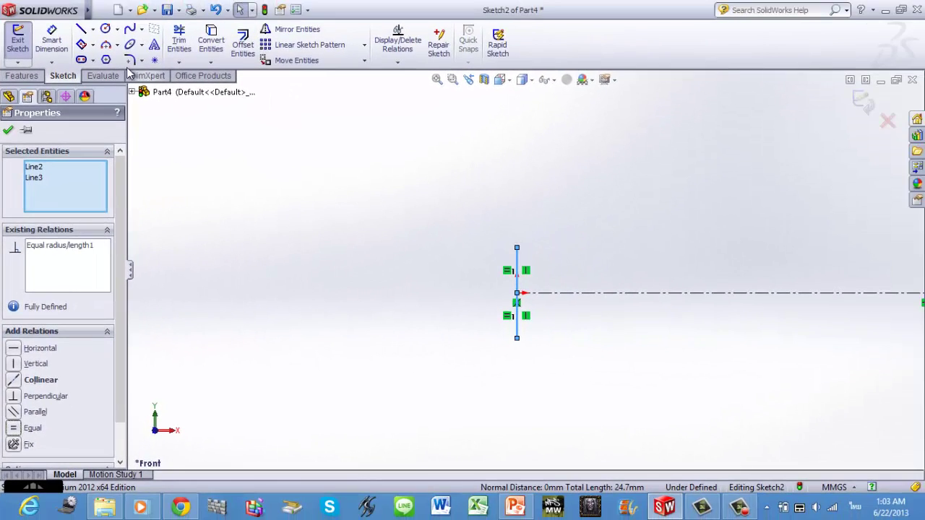
pyautogui.click(9, 131)
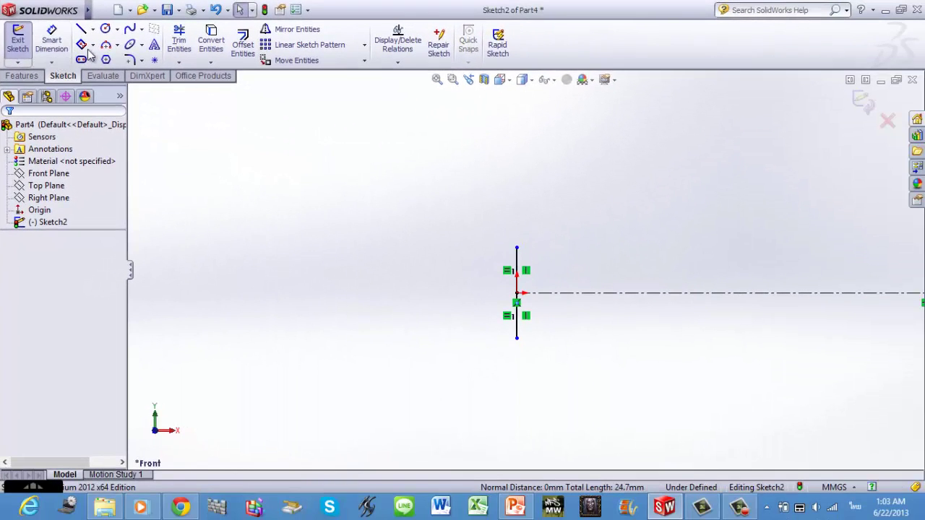
# Dimension the upper vertical line to 9 mm, fully defining the sketch
pyautogui.click(51, 40)
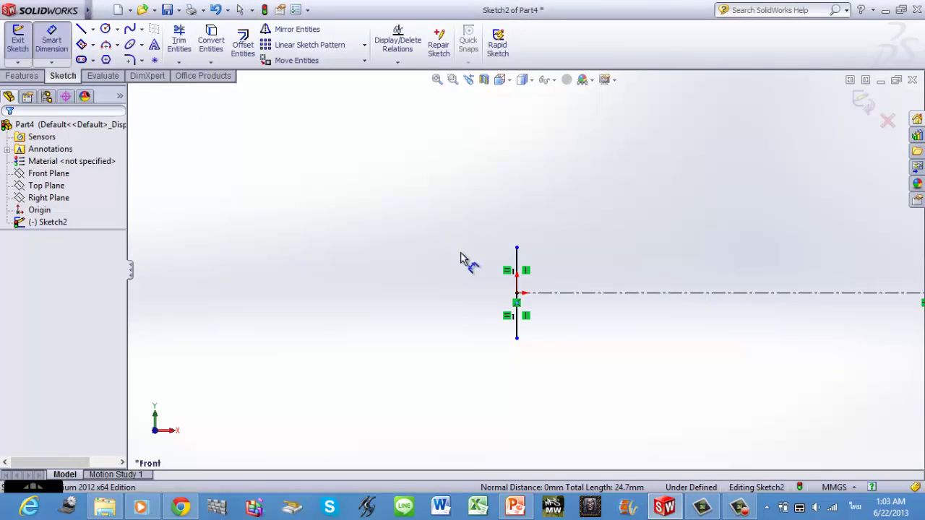
pyautogui.click(518, 267)
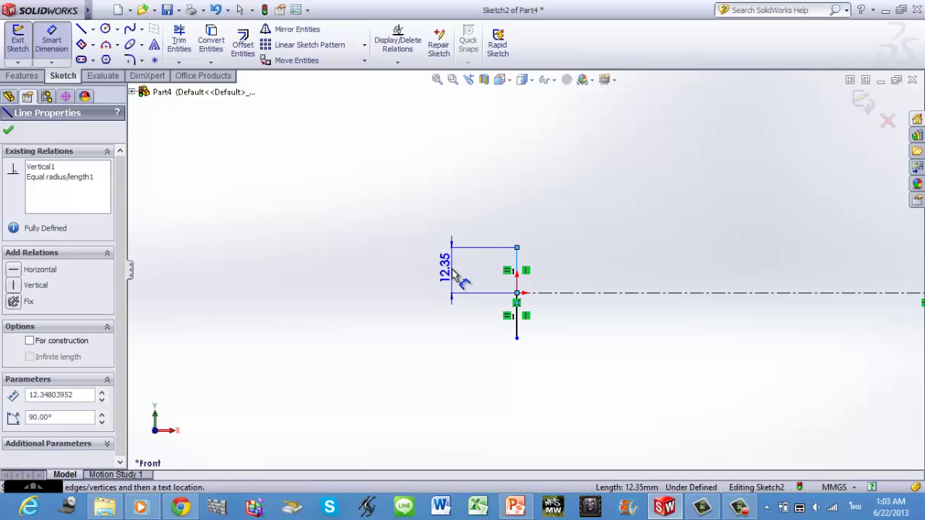
pyautogui.click(453, 272)
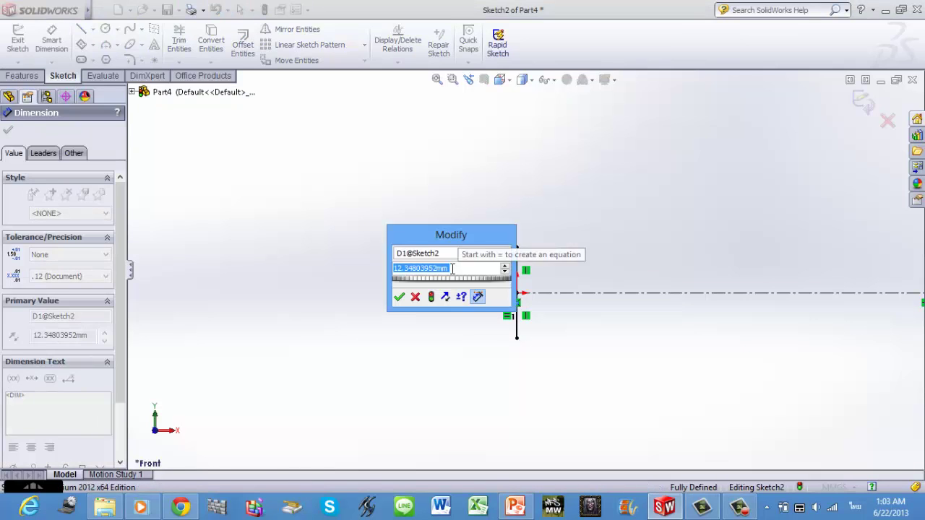
pyautogui.write('6')
pyautogui.press('BackSpace')
pyautogui.write('9')
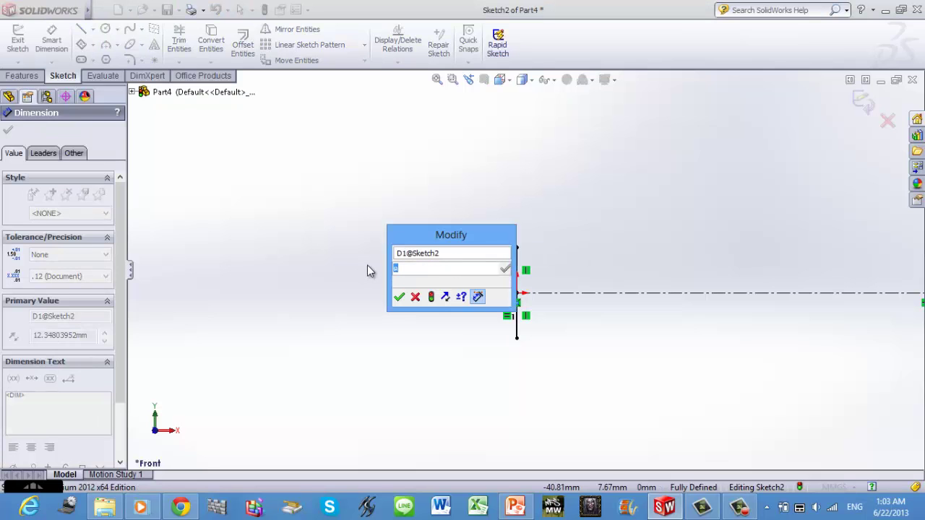
pyautogui.press('Return')
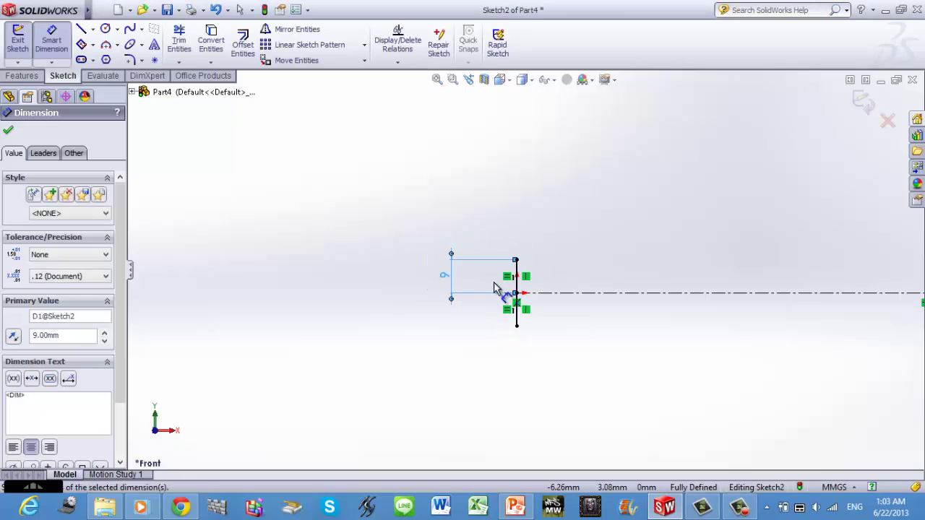
pyautogui.press('Escape')
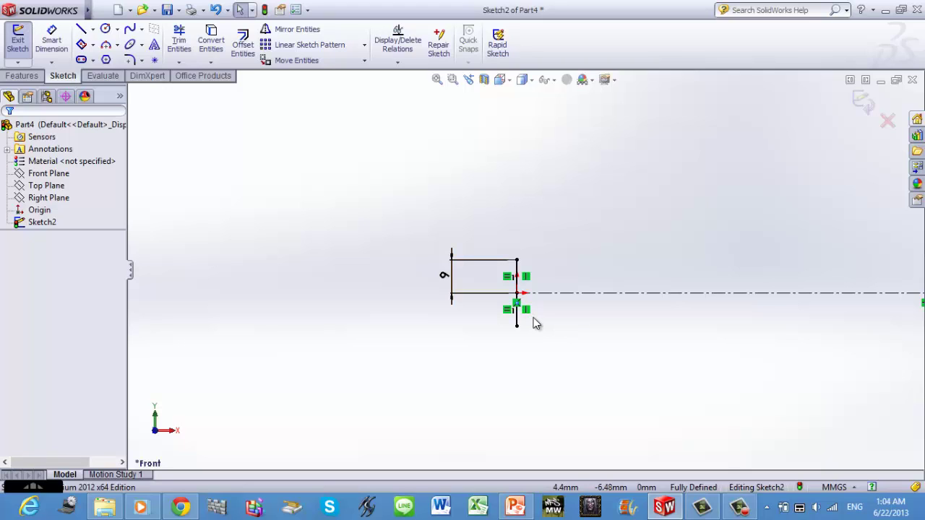
# Draw the top edge, right end and bottom edge of a long rectangle around the centerline
pyautogui.click(85, 34)
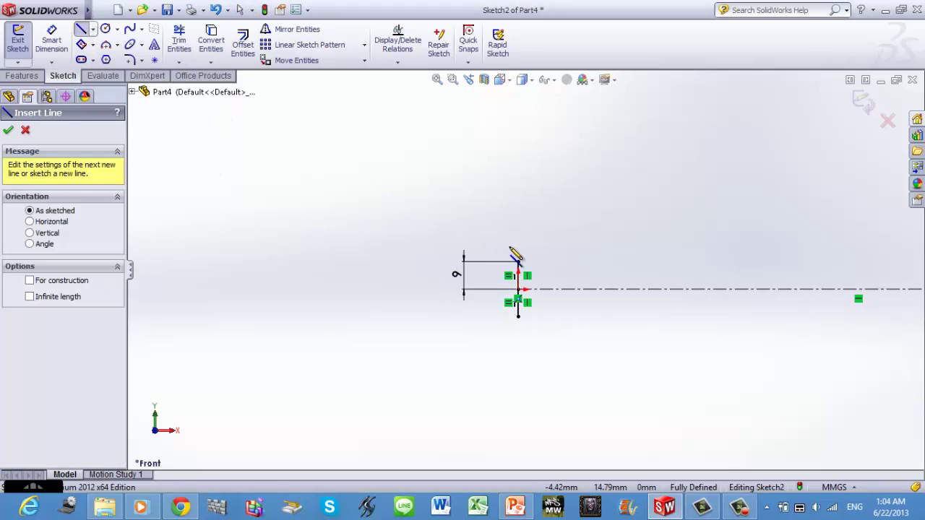
pyautogui.scroll(2, 520, 259)
pyautogui.scroll(2, 542, 277)
pyautogui.scroll(1, 527, 268)
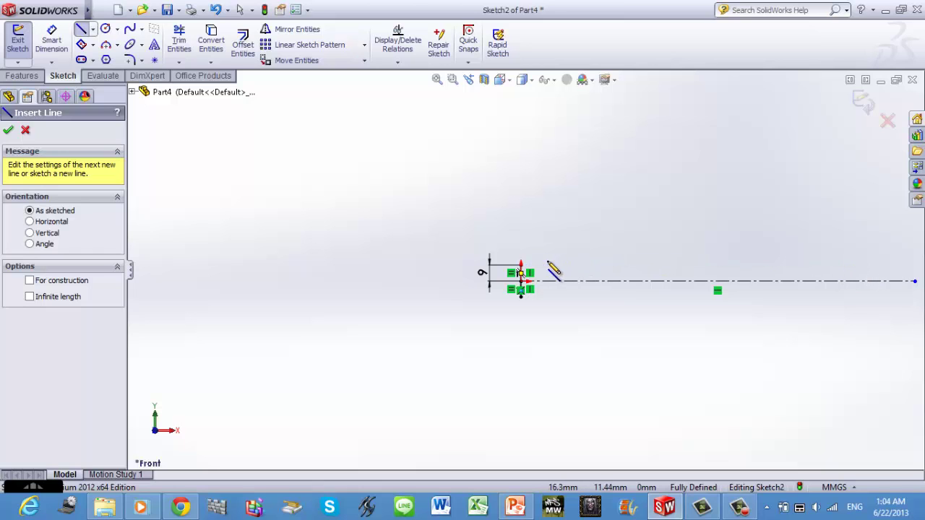
pyautogui.click(857, 265)
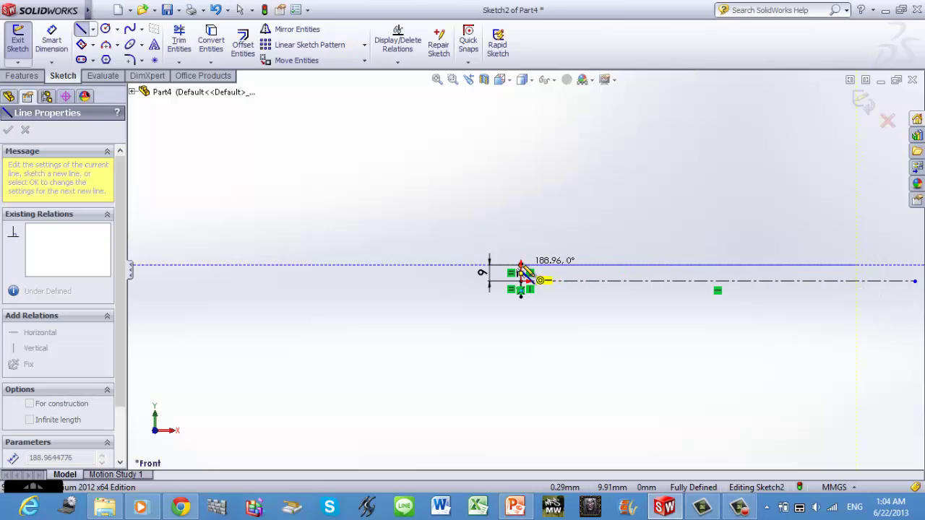
pyautogui.click(522, 265)
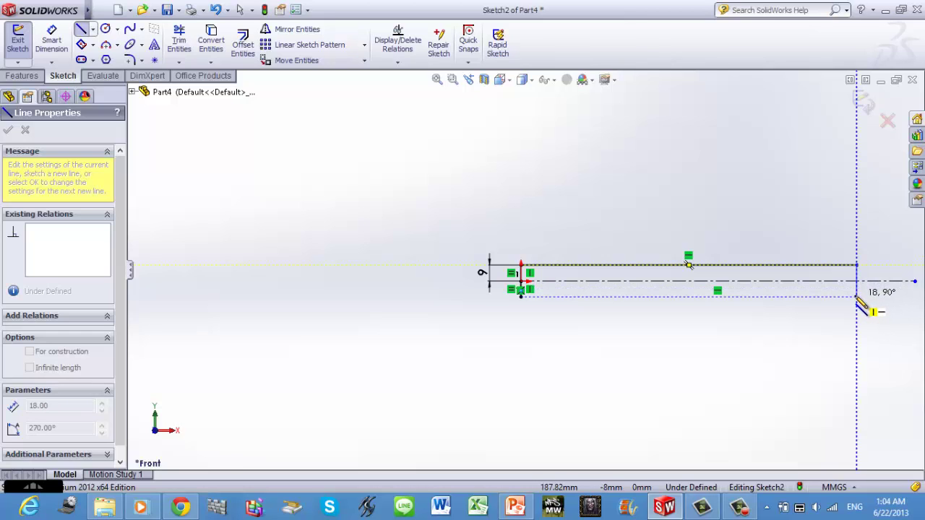
pyautogui.click(856, 296)
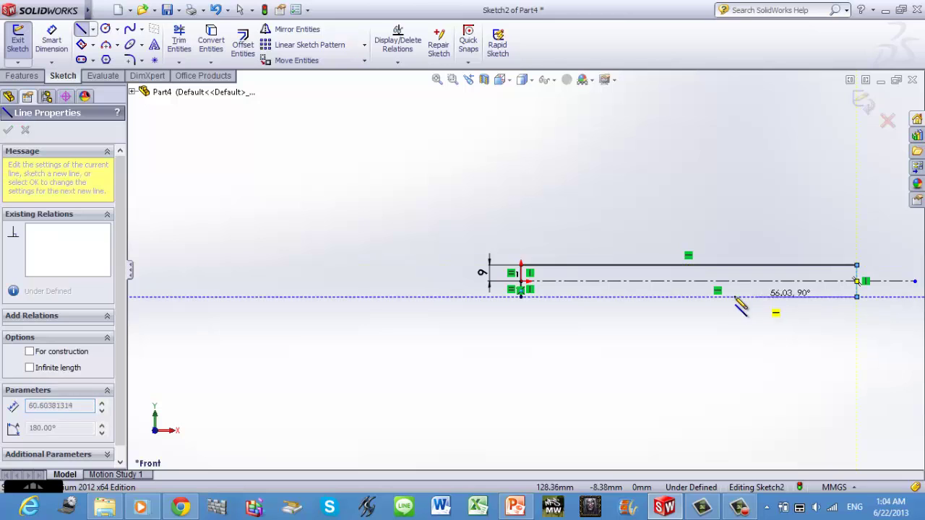
pyautogui.click(521, 296)
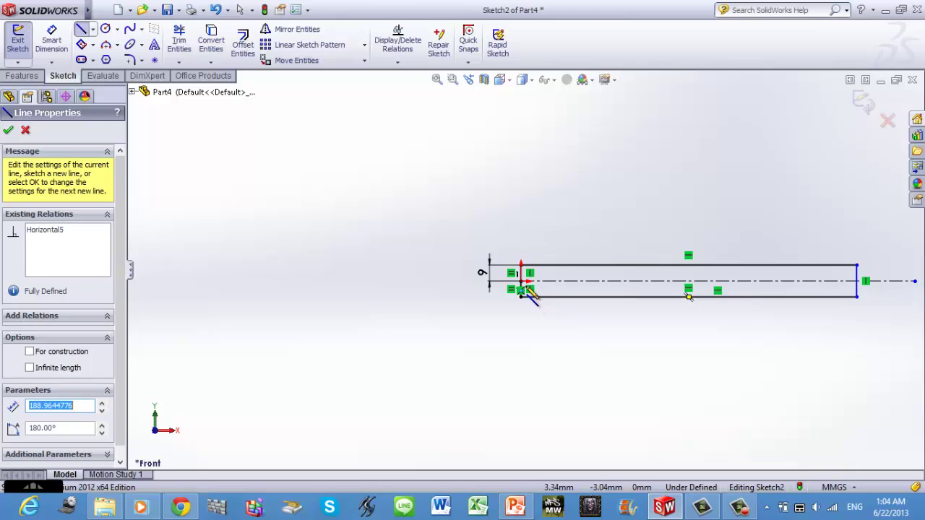
pyautogui.press('Escape')
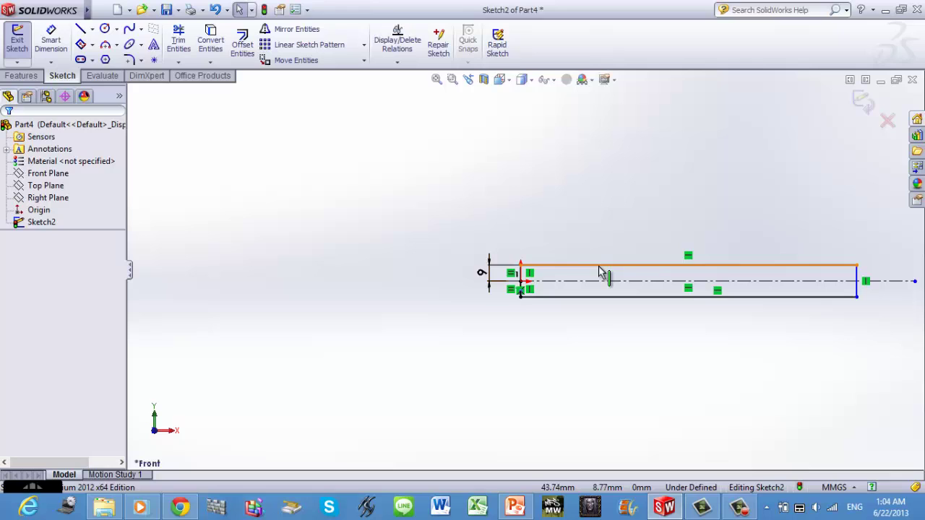
# Dimension the long rectangle's top edge to 200 mm
pyautogui.click(60, 52)
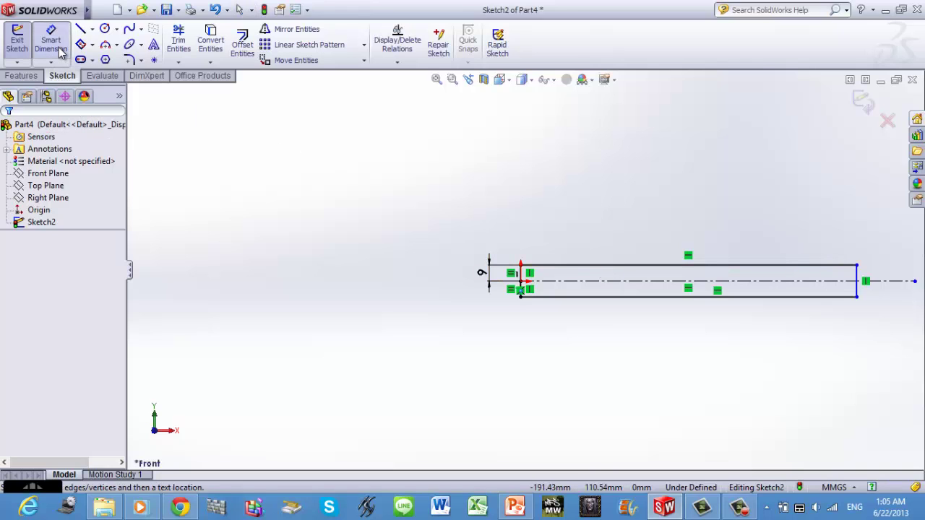
pyautogui.click(604, 270)
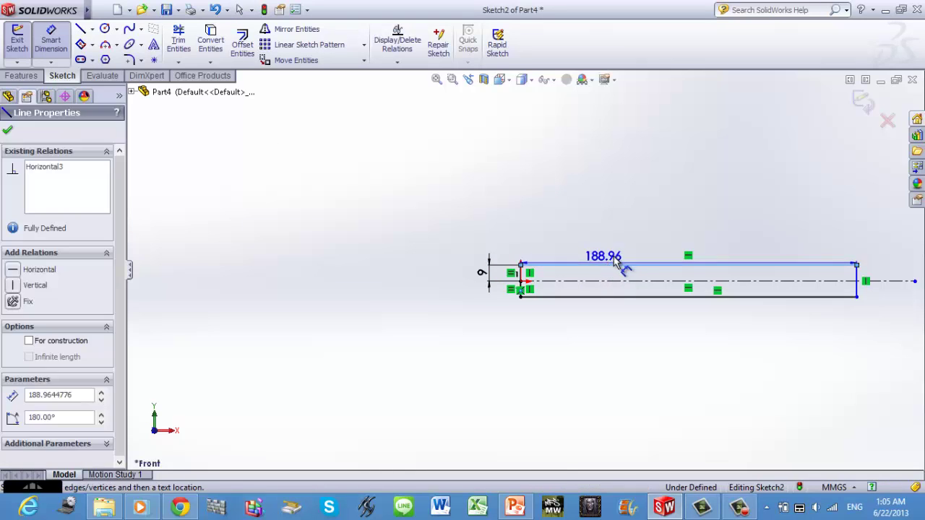
pyautogui.click(686, 235)
pyautogui.write('200')
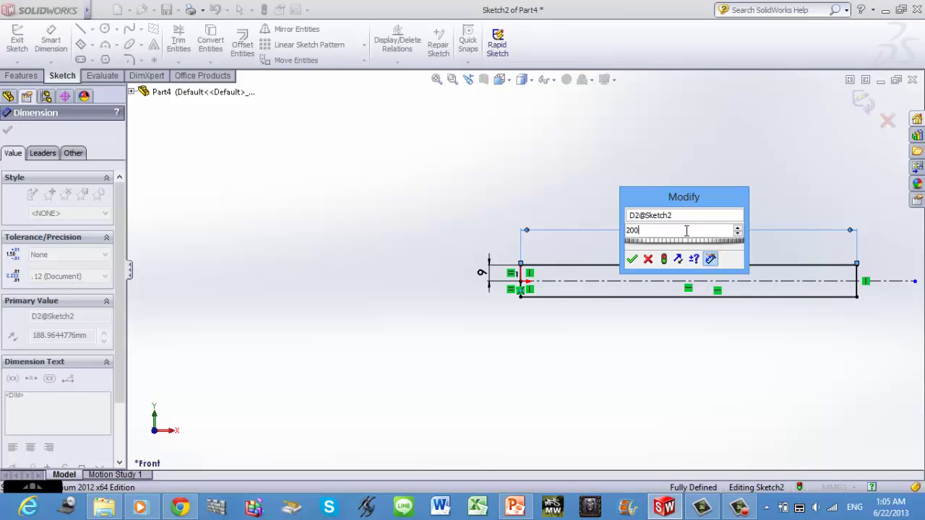
pyautogui.press('Return')
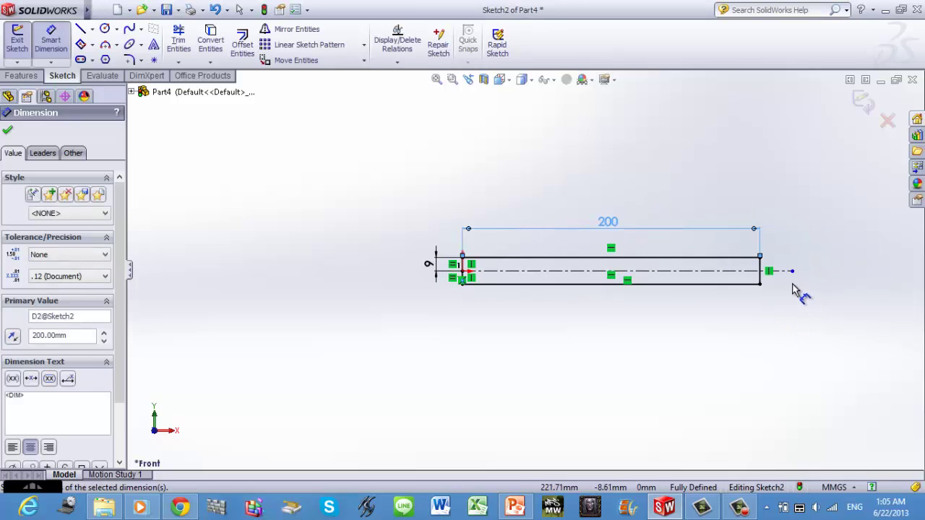
pyautogui.click(274, 208)
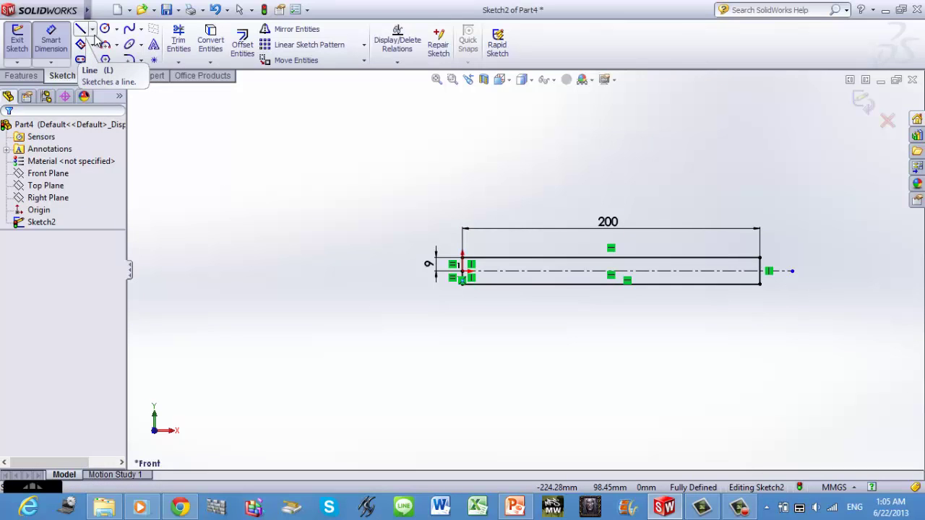
# Draw a construction centerline angled up-right from the rectangle's right-end midpoint
pyautogui.click(93, 30)
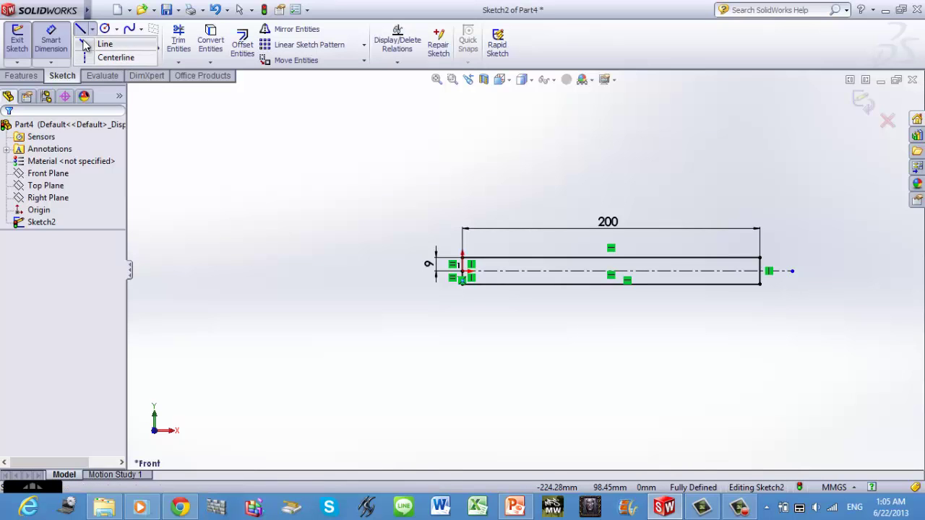
pyautogui.click(109, 60)
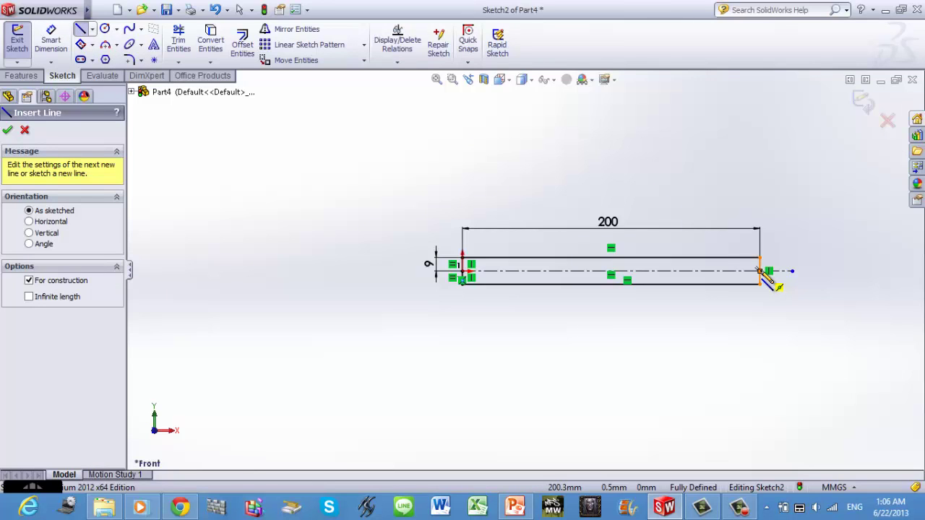
pyautogui.click(759, 271)
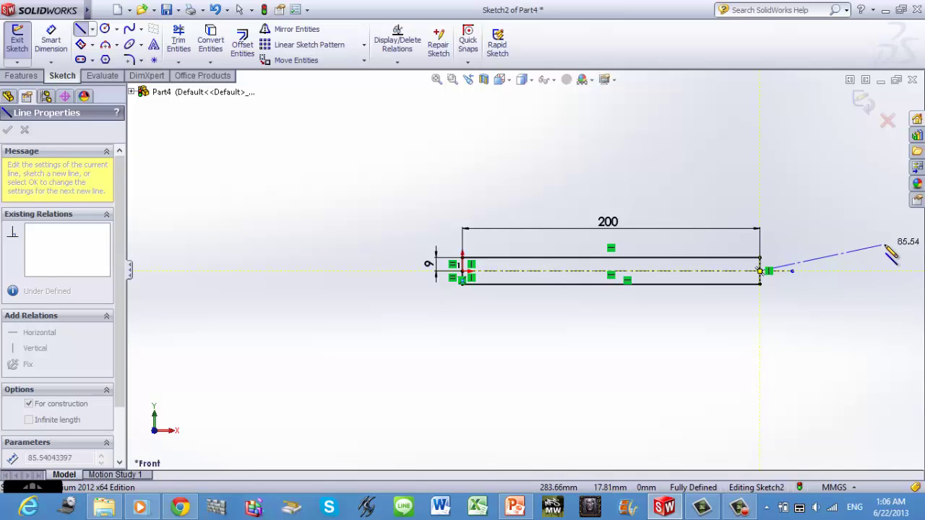
pyautogui.click(884, 246)
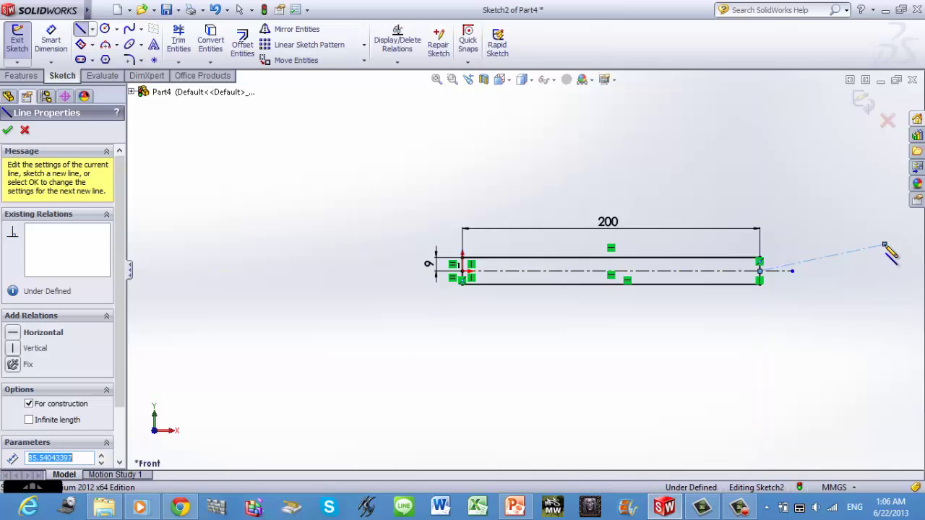
pyautogui.press('Escape')
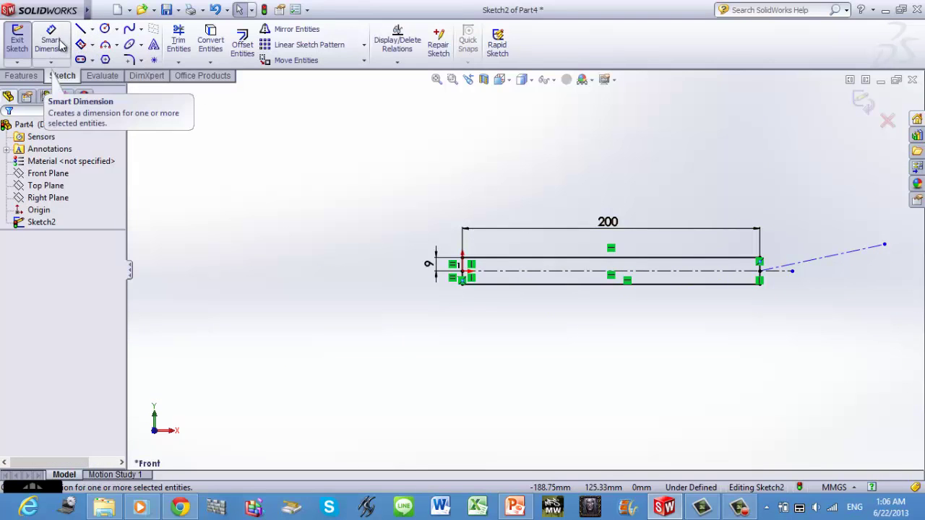
# Set the angle between the angled and horizontal centerlines to 15°
pyautogui.click(52, 42)
pyautogui.click(799, 266)
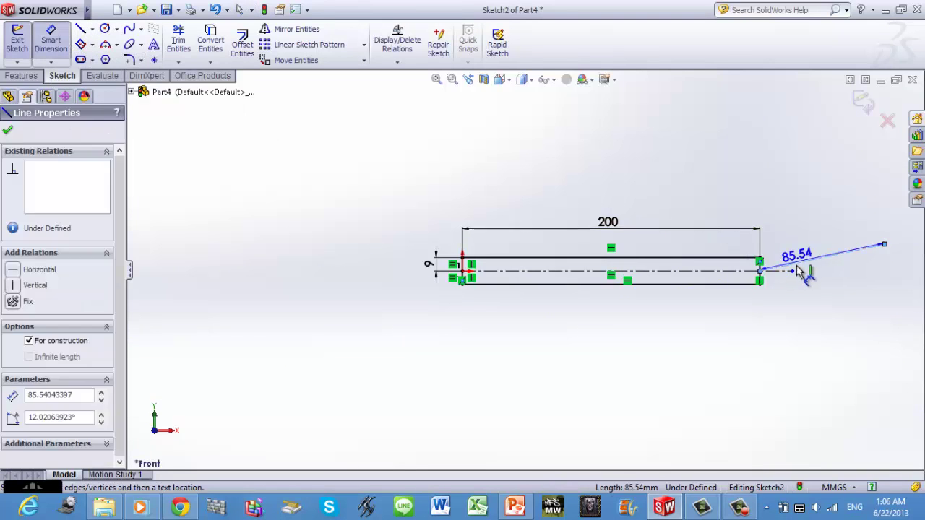
pyautogui.click(787, 272)
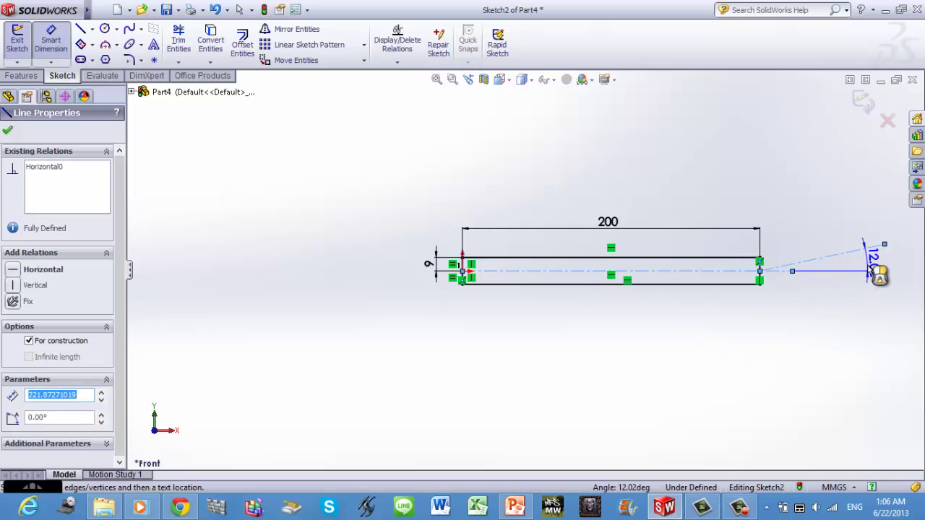
pyautogui.click(871, 268)
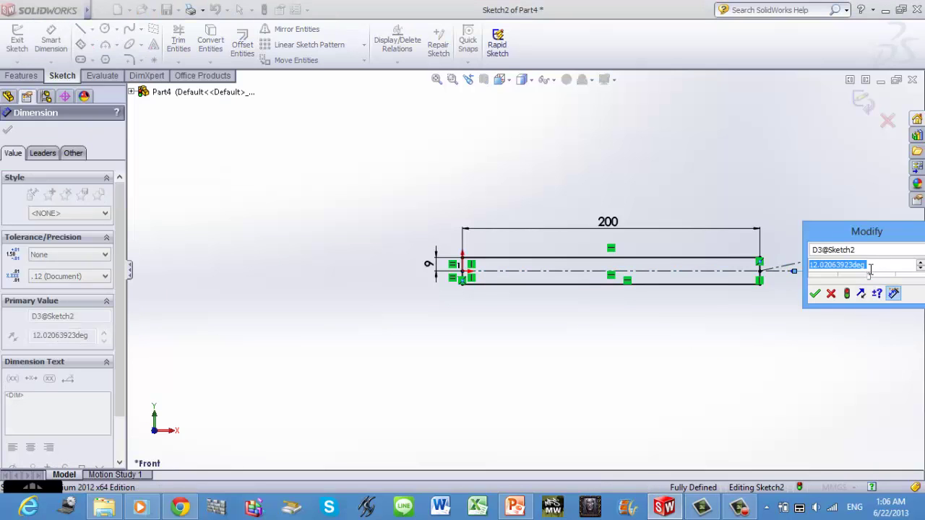
pyautogui.write('15')
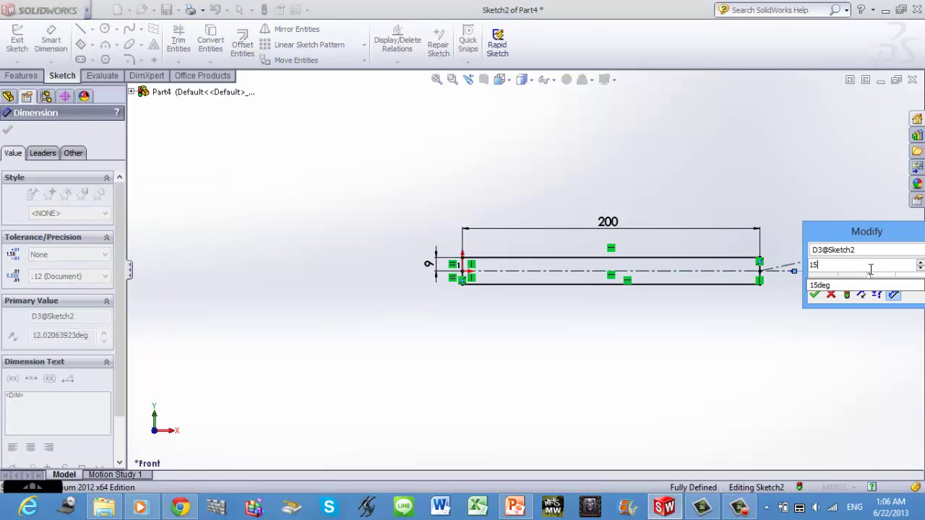
pyautogui.press('Return')
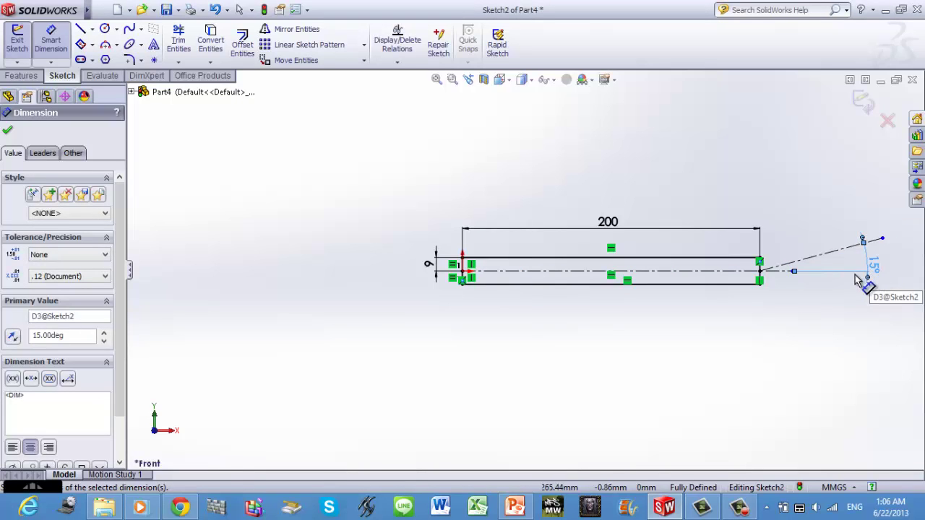
pyautogui.press('Escape')
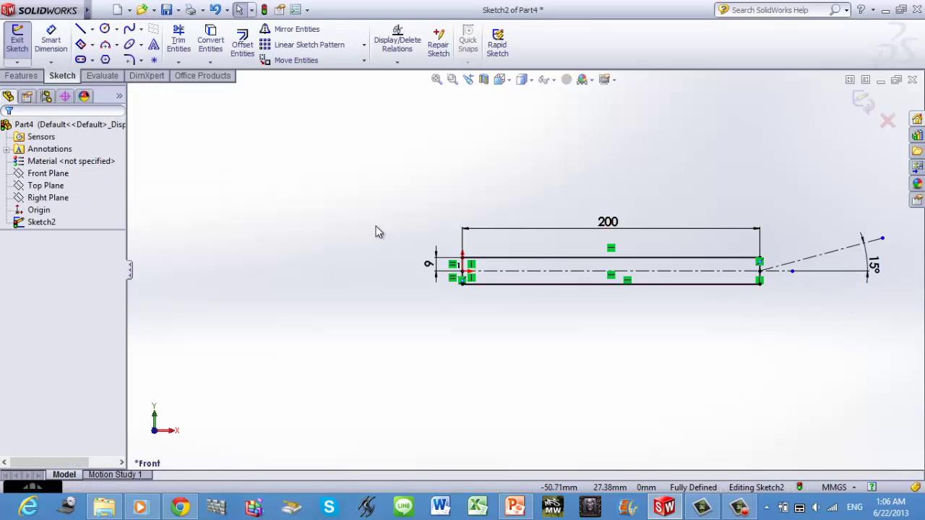
# Draw a short solid line along the angled centerline from the rectangle's right end
pyautogui.click(81, 32)
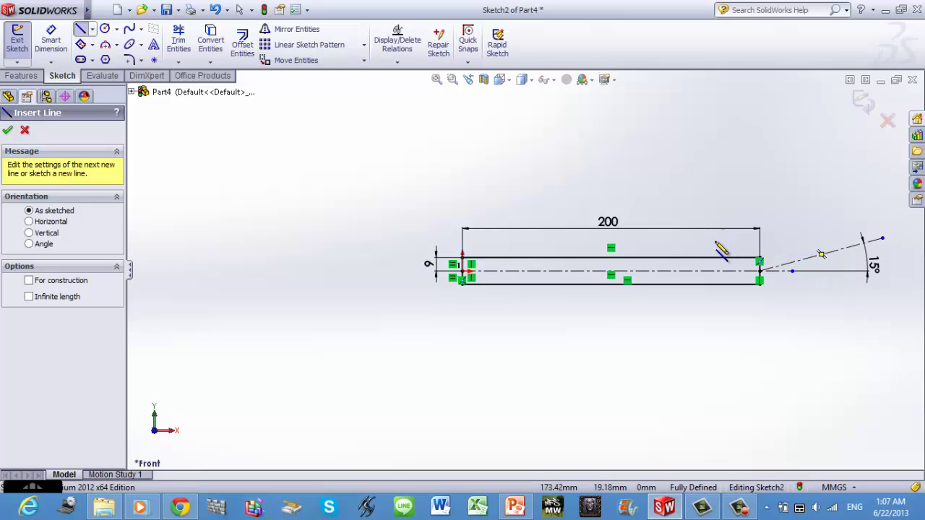
pyautogui.click(819, 255)
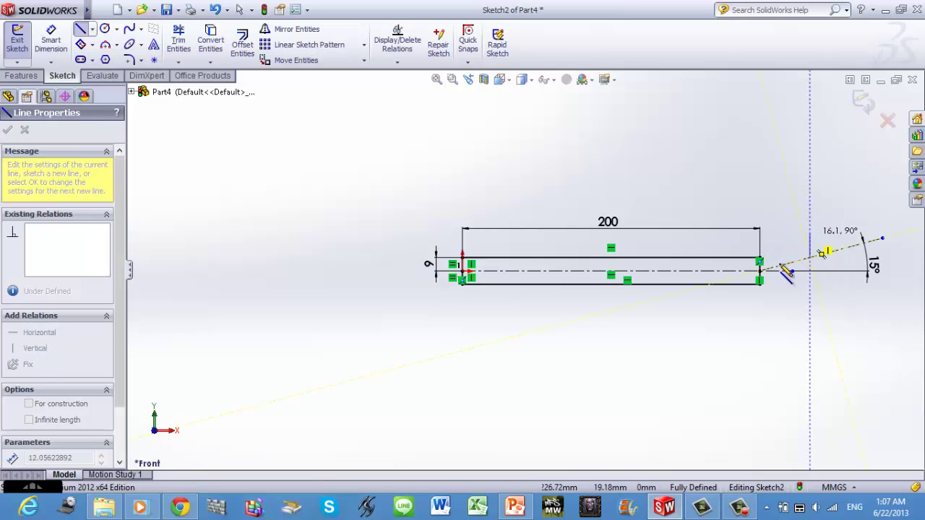
pyautogui.click(760, 271)
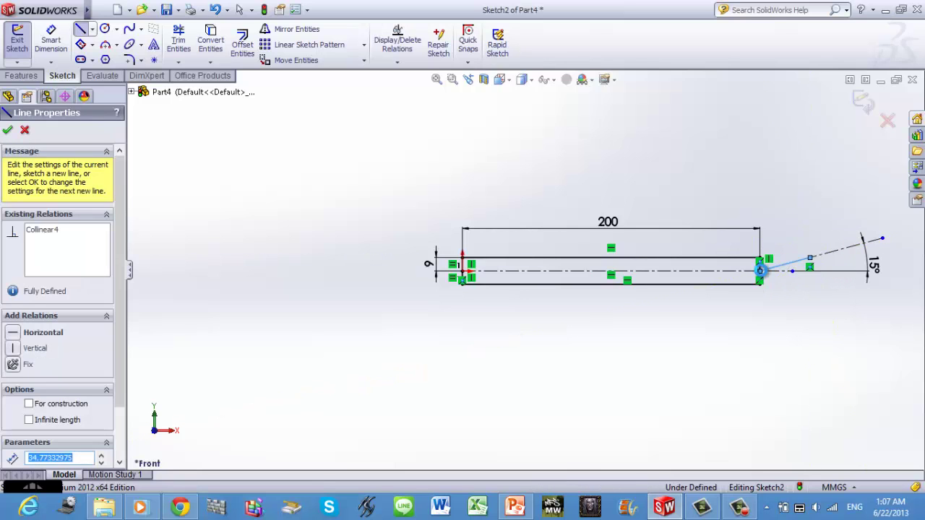
pyautogui.press('Escape')
# Dimension the short angled line to 20 mm long
pyautogui.click(50, 40)
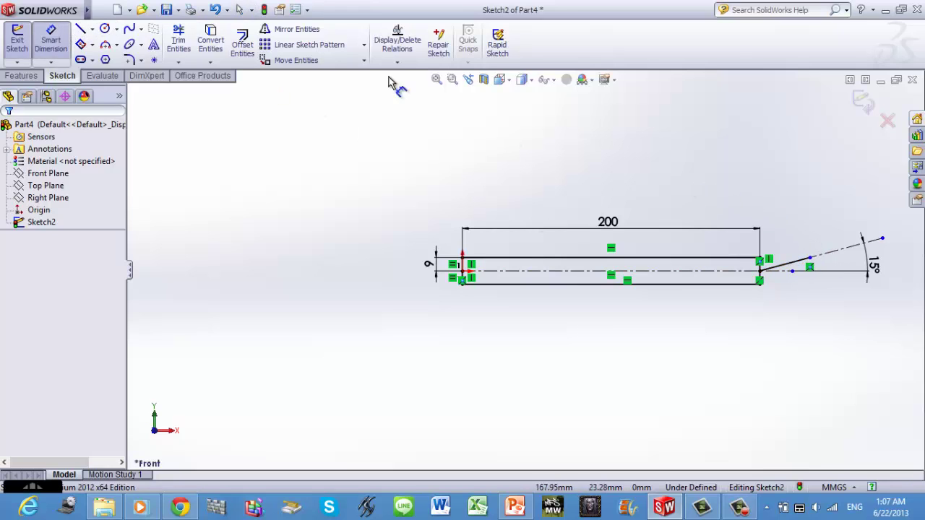
pyautogui.click(793, 264)
pyautogui.click(752, 196)
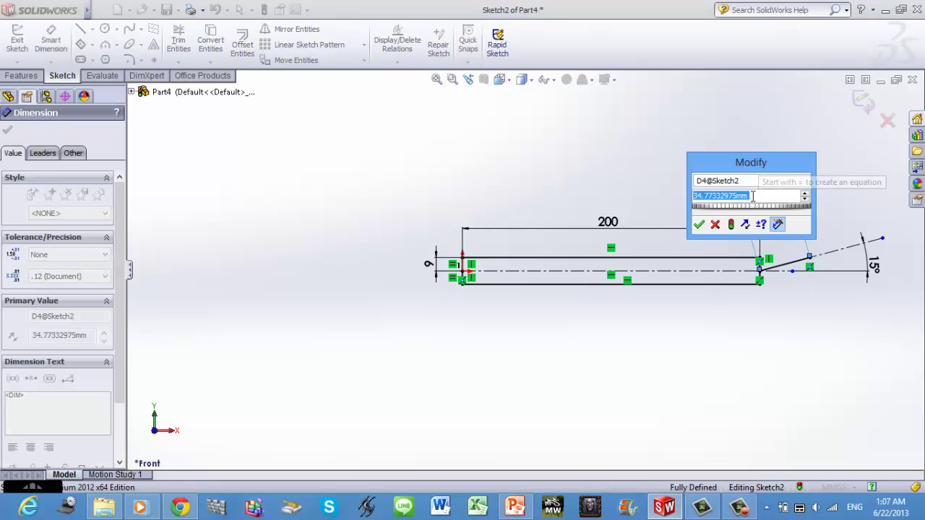
pyautogui.write('20')
pyautogui.press('Return')
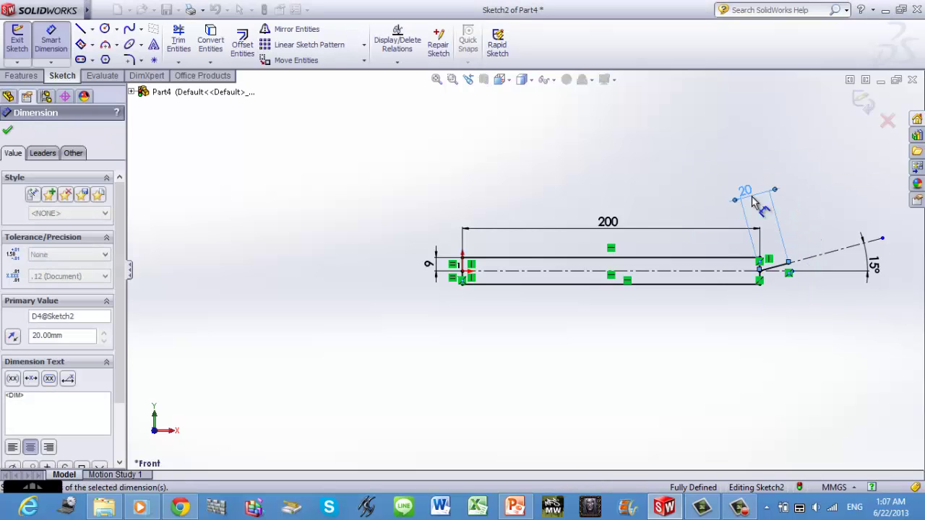
pyautogui.press('Escape')
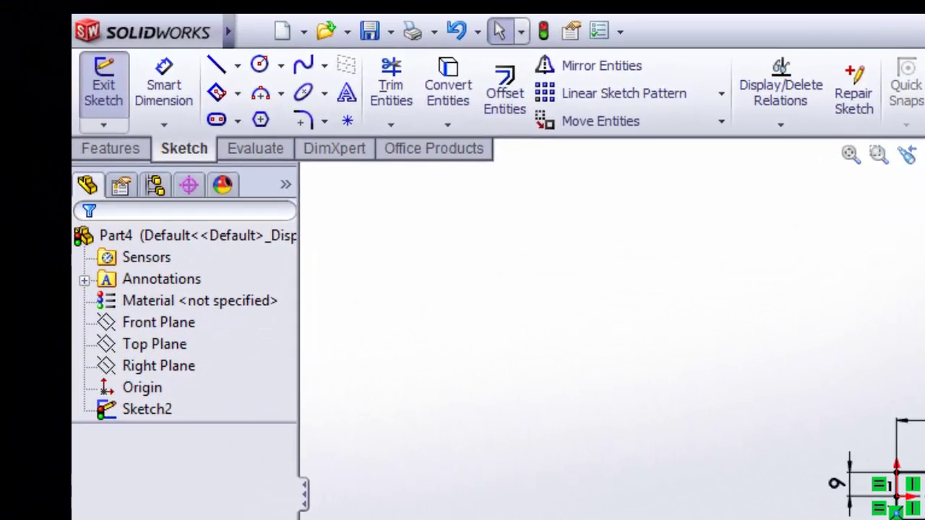
# Draw a 25 mm radius circle centred on the far end of the 20 mm angled line
pyautogui.click(260, 68)
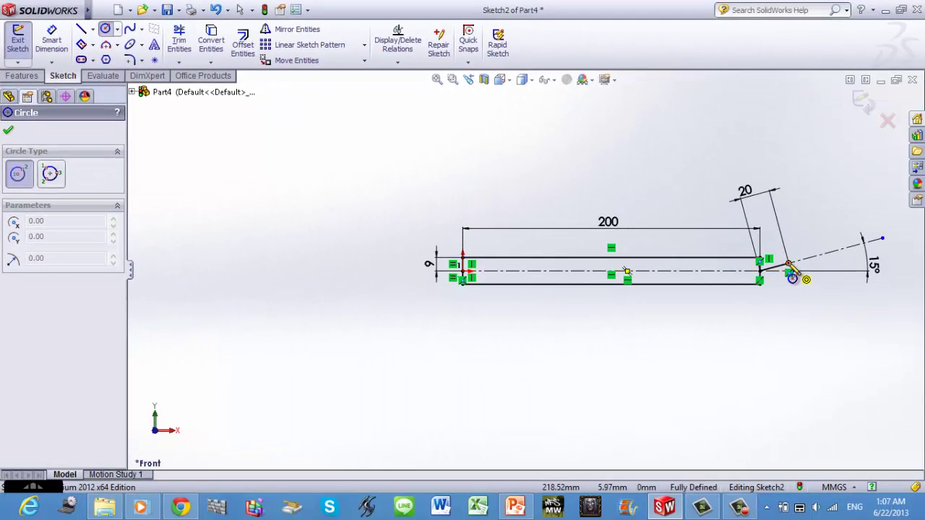
pyautogui.click(789, 266)
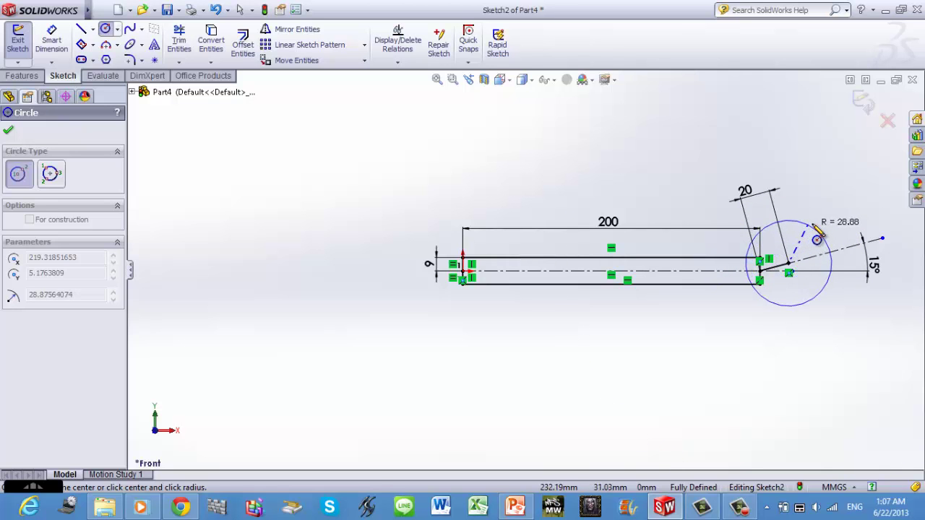
pyautogui.click(821, 229)
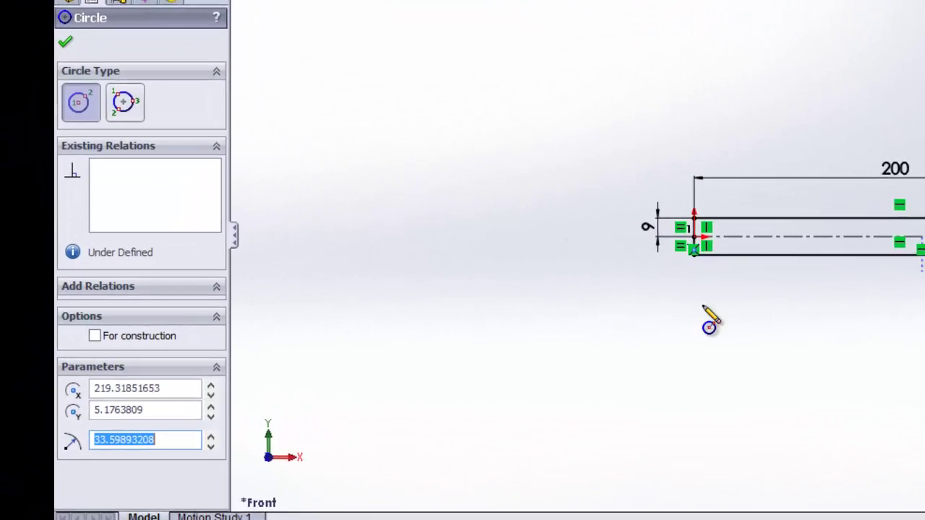
pyautogui.write('25')
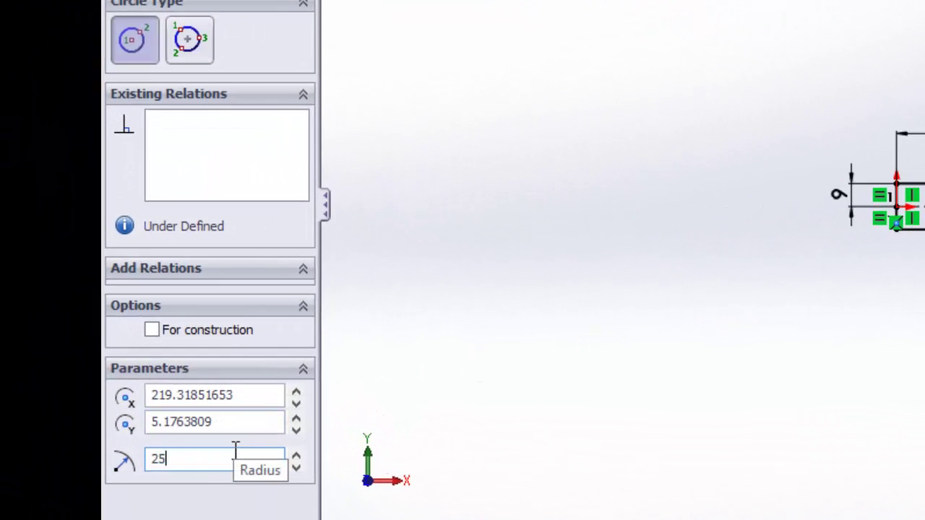
pyautogui.press('Return')
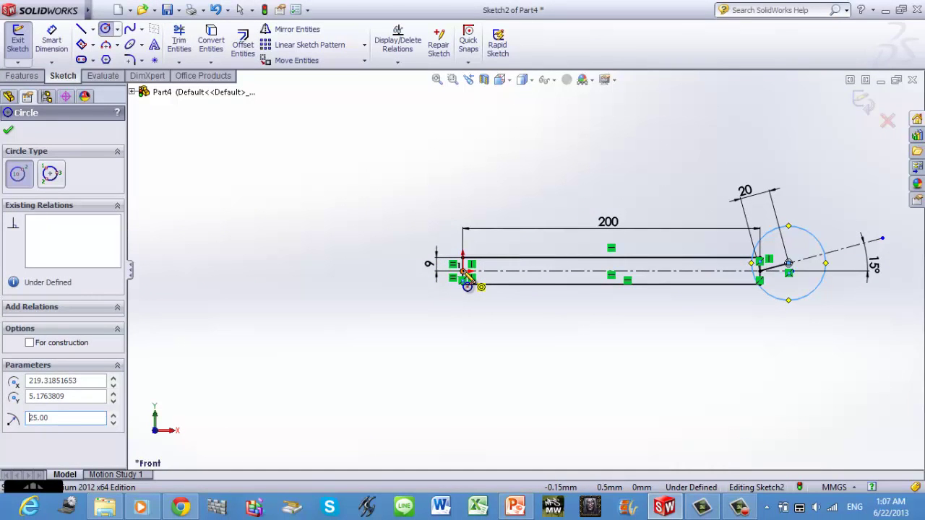
pyautogui.press('Escape')
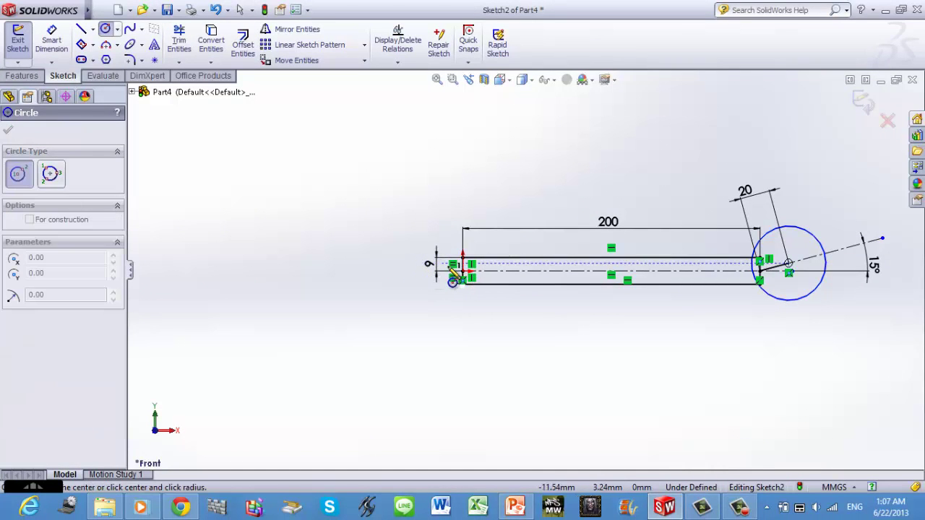
pyautogui.press('Escape')
# Draw a 16 mm radius circle centred on the origin at the rectangle's left end
pyautogui.click(106, 28)
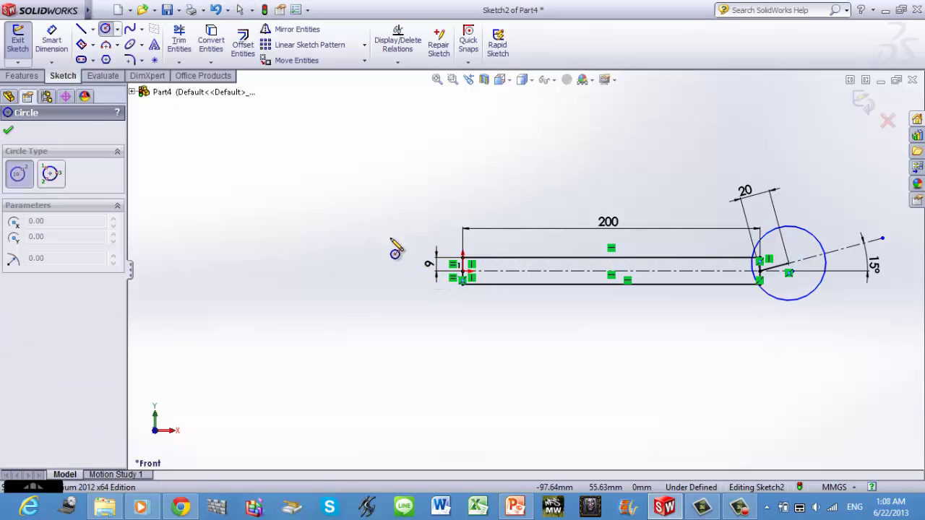
pyautogui.click(462, 271)
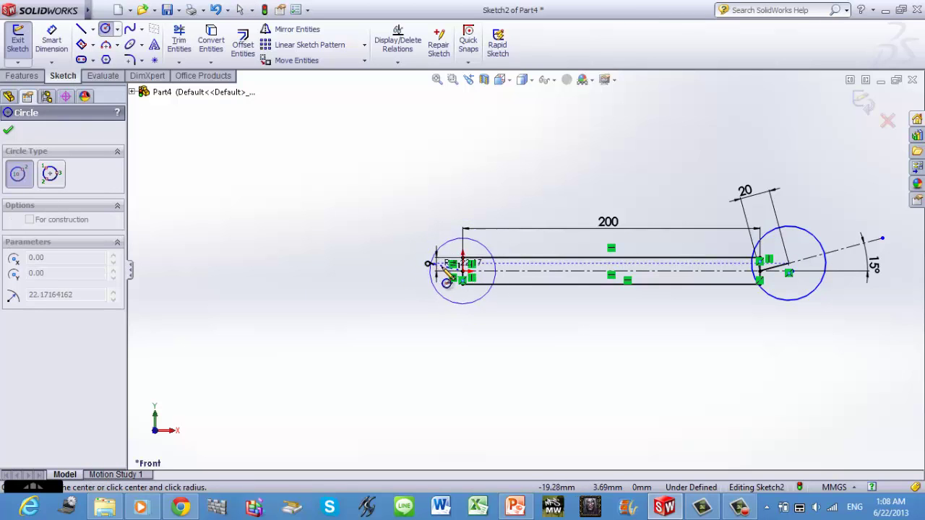
pyautogui.click(414, 246)
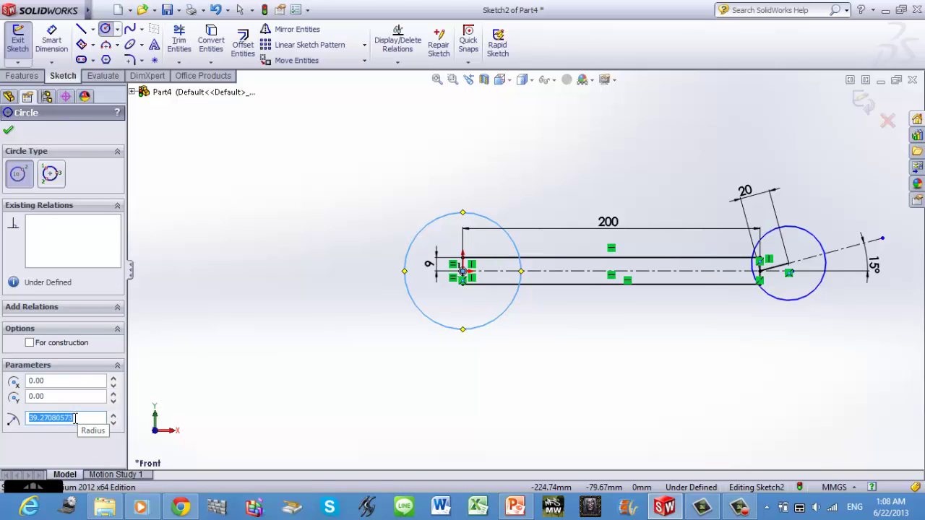
pyautogui.write('16')
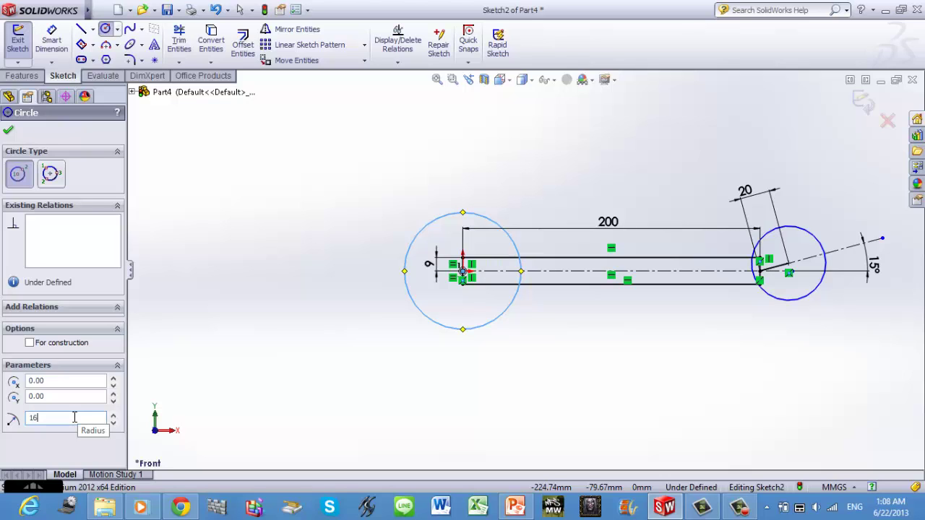
pyautogui.press('Return')
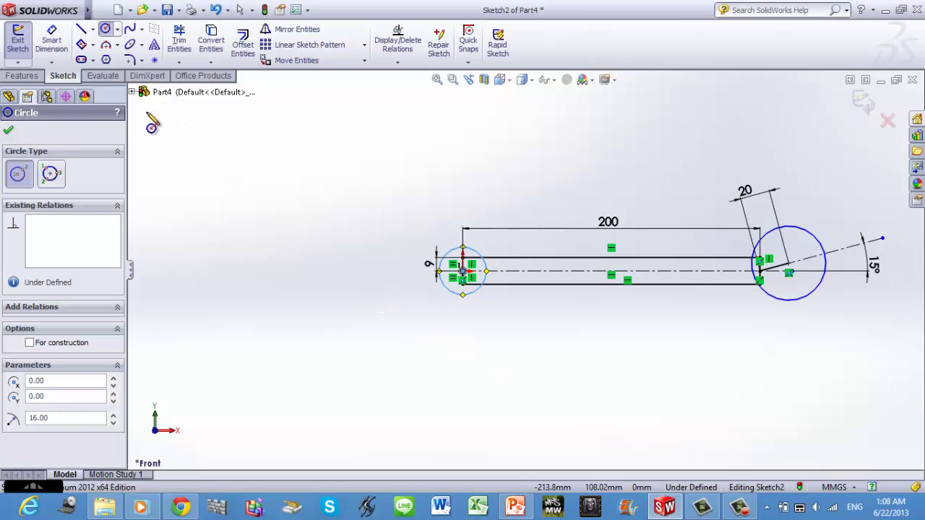
pyautogui.press('Escape')
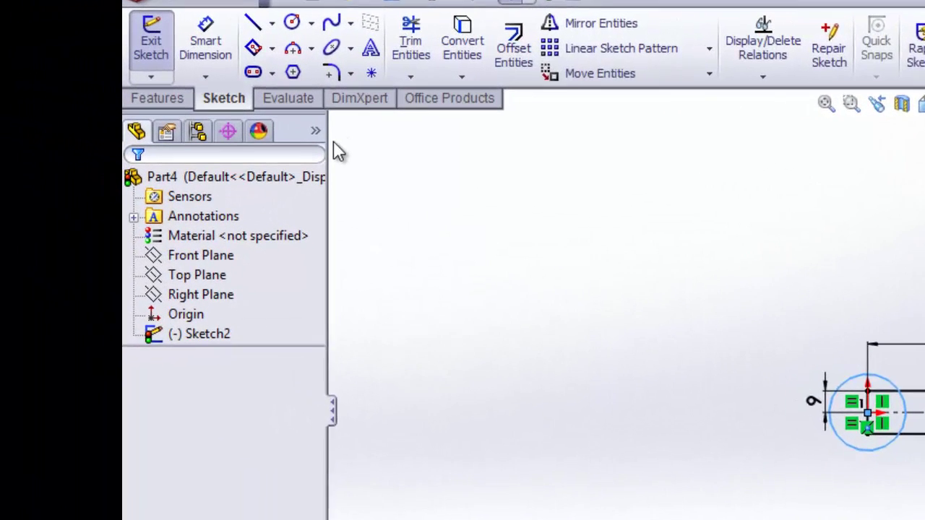
# Draw a 12-sided polygon centred on the small left circle at the origin
pyautogui.click(315, 75)
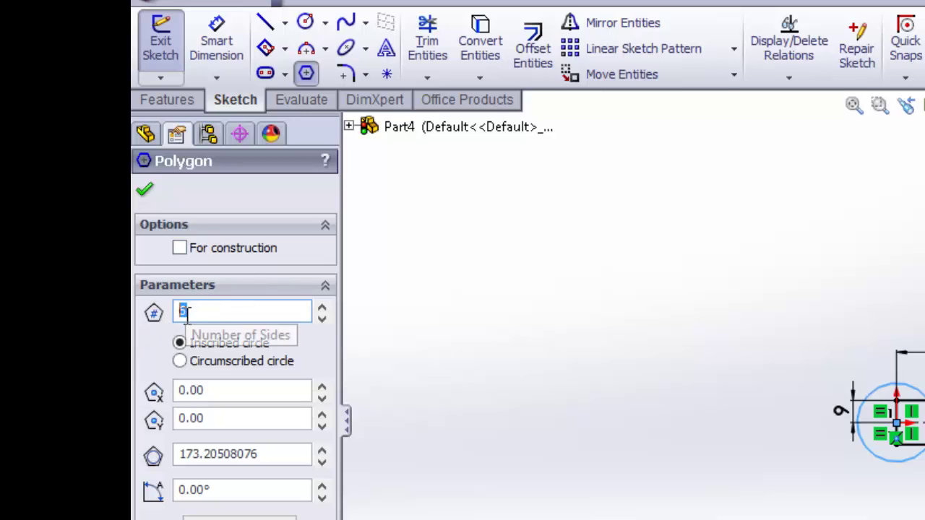
pyautogui.write('6')
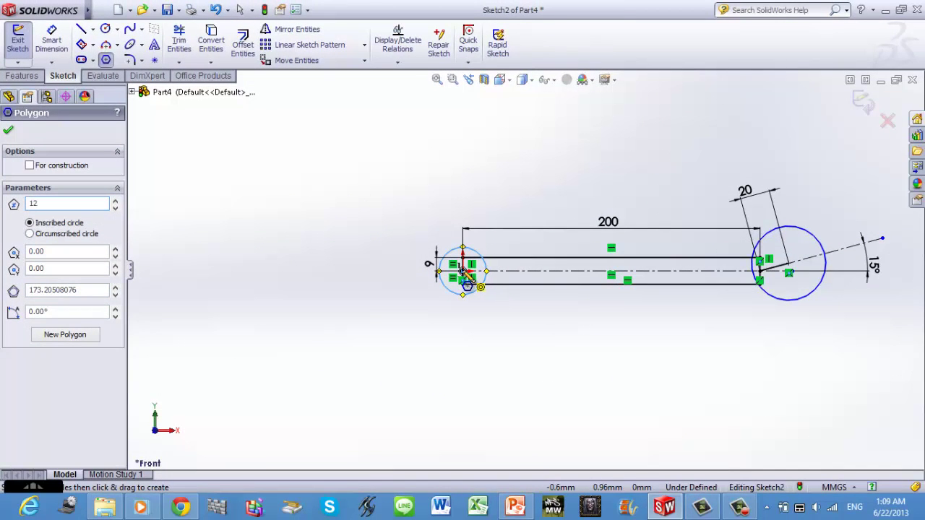
pyautogui.scroll(-1, 468, 273)
pyautogui.click(466, 271)
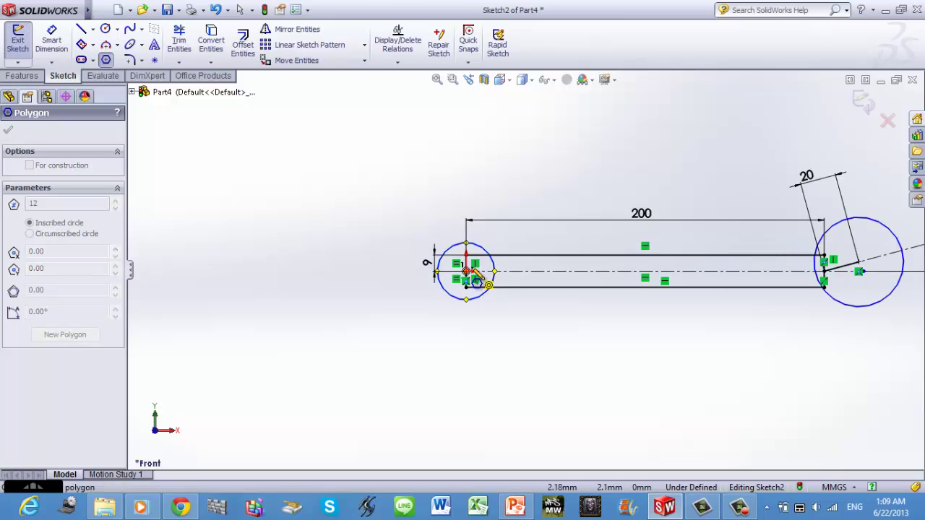
pyautogui.click(484, 263)
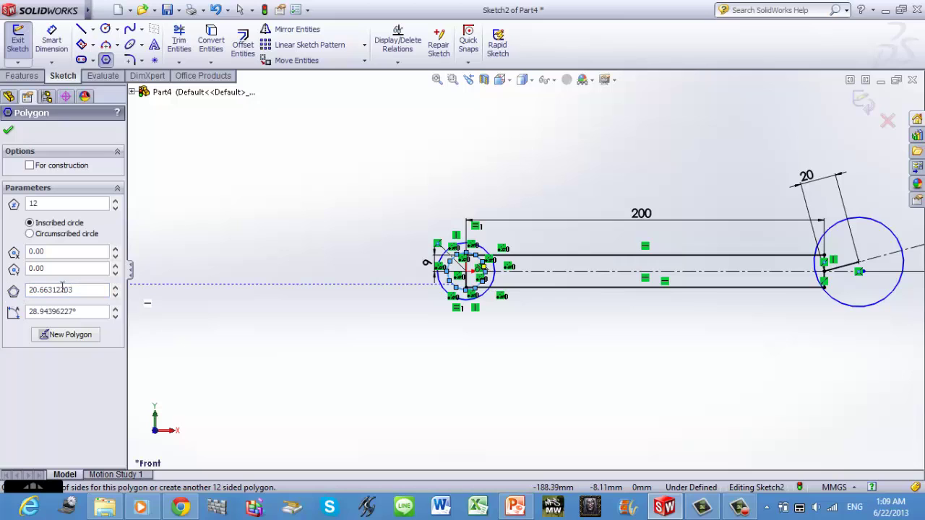
# Size the polygon to 24 mm, finish the polygon command and fit the sketch in view
pyautogui.doubleClick(87, 291)
pyautogui.write('24')
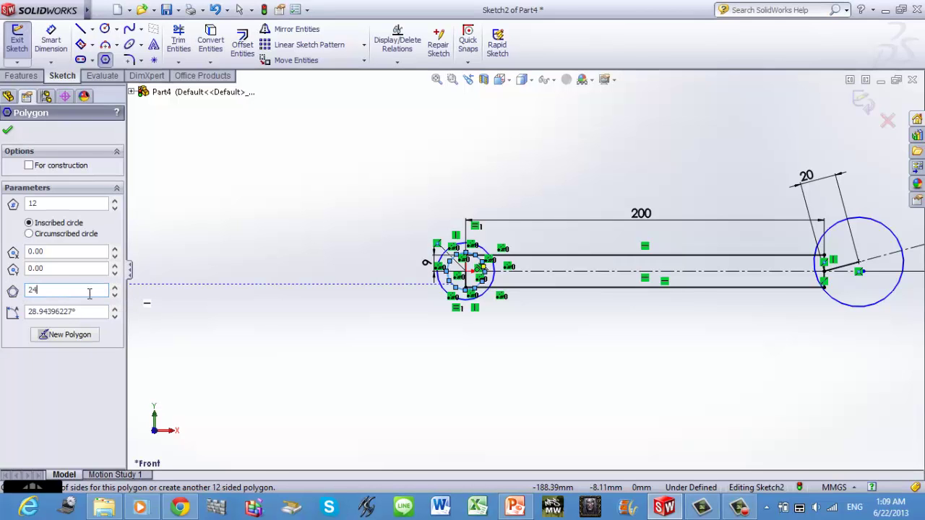
pyautogui.press('Return')
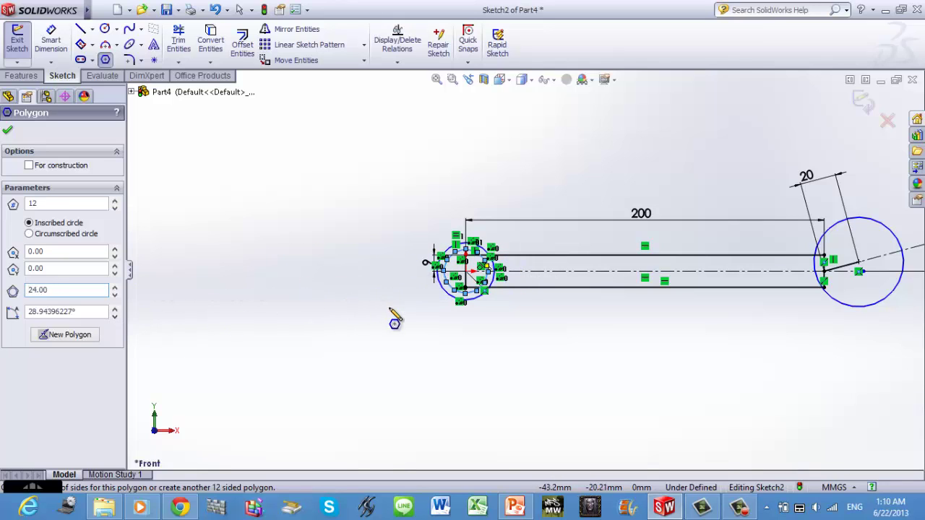
pyautogui.click(9, 131)
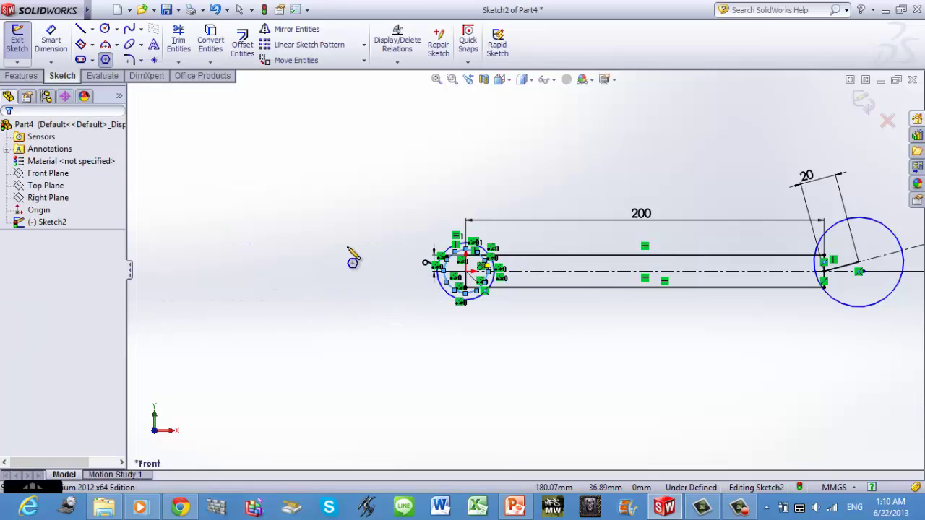
pyautogui.scroll(-2, 466, 284)
pyautogui.scroll(-2, 466, 286)
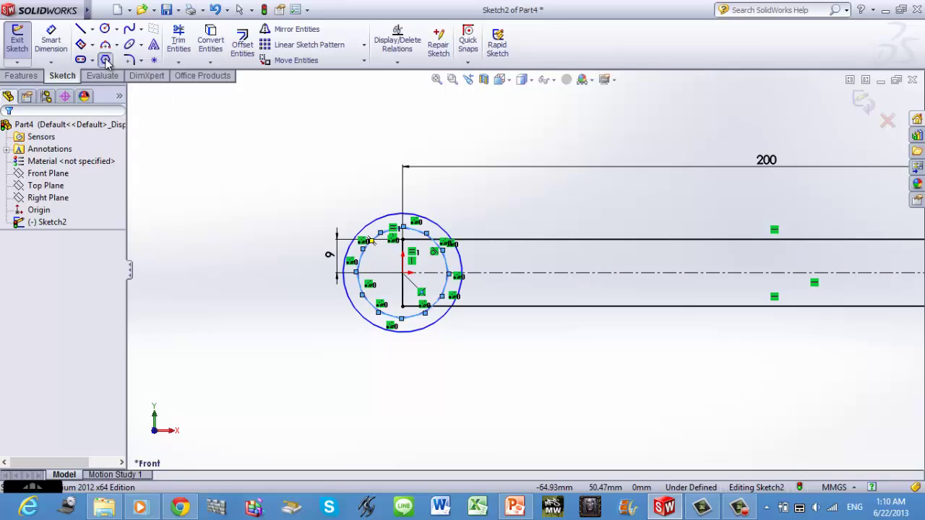
pyautogui.press('Escape')
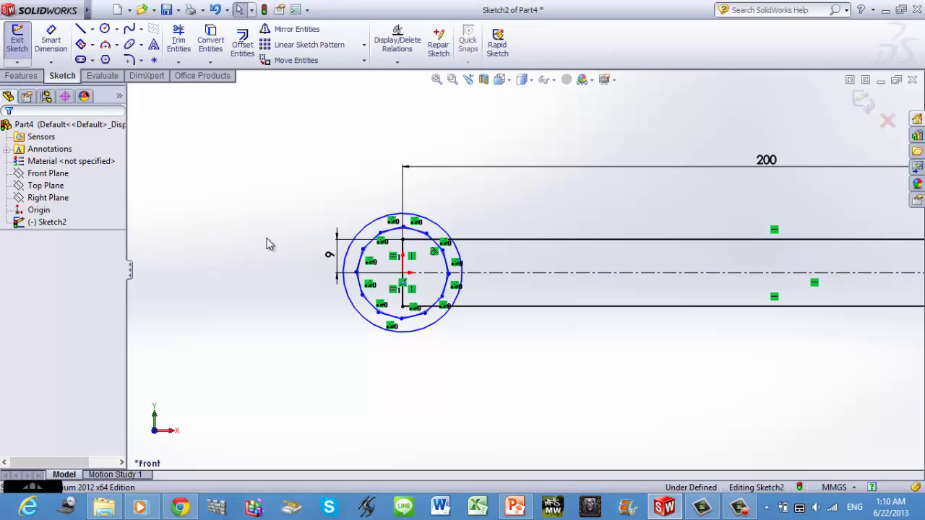
pyautogui.press('f')
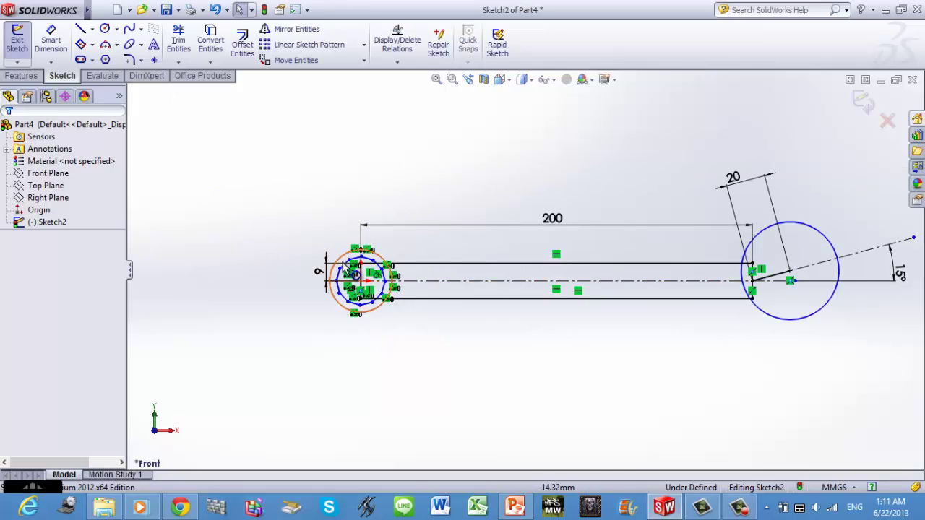
# Dimension the small circle's diameter, keeping it at 32 mm
pyautogui.click(61, 47)
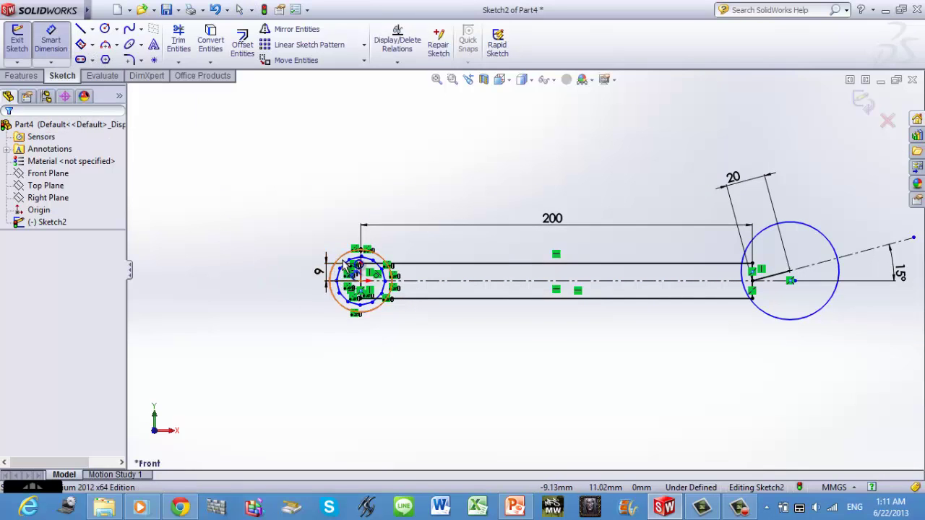
pyautogui.click(346, 265)
pyautogui.click(287, 278)
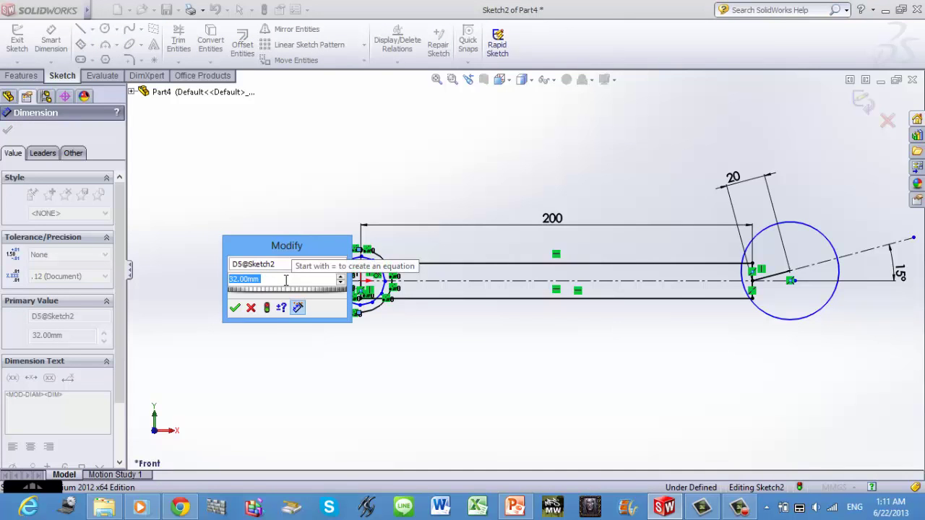
pyautogui.press('Return')
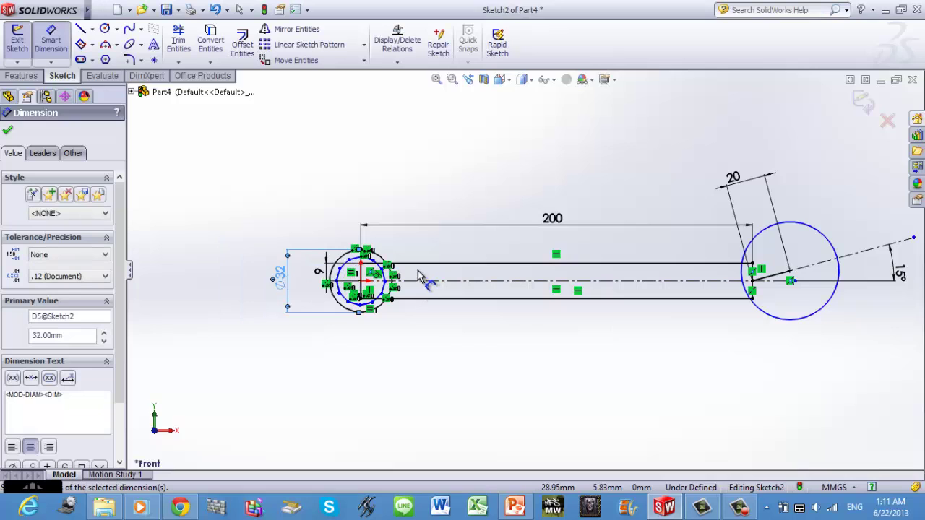
pyautogui.press('Escape')
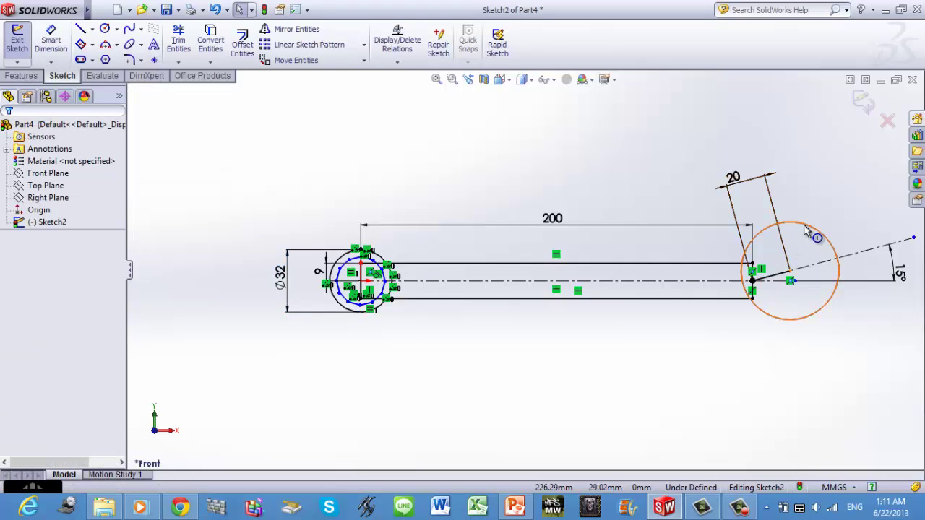
# Add a 50 mm diameter dimension below the large head circle
pyautogui.click(803, 227)
pyautogui.click(233, 126)
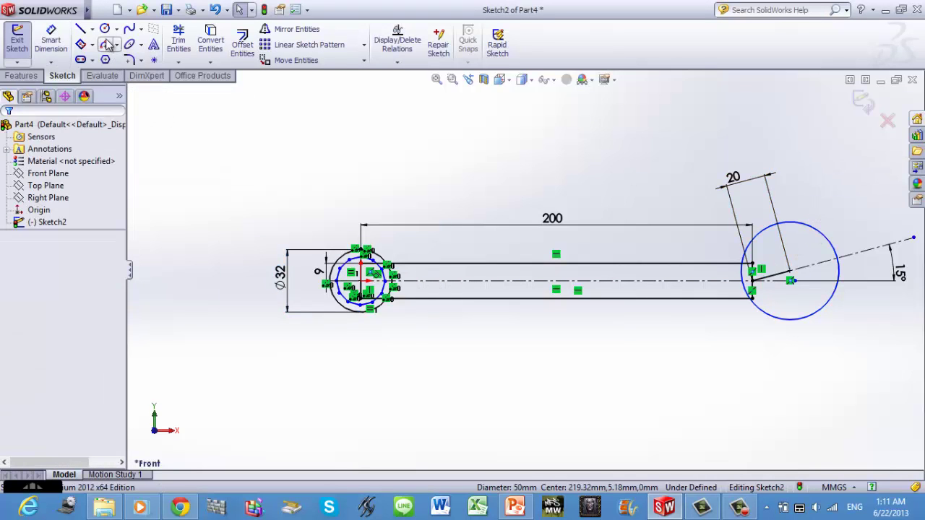
pyautogui.click(52, 36)
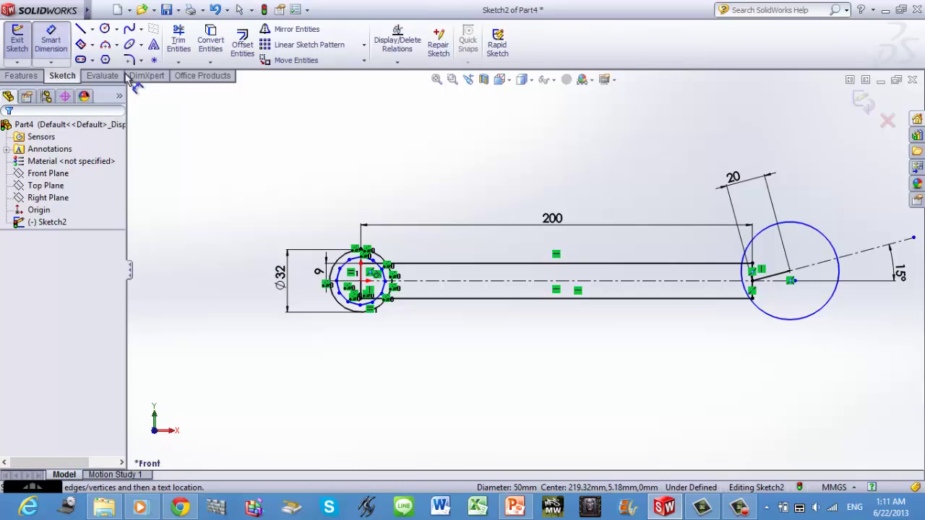
pyautogui.click(819, 233)
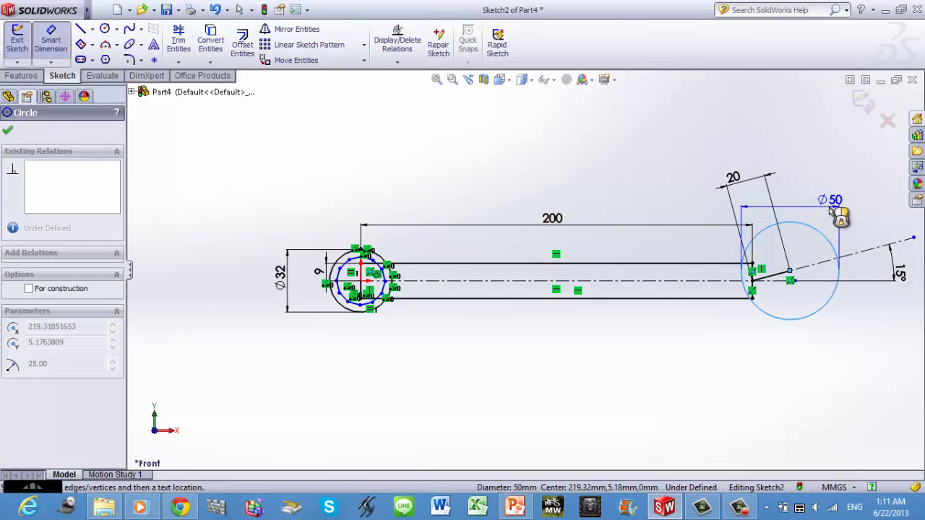
pyautogui.click(809, 345)
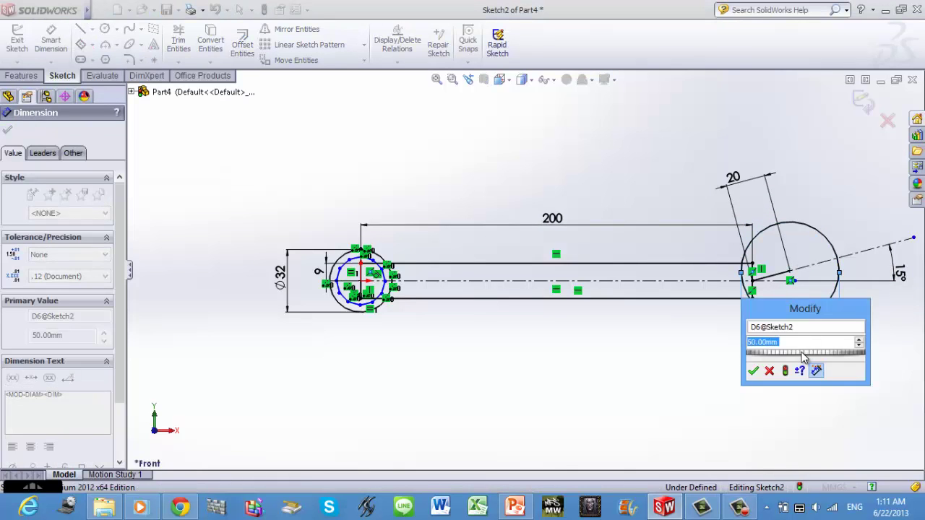
pyautogui.press('Return')
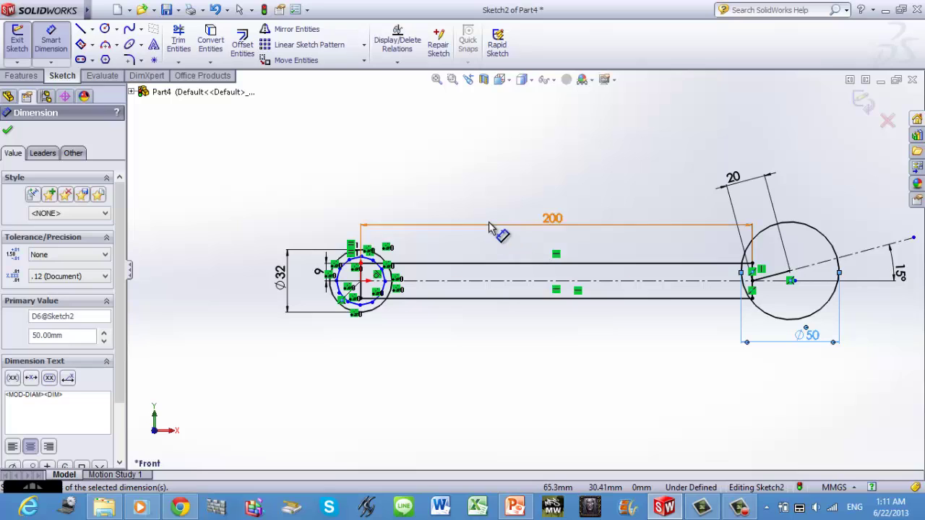
# Draw a centerline from the short angled line's endpoint to the horizontal axis right of the circle
pyautogui.click(92, 30)
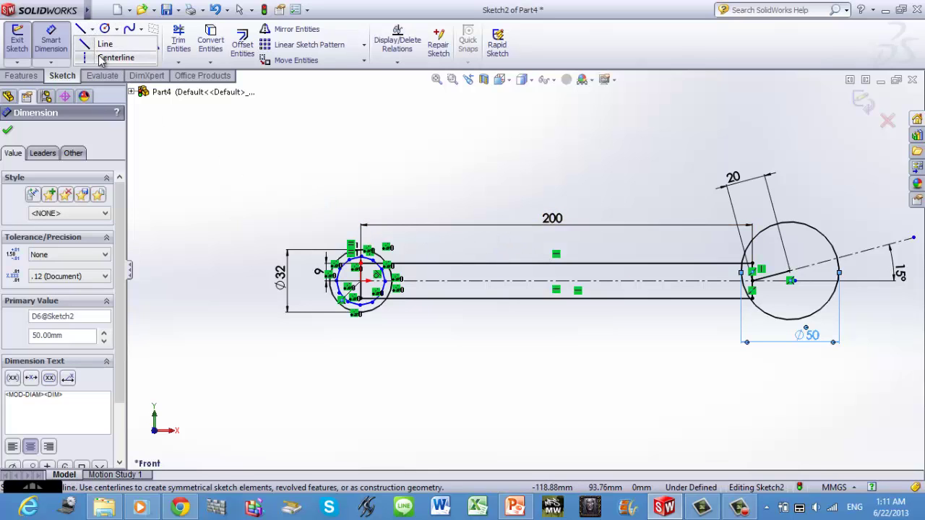
pyautogui.click(108, 58)
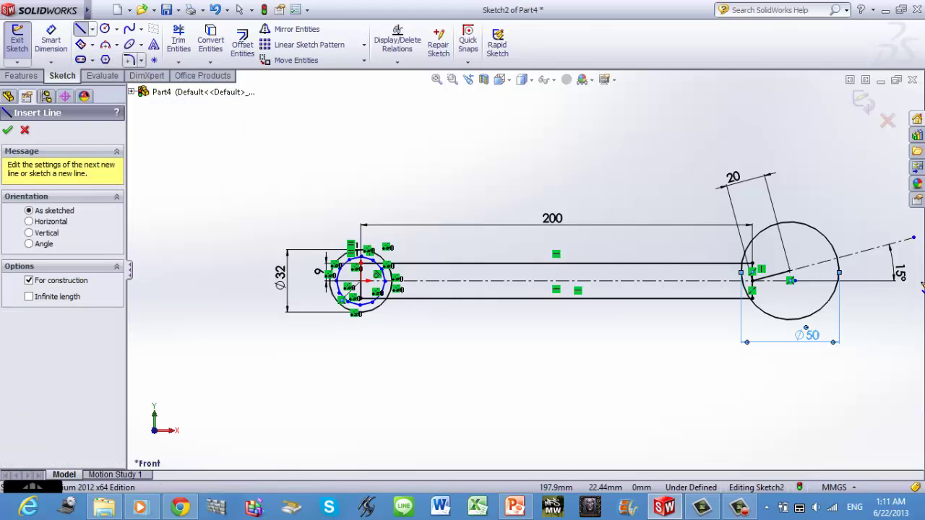
pyautogui.scroll(-3, 802, 269)
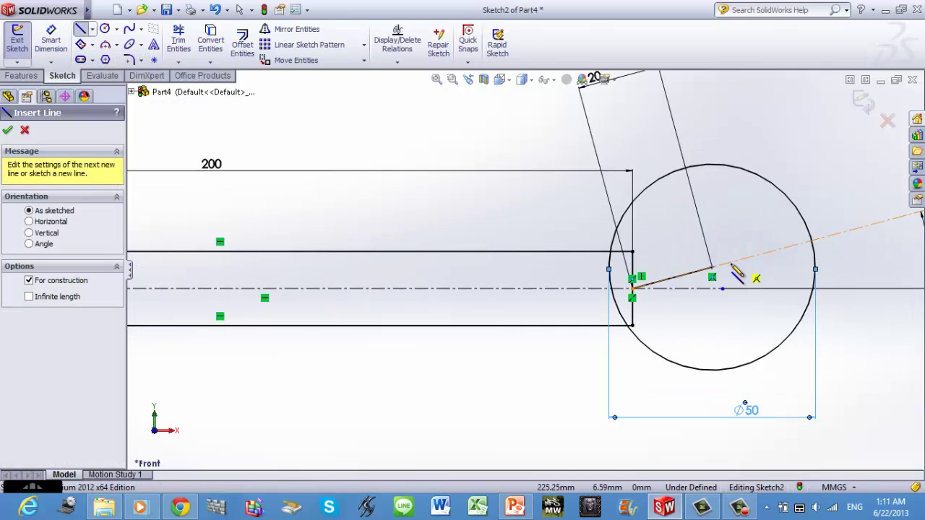
pyautogui.click(712, 268)
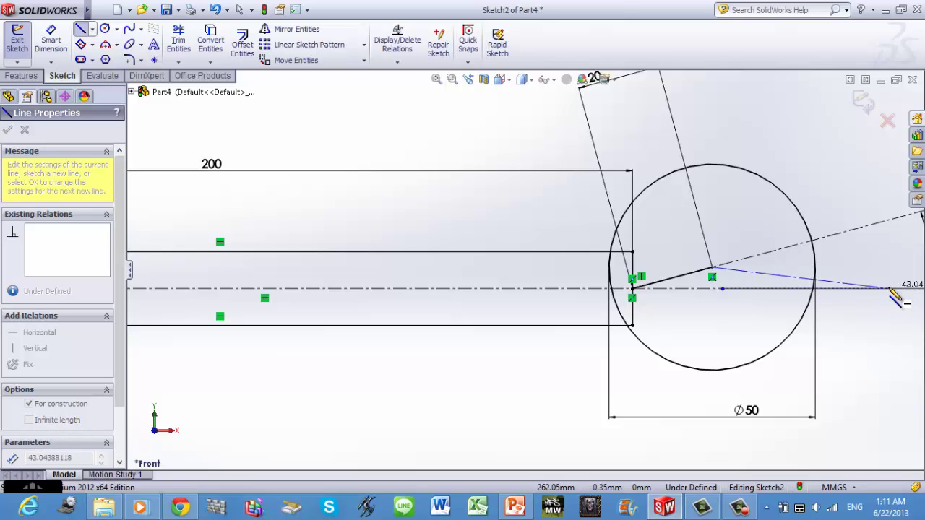
pyautogui.click(890, 288)
pyautogui.press('Escape')
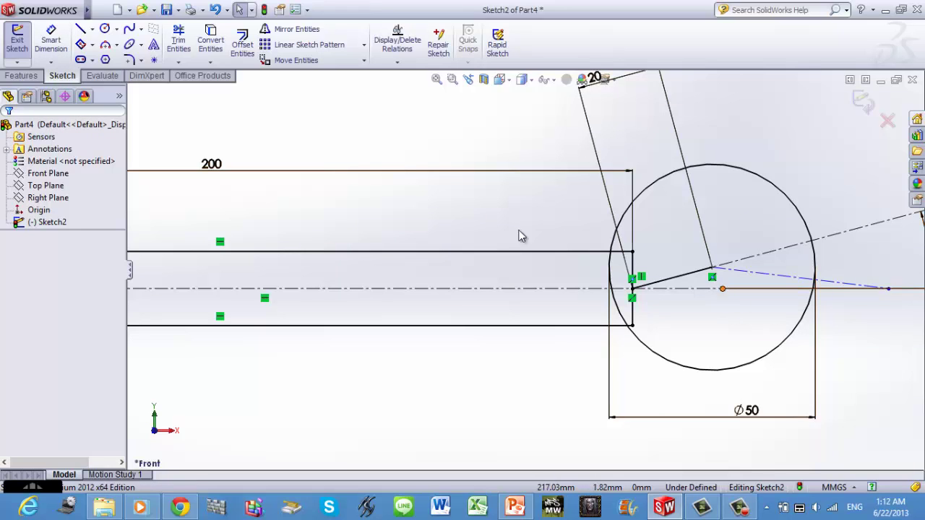
# Set a 15° angle between the new centerline and the horizontal axis
pyautogui.click(60, 49)
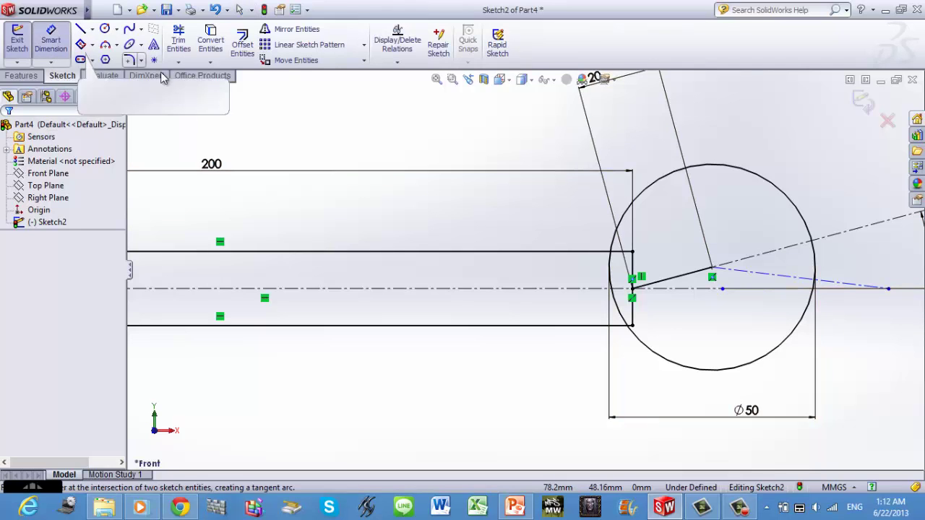
pyautogui.click(792, 278)
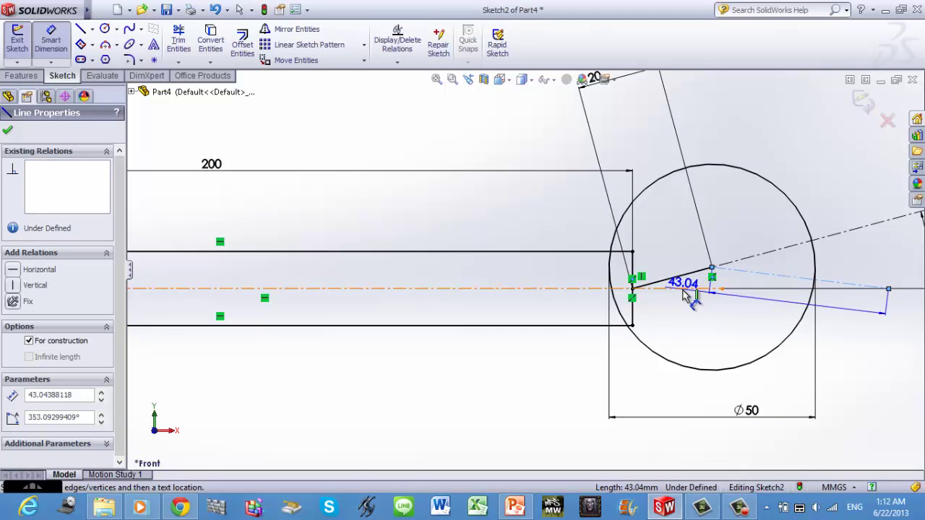
pyautogui.click(683, 289)
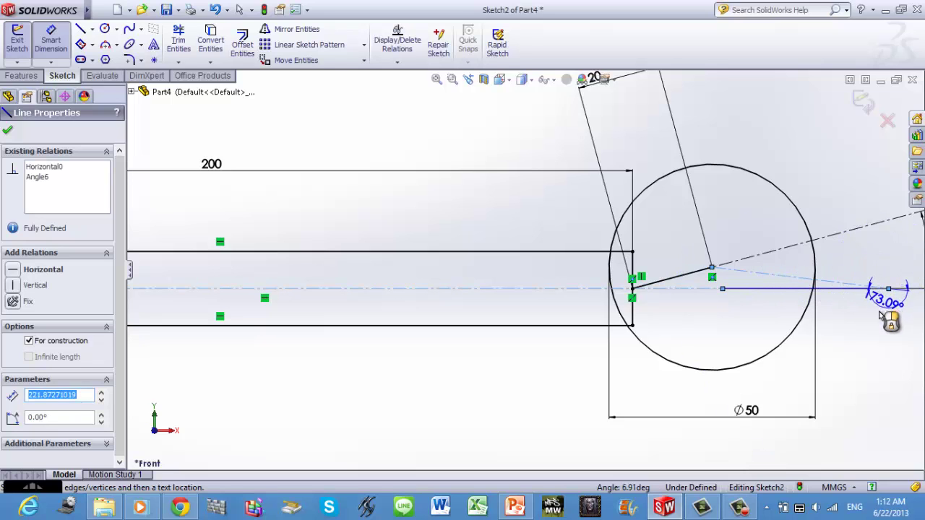
pyautogui.click(770, 295)
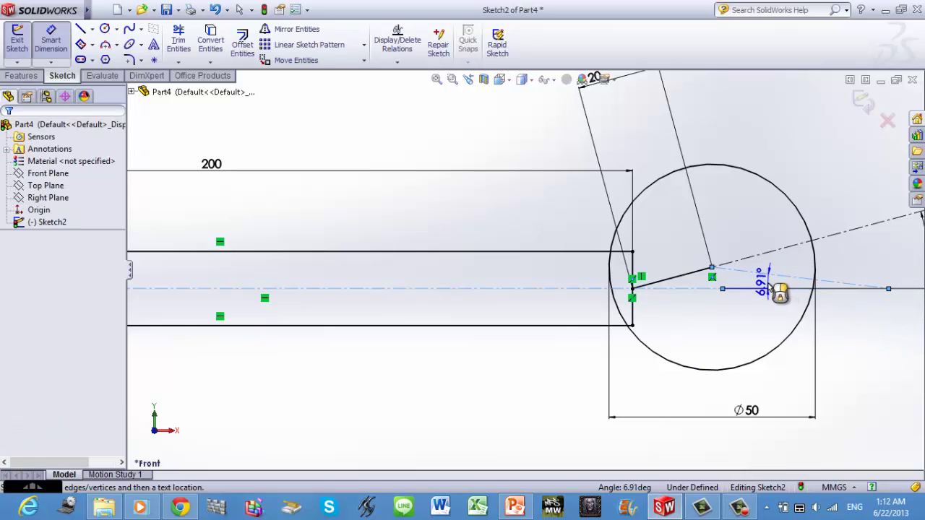
pyautogui.write('15')
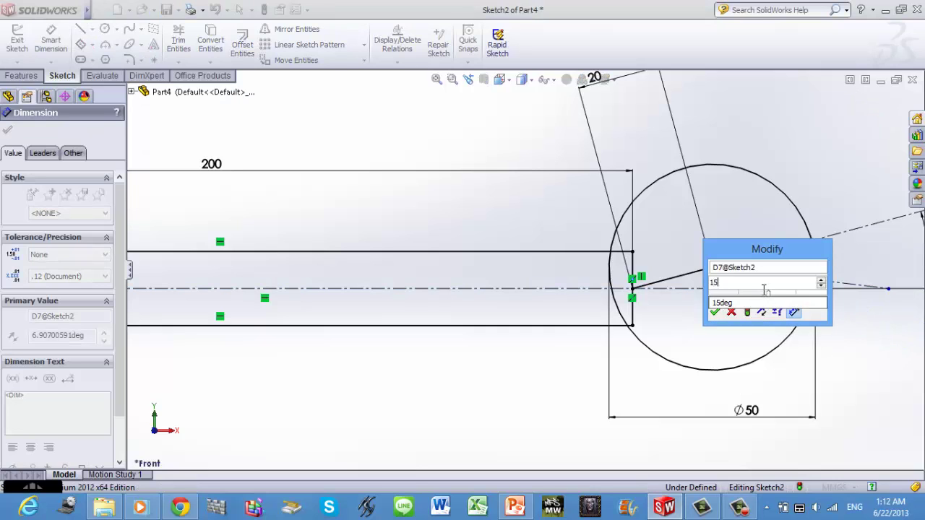
pyautogui.press('Return')
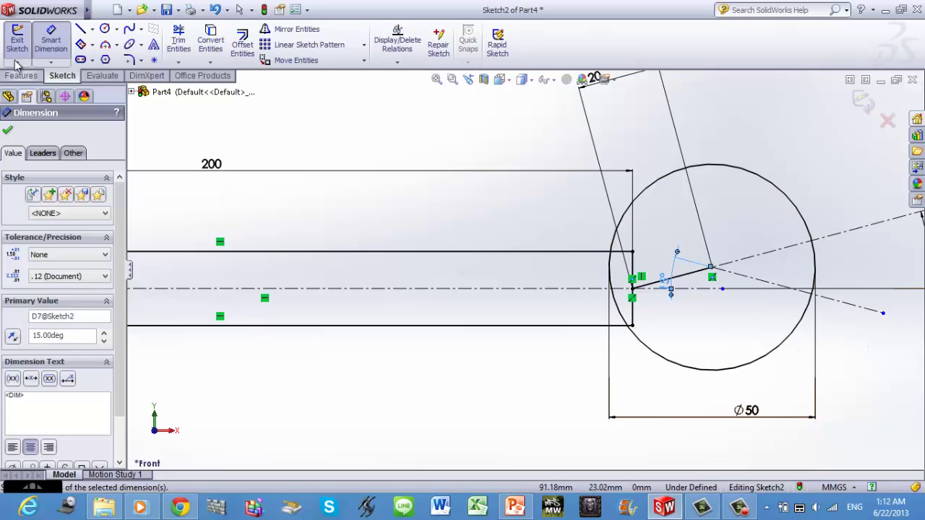
# Draw a short line from the angled line's endpoint along the 15° centerline
pyautogui.click(52, 36)
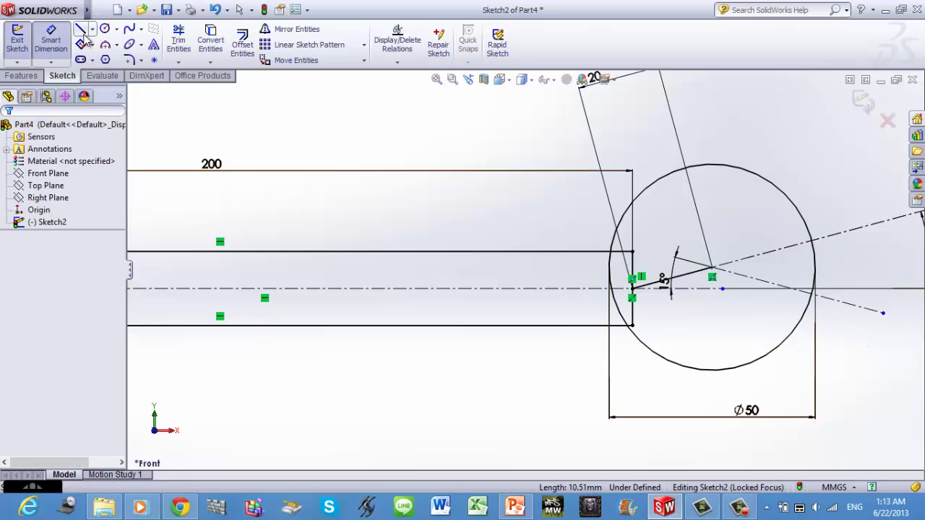
pyautogui.click(83, 33)
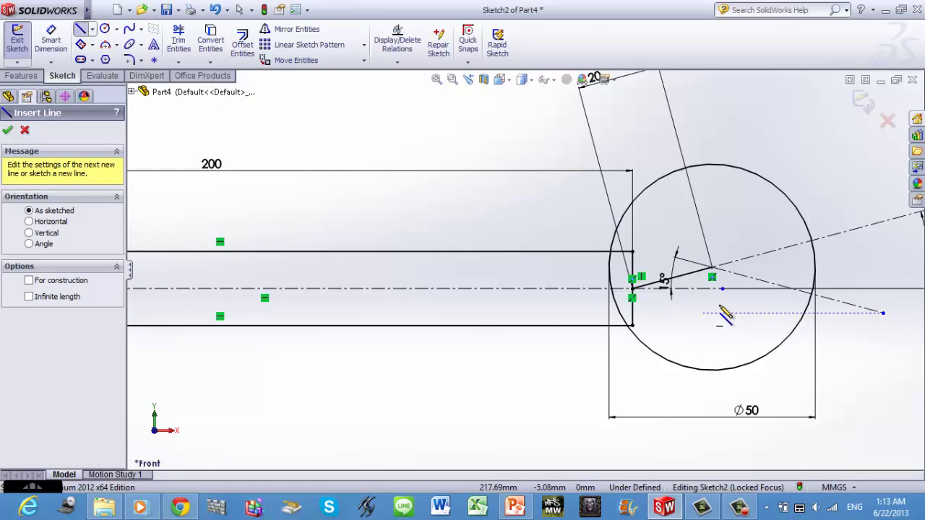
pyautogui.click(712, 269)
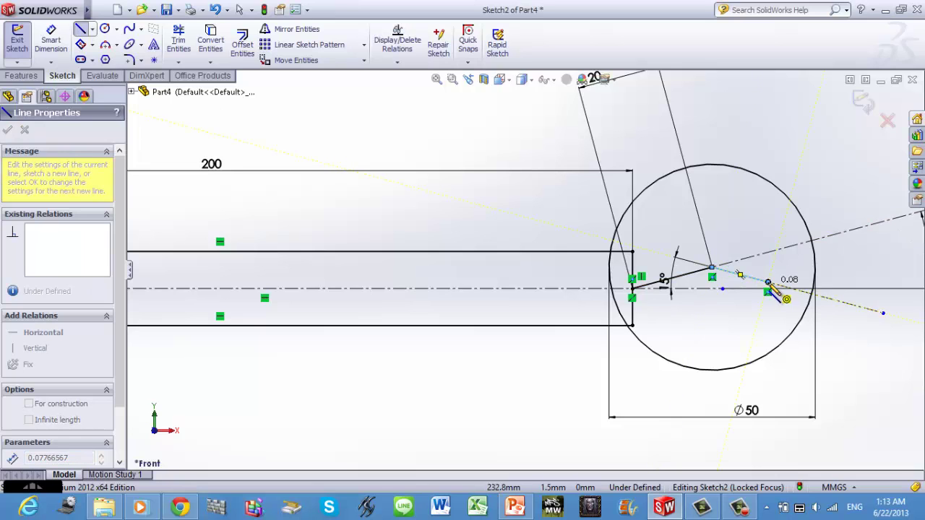
pyautogui.click(767, 282)
pyautogui.press('Escape')
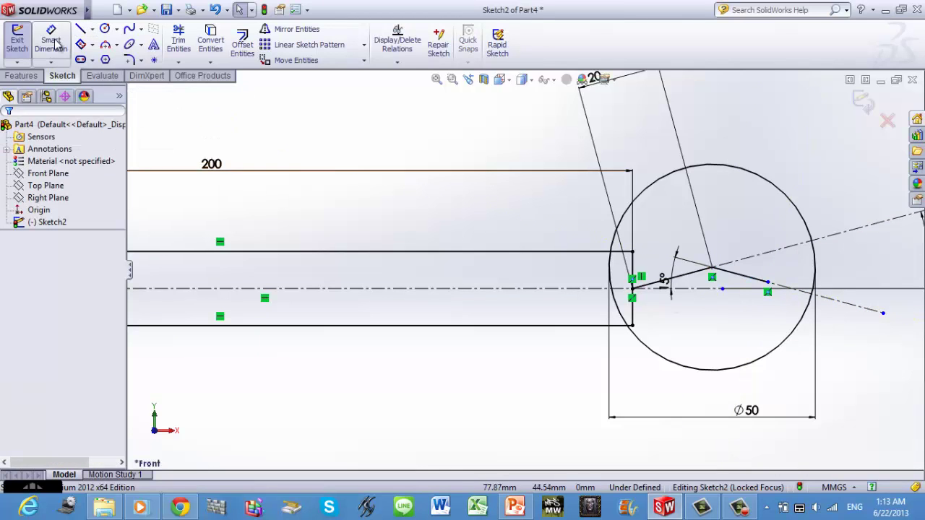
# Dimension the new line's length to 9 mm
pyautogui.click(50, 40)
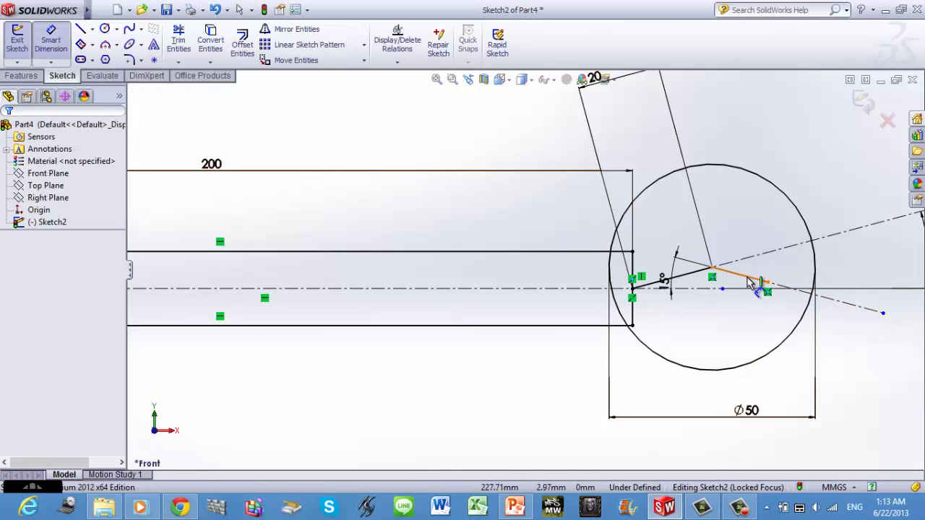
pyautogui.click(755, 280)
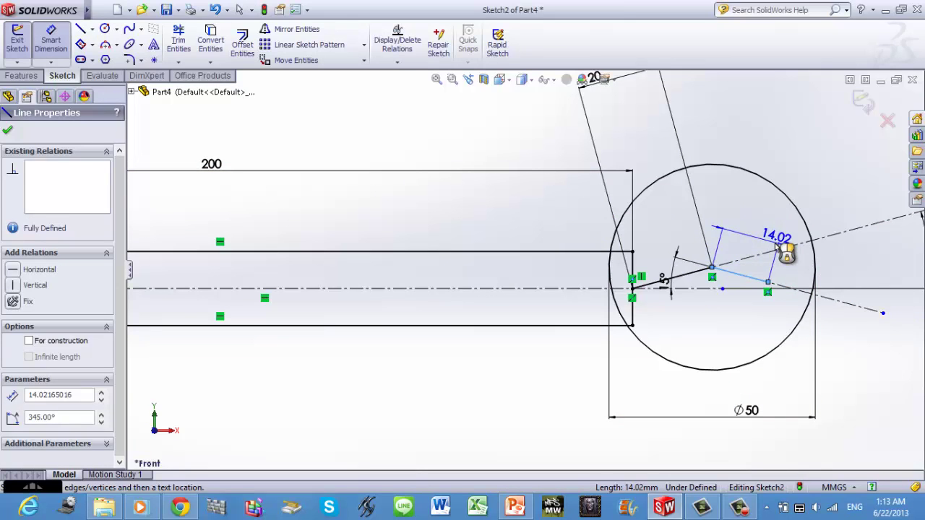
pyautogui.click(730, 249)
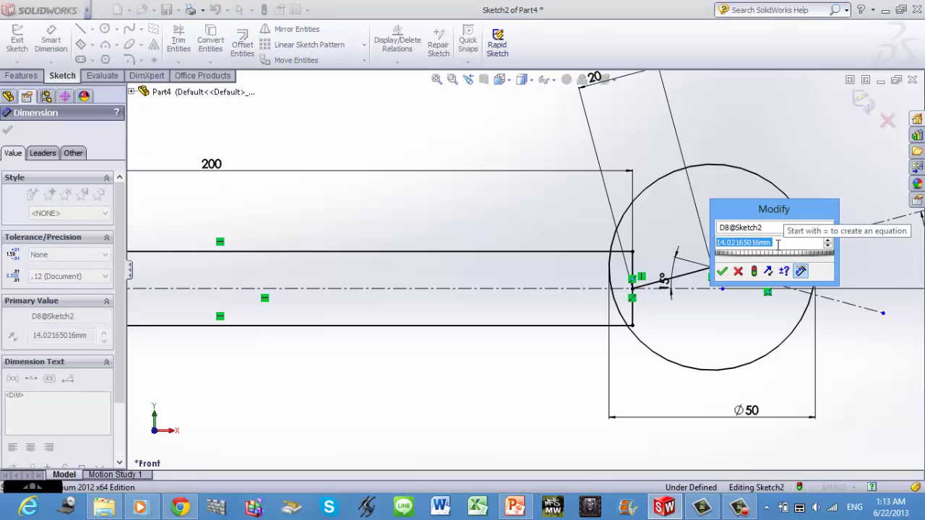
pyautogui.write('9')
pyautogui.press('Return')
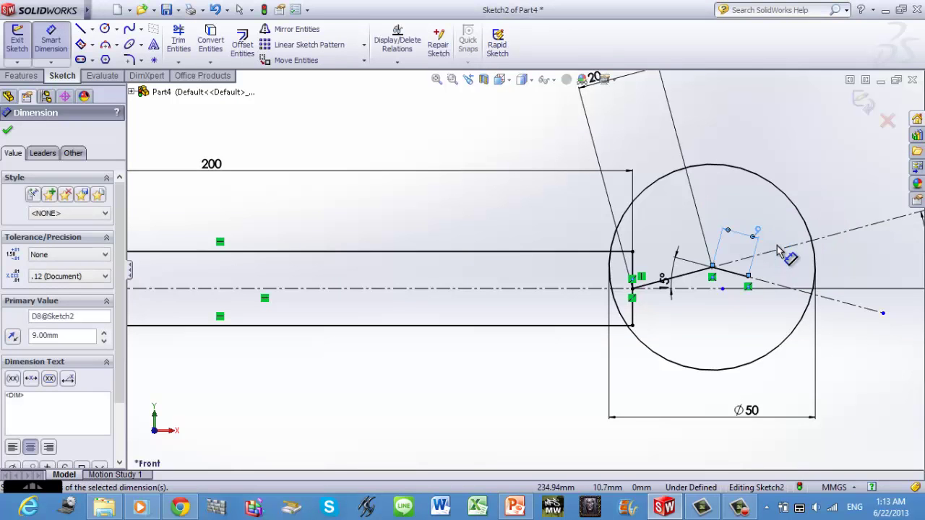
pyautogui.press('Escape')
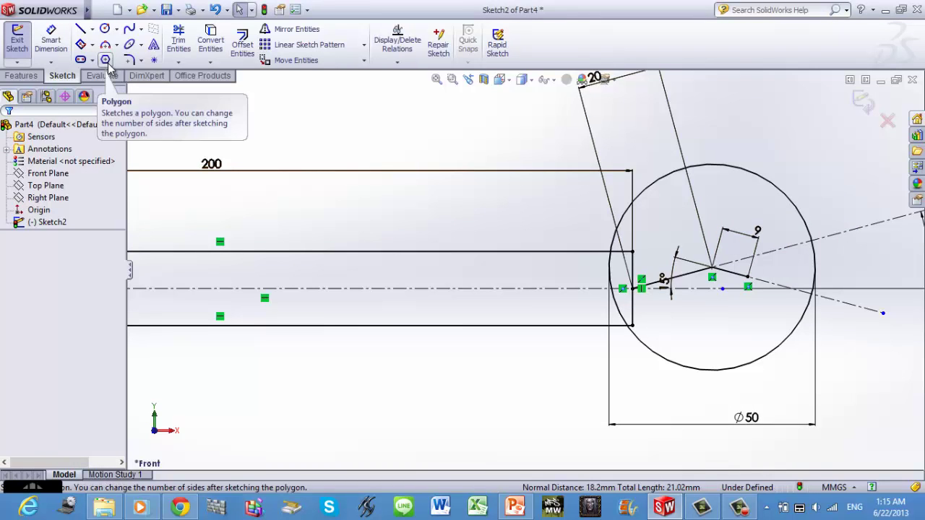
# Place a six-sided inscribed polygon at 345° centred at the 9 mm line's end
pyautogui.click(105, 60)
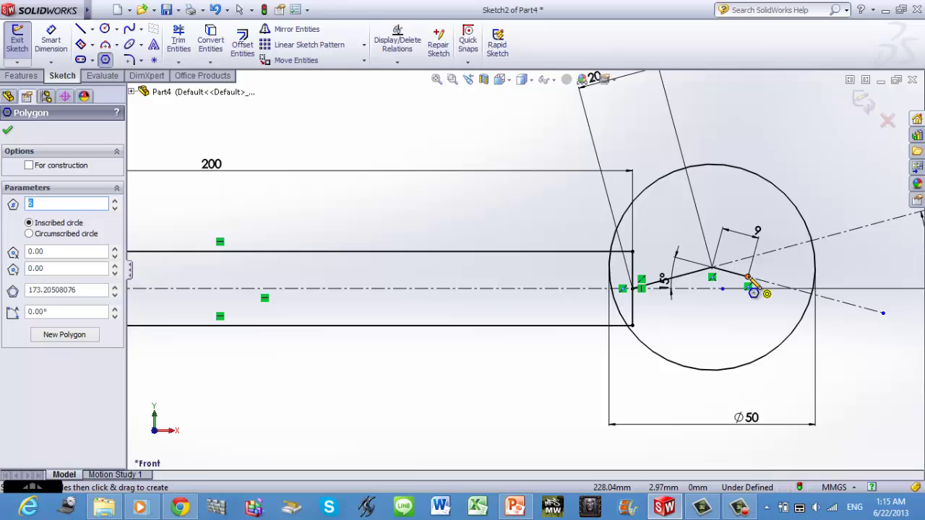
pyautogui.write('6')
pyautogui.click(754, 284)
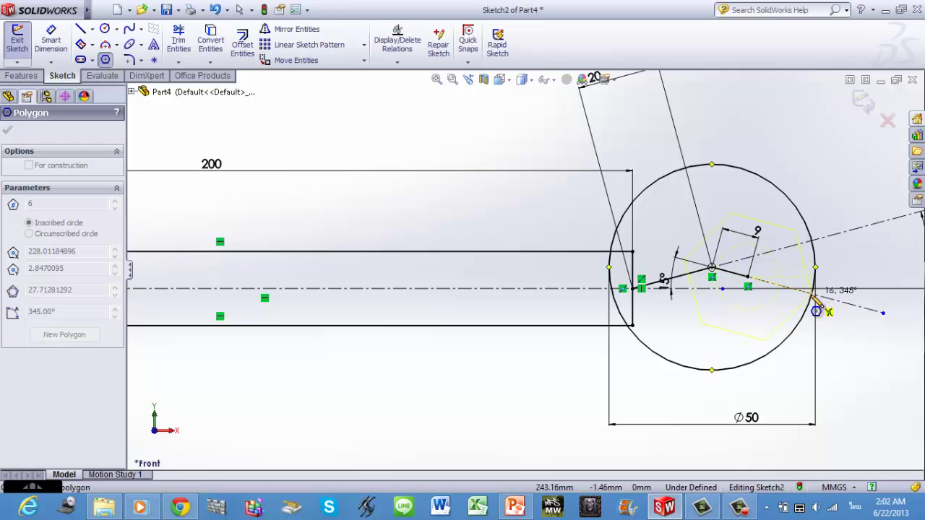
pyautogui.click(813, 295)
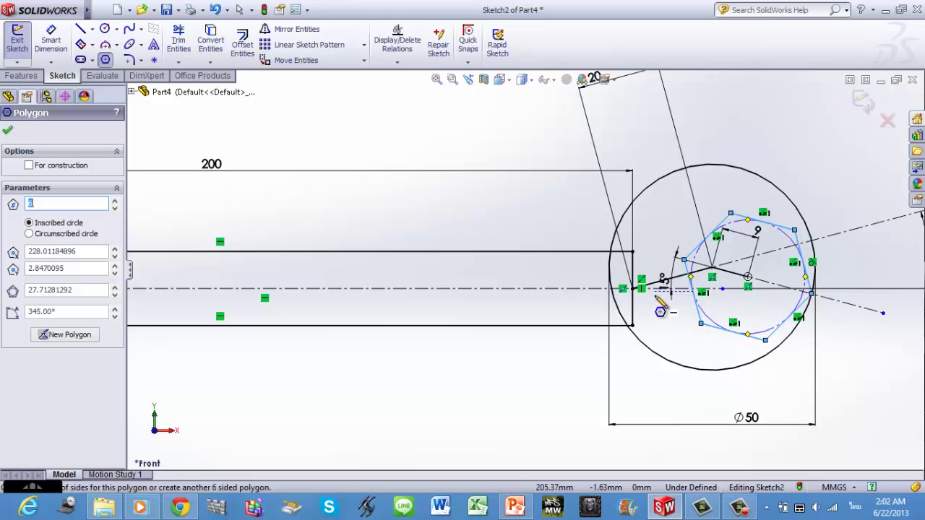
# Dimension the hexagon across its opposite flats to 18.20 mm
pyautogui.press('Escape')
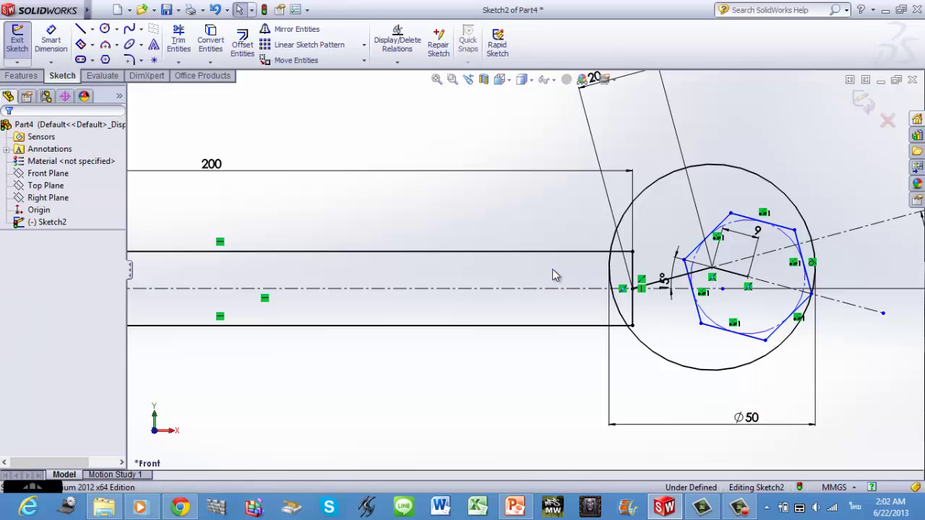
pyautogui.click(51, 38)
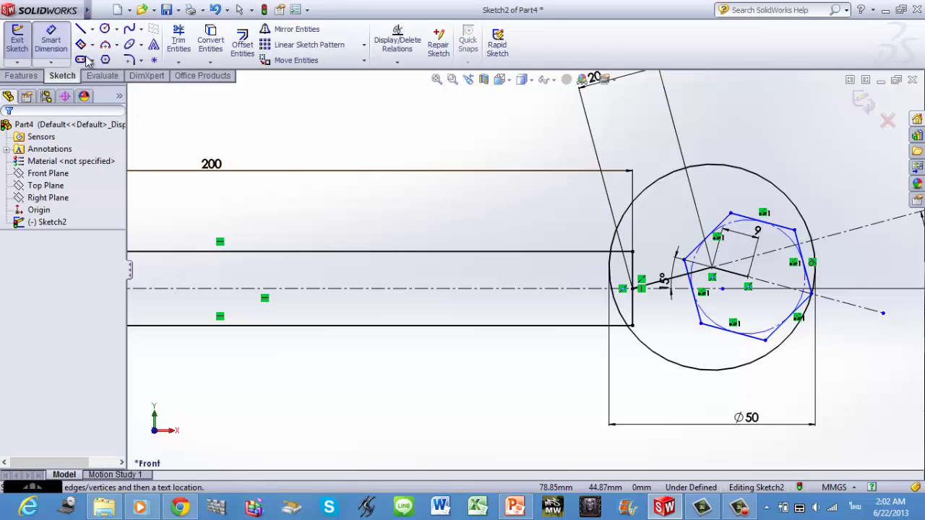
pyautogui.click(781, 226)
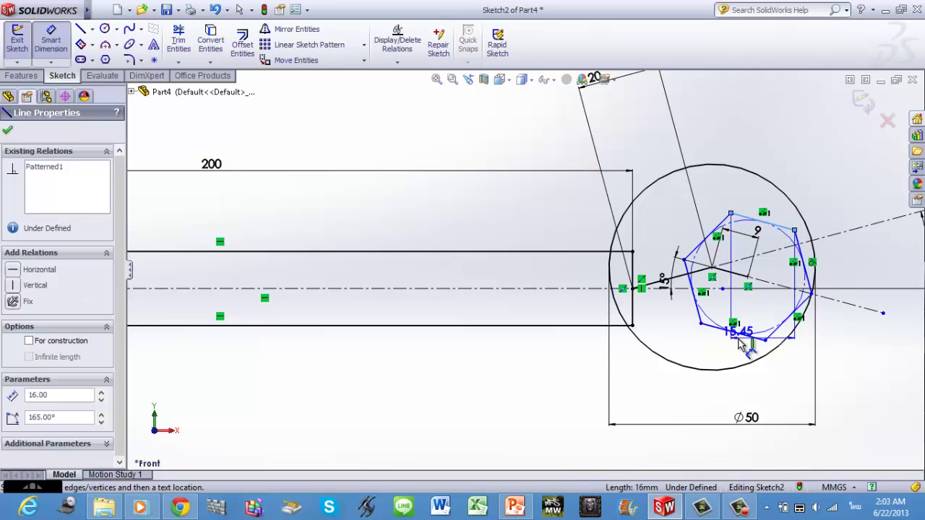
pyautogui.click(739, 336)
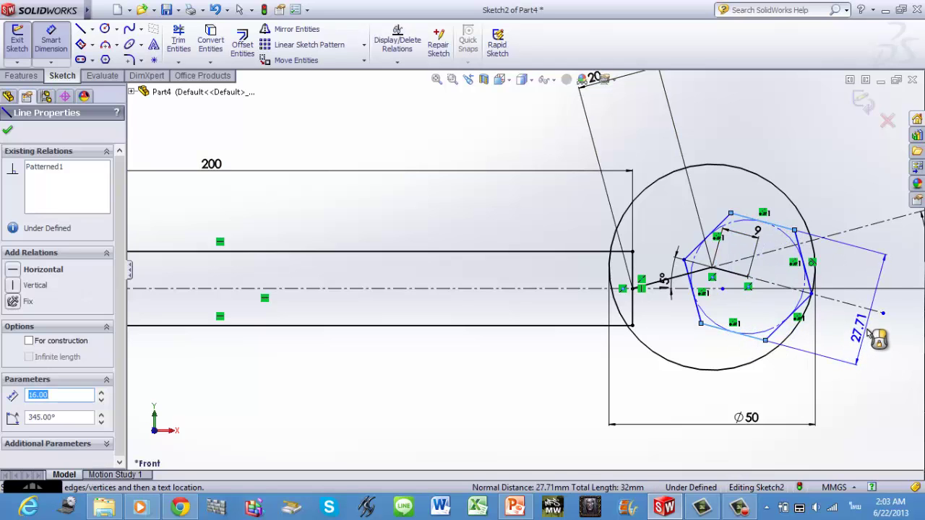
pyautogui.click(876, 334)
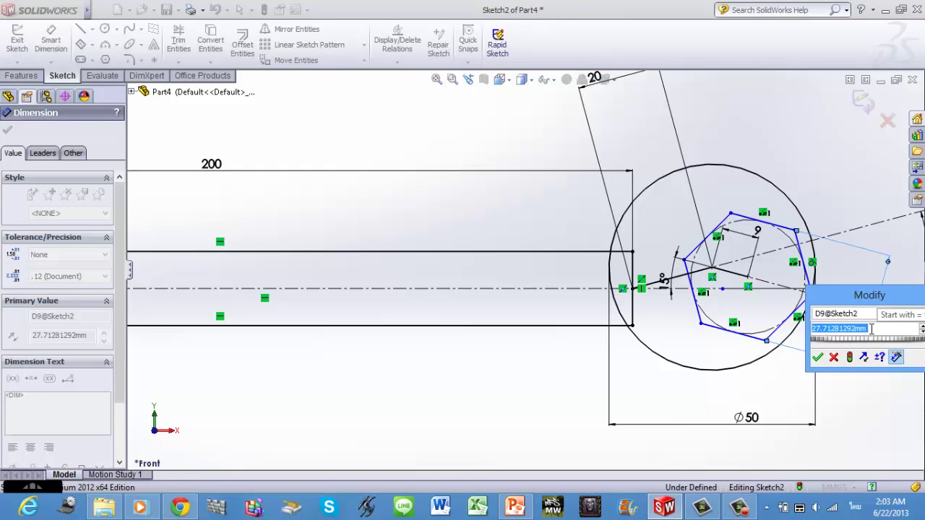
pyautogui.write('=ห/')
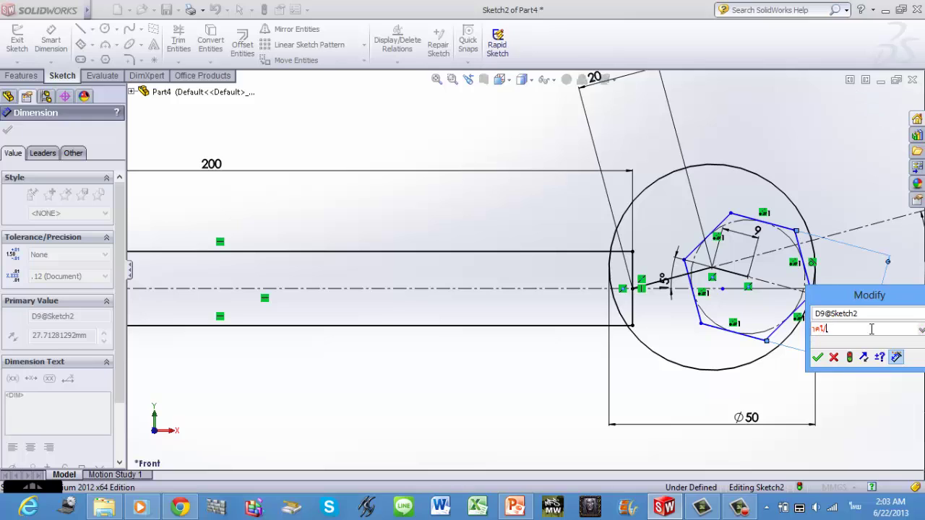
pyautogui.click(871, 329)
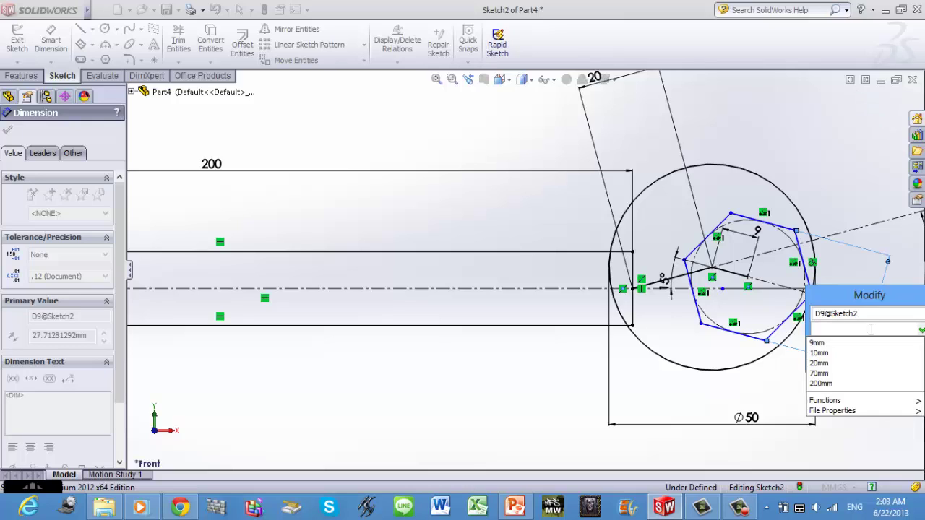
pyautogui.write('18.2')
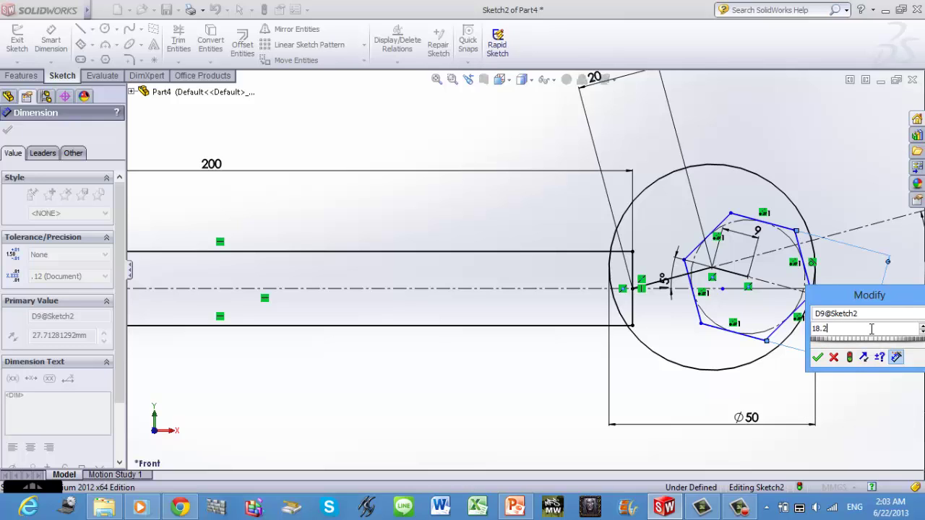
pyautogui.press('Return')
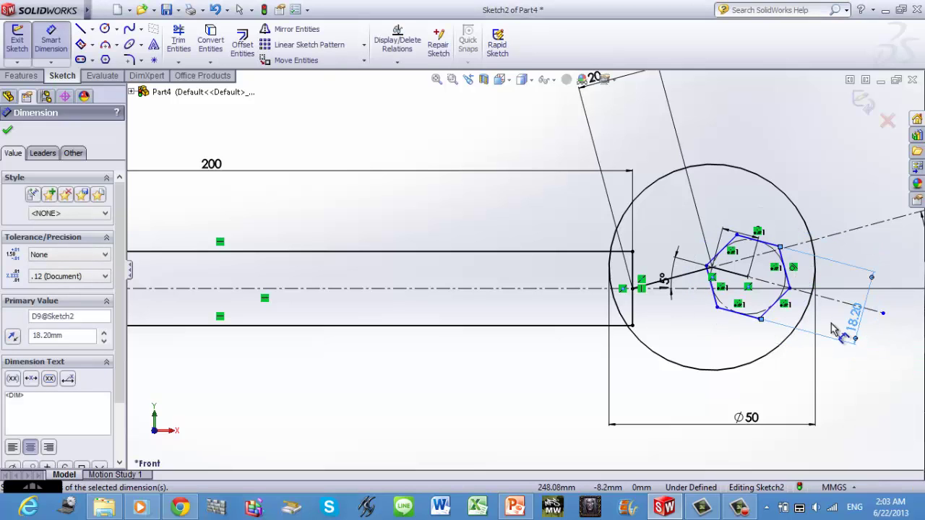
pyautogui.click(851, 368)
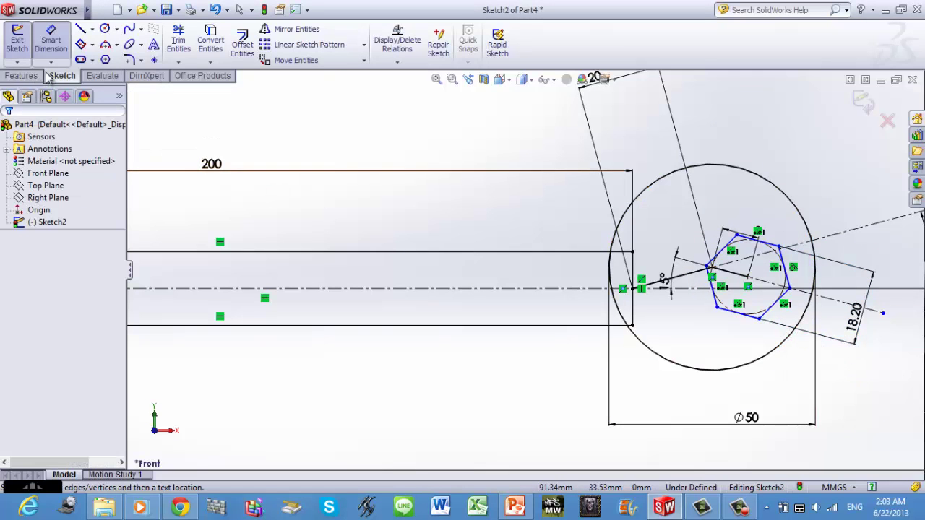
# Draw two parallel lines from the hexagon's upper and lower corners out past the Ø50 head circle
pyautogui.click(81, 30)
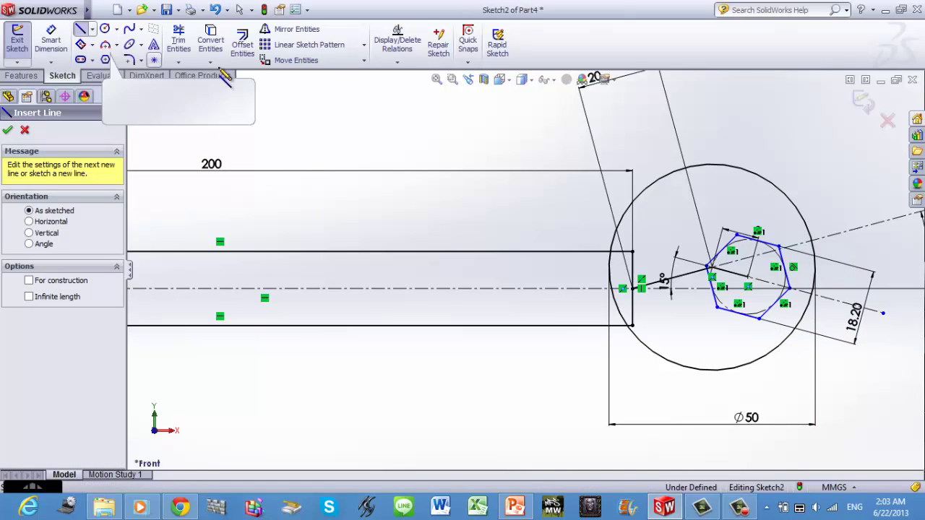
pyautogui.click(777, 247)
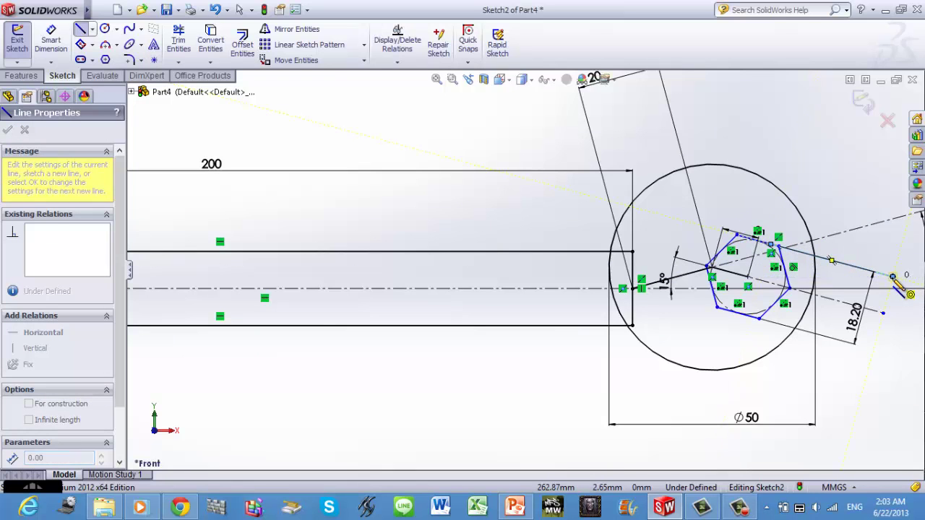
pyautogui.click(893, 276)
pyautogui.press('Escape')
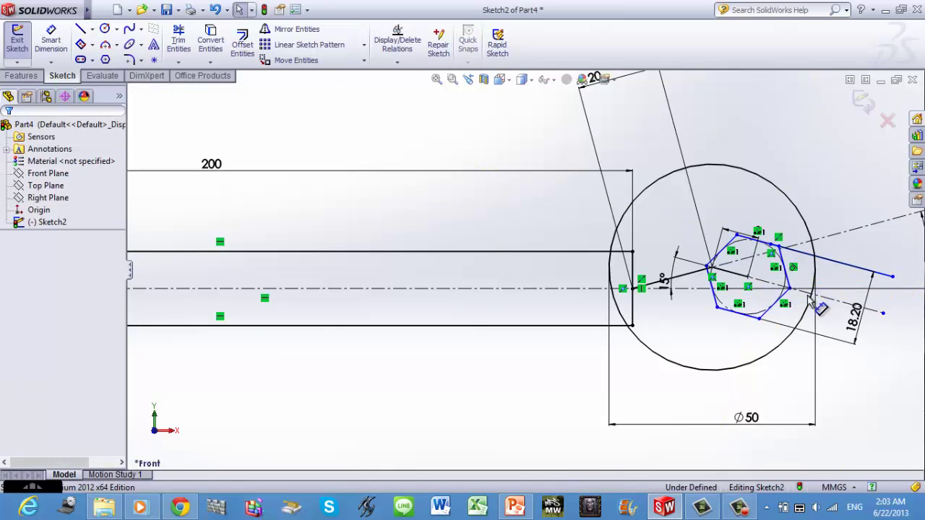
pyautogui.click(80, 29)
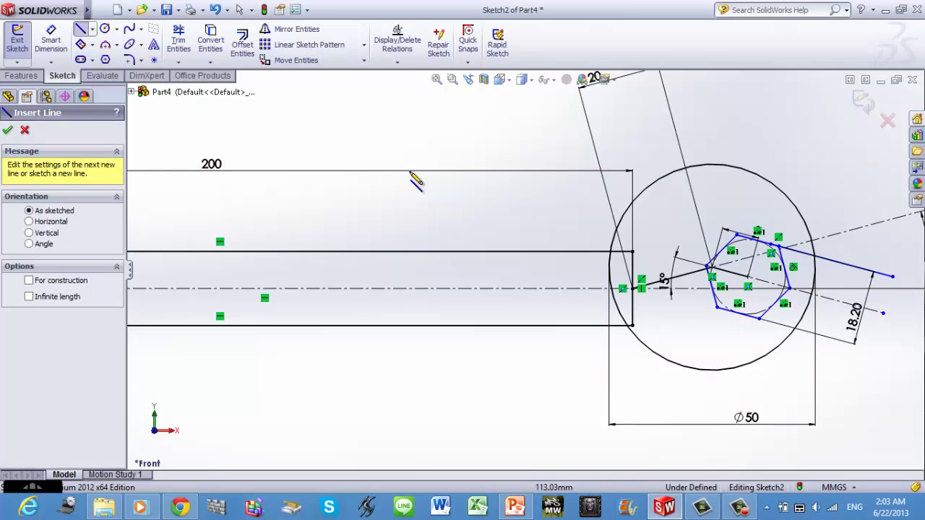
pyautogui.click(738, 313)
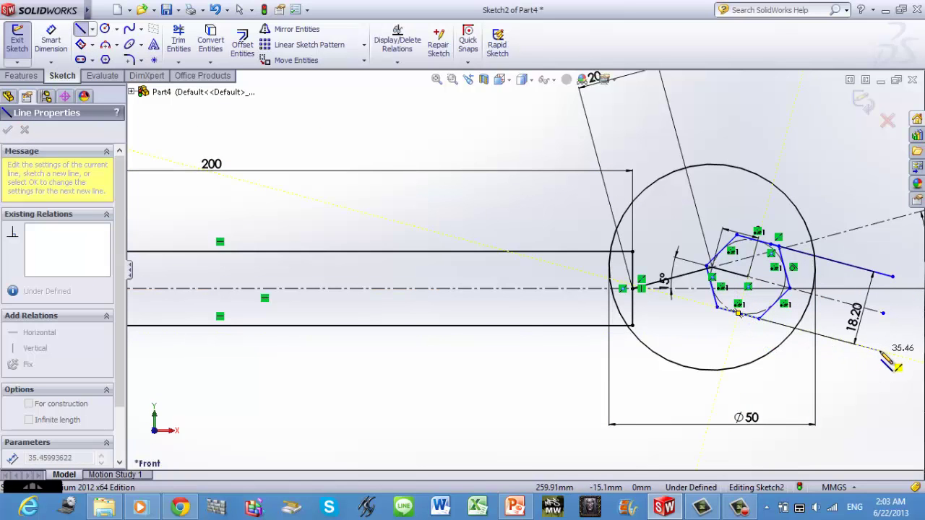
pyautogui.click(882, 353)
pyautogui.press('Escape')
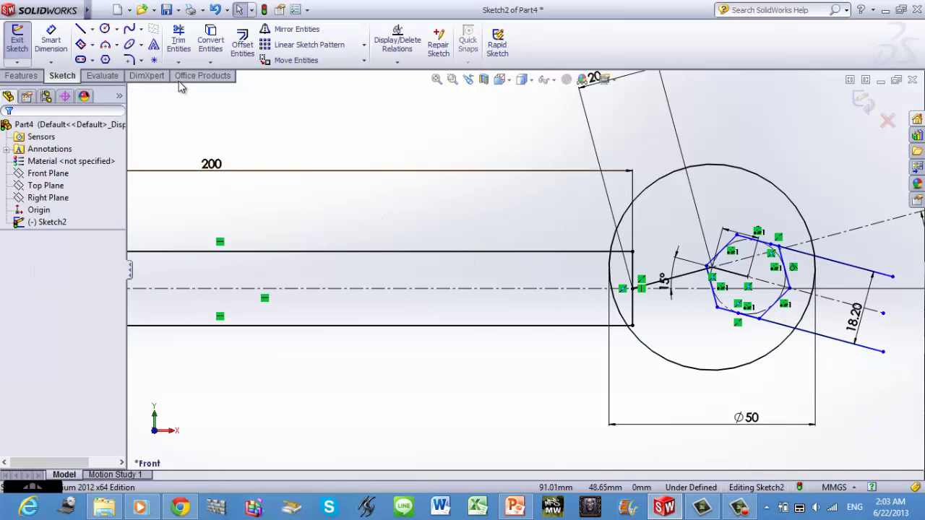
# Power-trim the head arc between the jaw lines and the hexagon's right-hand edges
pyautogui.click(180, 41)
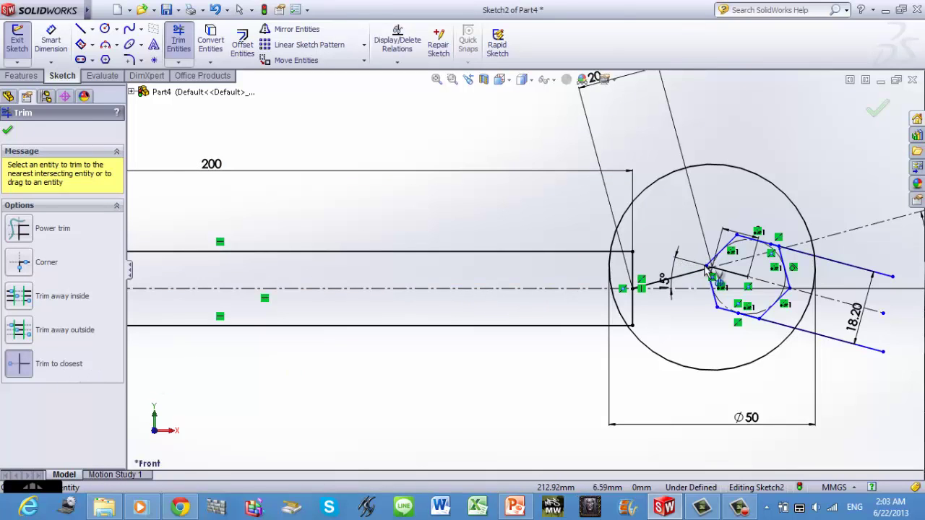
pyautogui.click(808, 317)
pyautogui.keyDown('ctrl'); pyautogui.moveTo(808, 318); pyautogui.dragTo(631, 277, button='middle'); pyautogui.keyUp('ctrl')
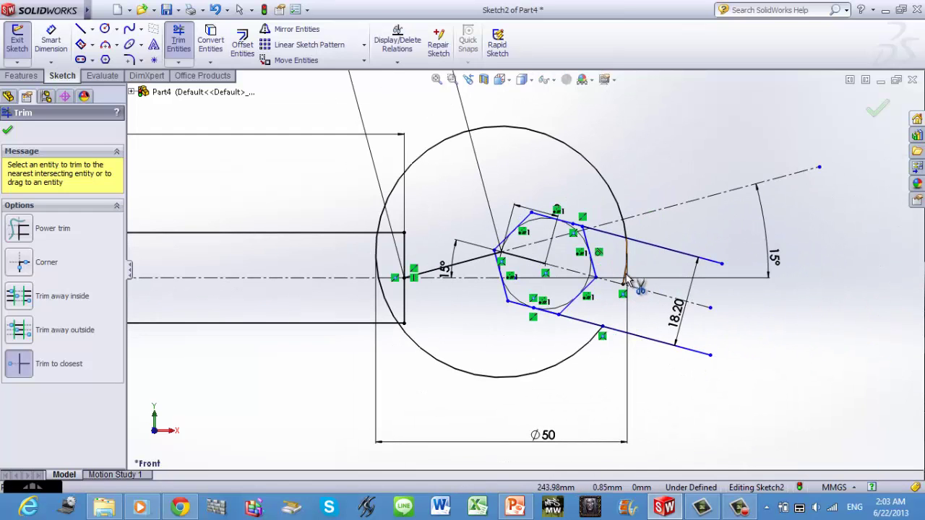
pyautogui.click(626, 275)
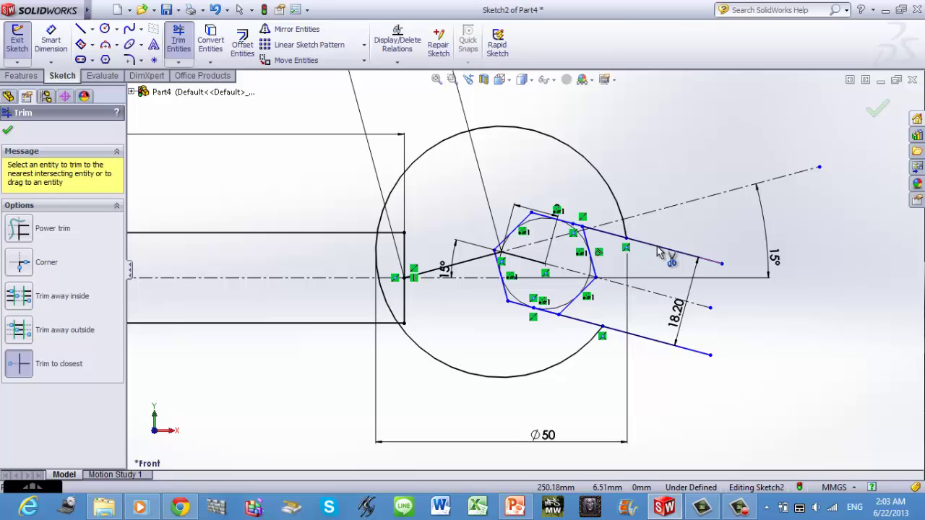
pyautogui.click(587, 241)
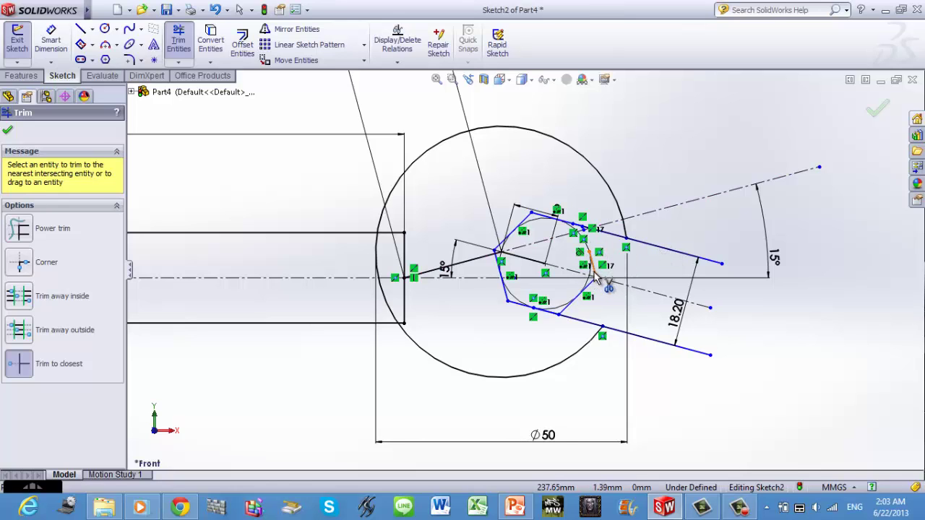
pyautogui.click(585, 289)
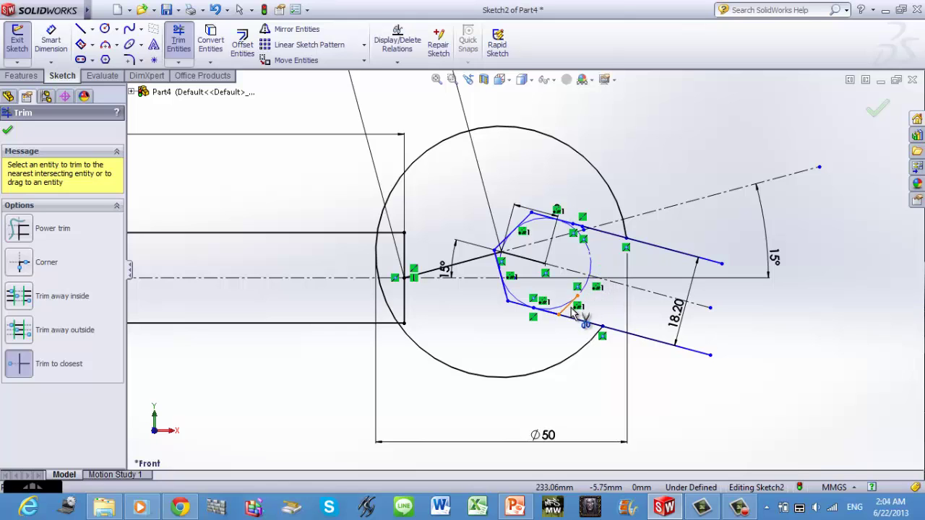
pyautogui.click(8, 133)
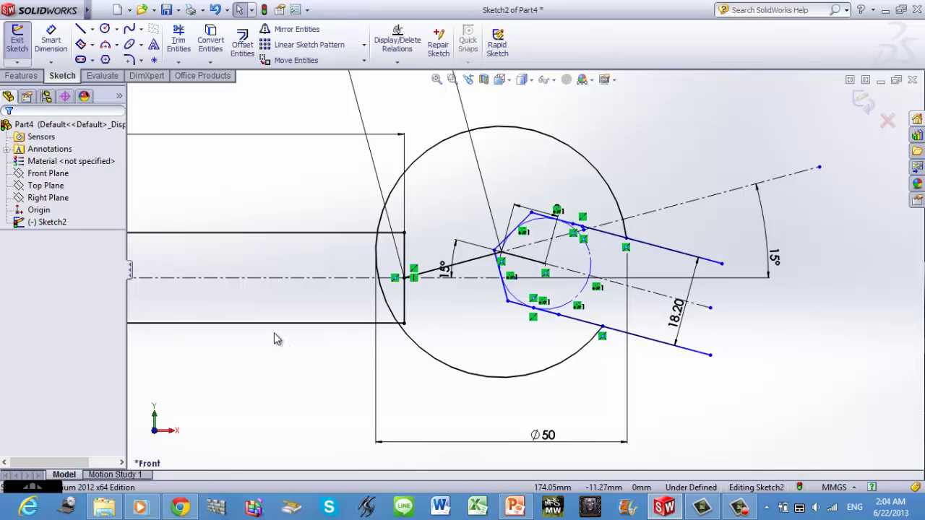
# Zoom to fit the complete wrench outline and bring up the Features commands
pyautogui.scroll(2, 274, 339)
pyautogui.scroll(1, 252, 318)
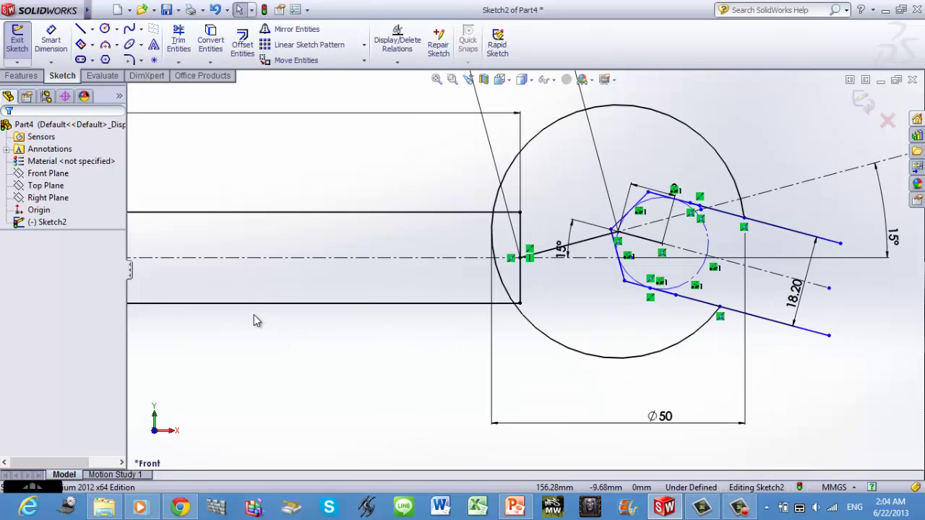
pyautogui.scroll(1, 254, 321)
pyautogui.scroll(1, 254, 314)
pyautogui.scroll(1, 254, 314)
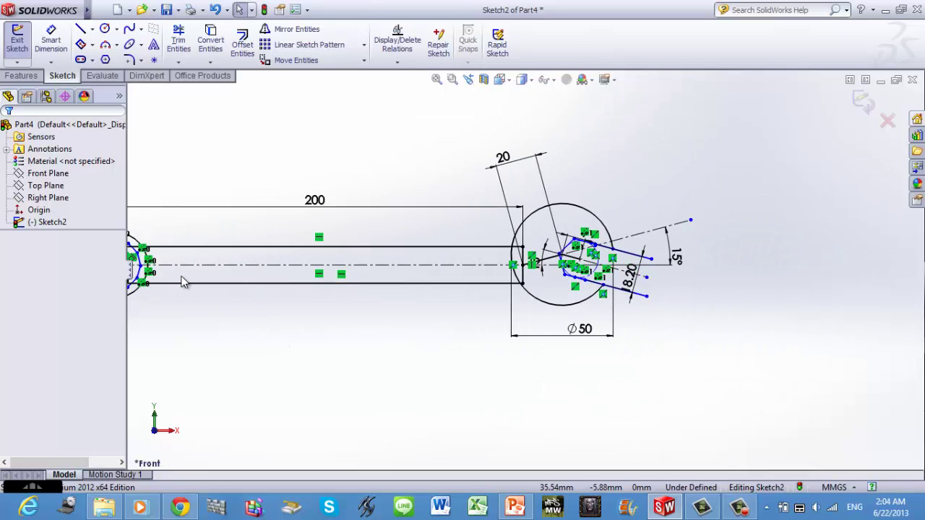
pyautogui.scroll(1, 165, 265)
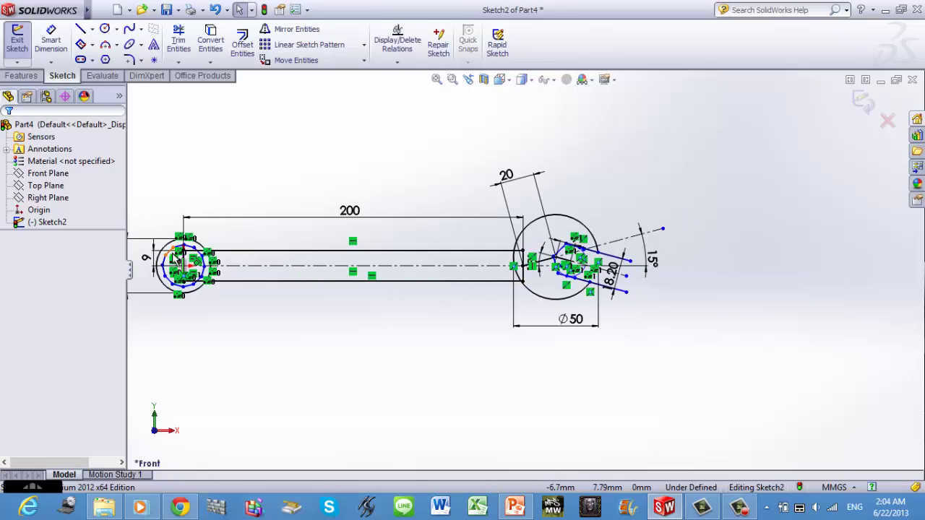
pyautogui.press('f')
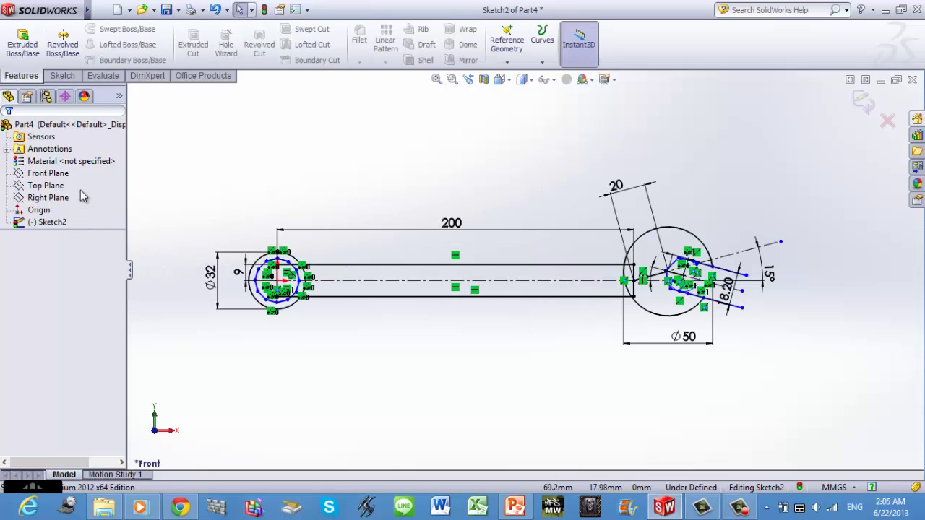
pyautogui.click(41, 139)
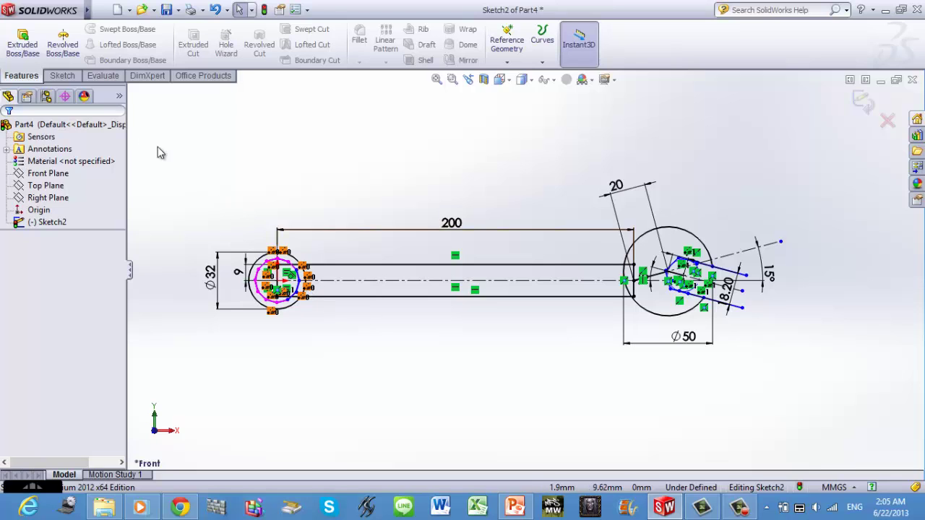
# Start a boss extrude and select the shaft, crescent and long bar regions in Front view
pyautogui.click(22, 60)
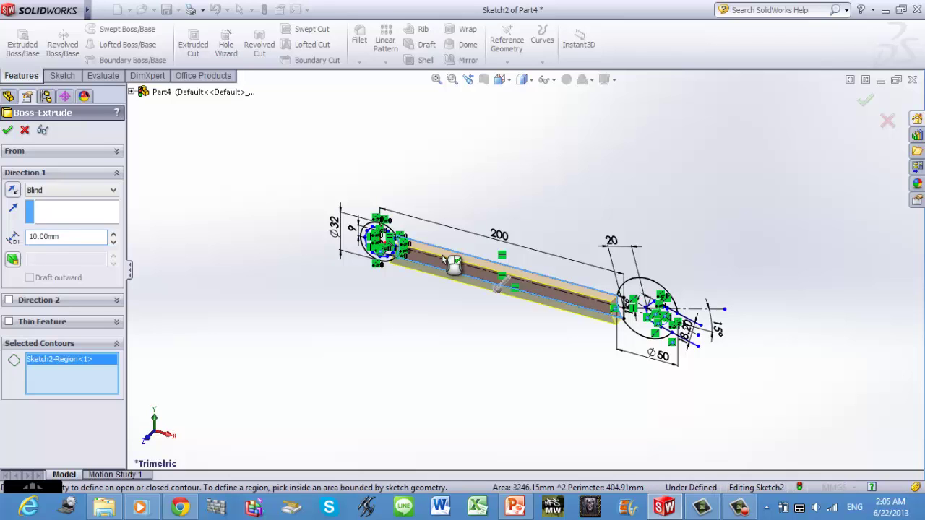
pyautogui.click(443, 259)
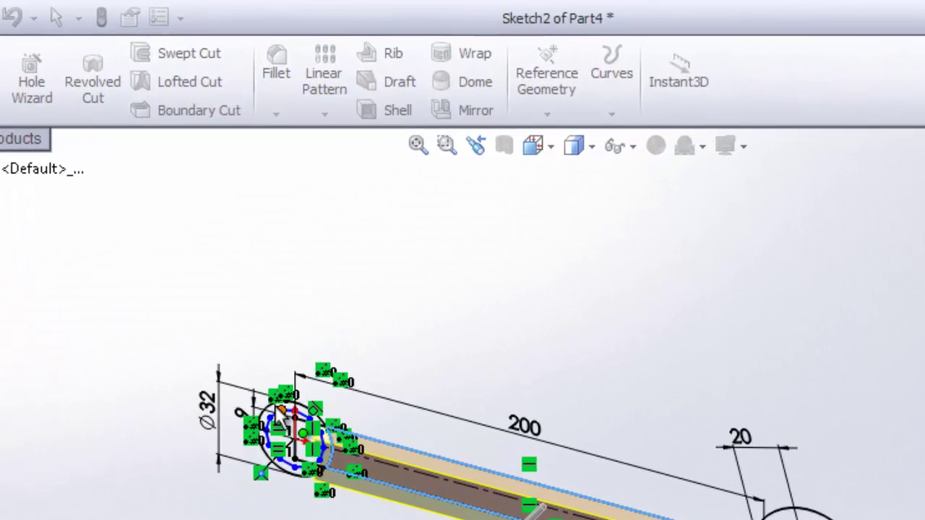
pyautogui.click(549, 147)
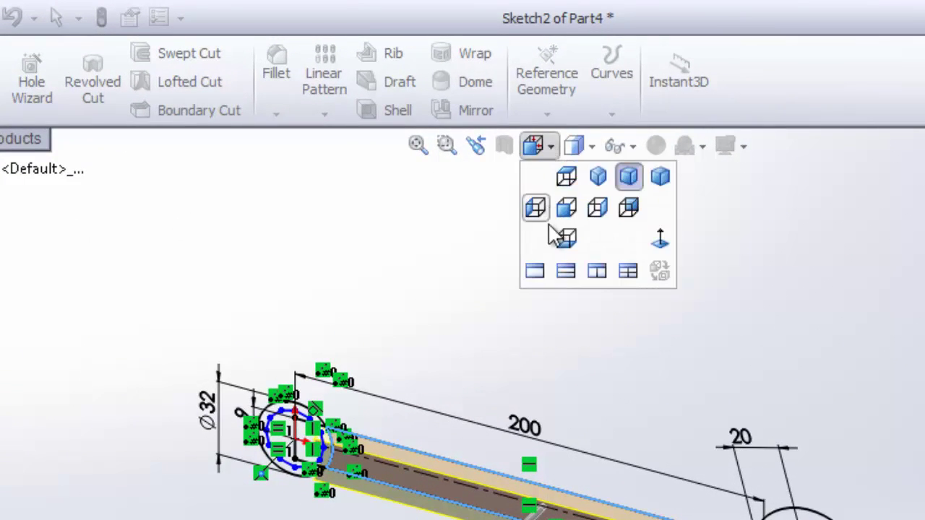
pyautogui.click(567, 221)
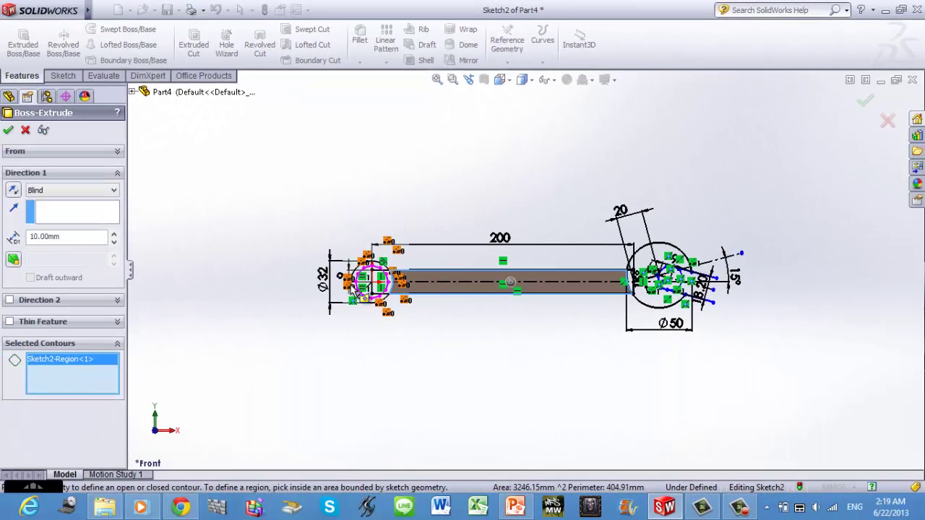
pyautogui.scroll(-5, 354, 289)
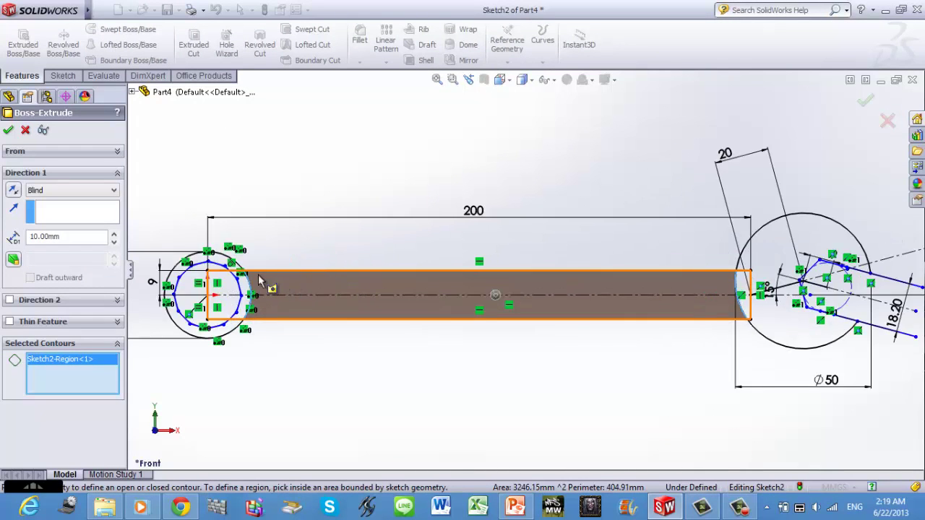
pyautogui.scroll(-1, 181, 316)
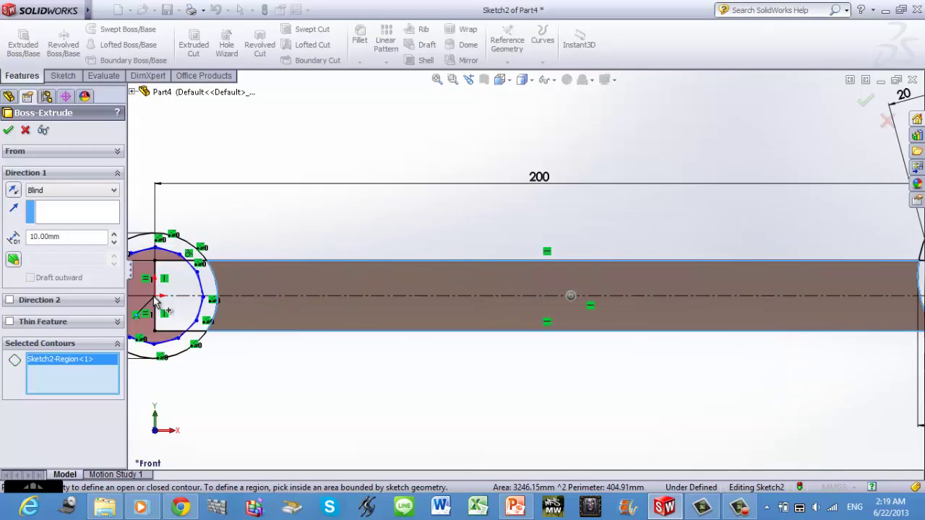
pyautogui.click(212, 294)
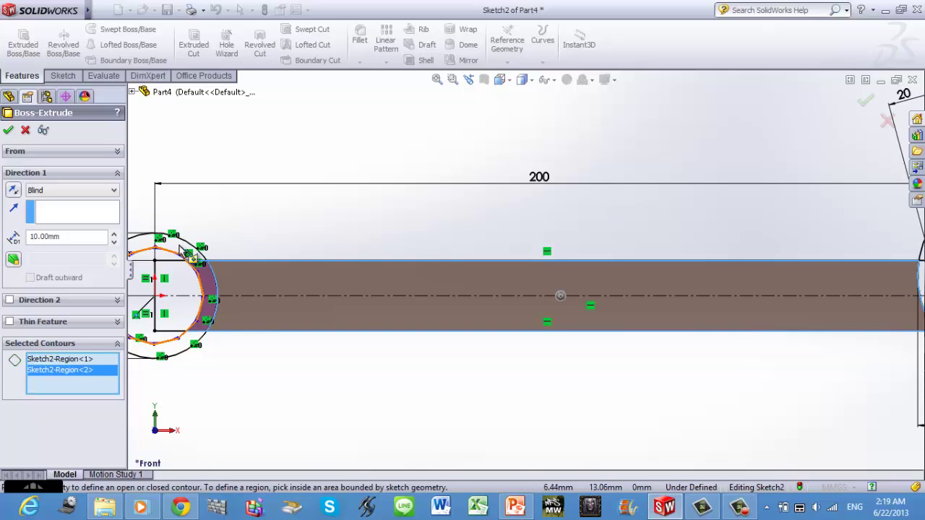
pyautogui.click(347, 283)
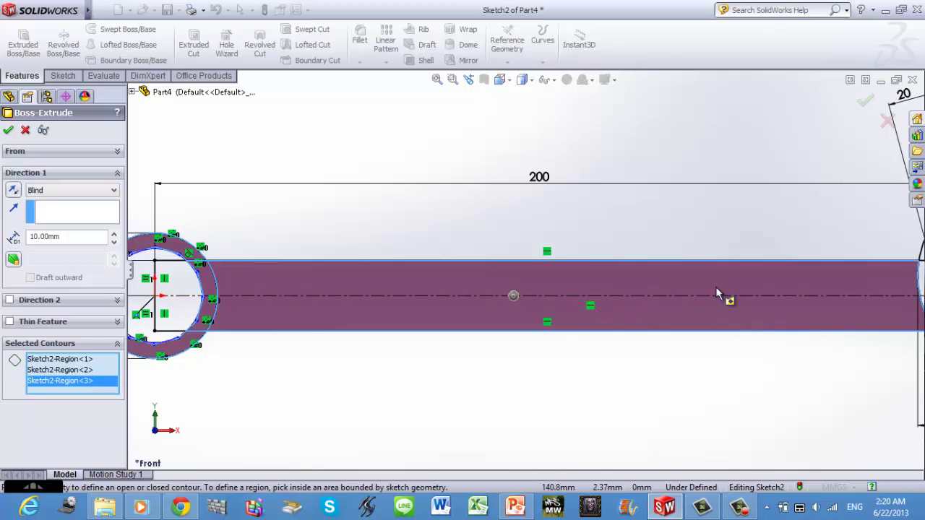
# Add the open-end head regions and extrude the selection 8 mm deep
pyautogui.hotkey('ctrl', 'Left')
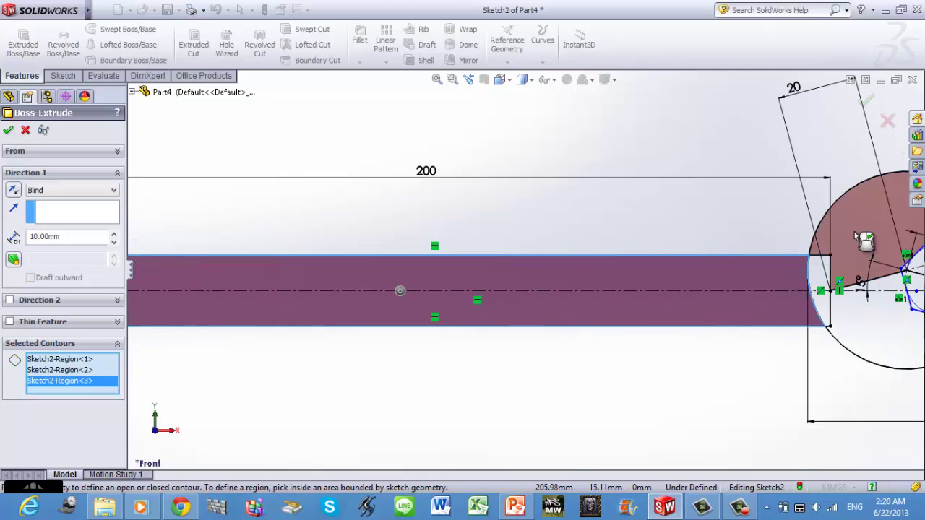
pyautogui.click(859, 264)
pyautogui.click(877, 341)
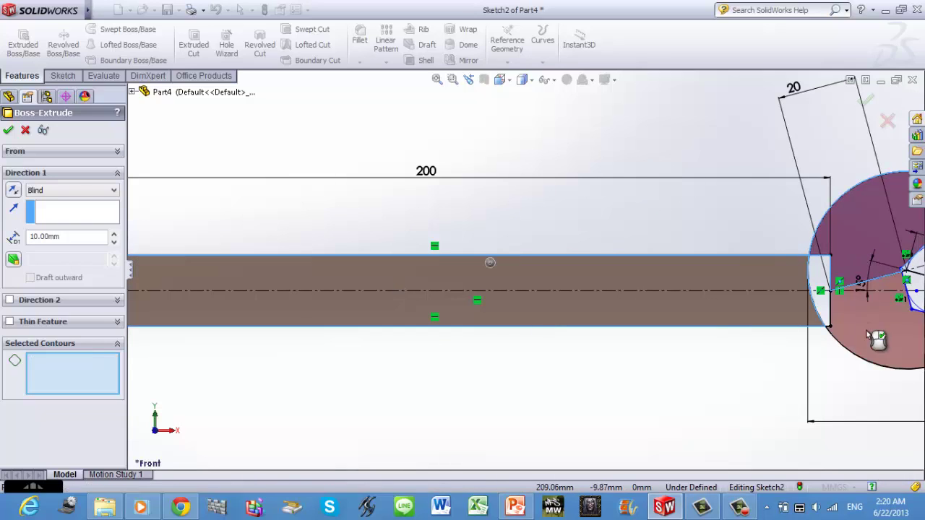
pyautogui.click(836, 279)
pyautogui.click(824, 282)
pyautogui.click(817, 278)
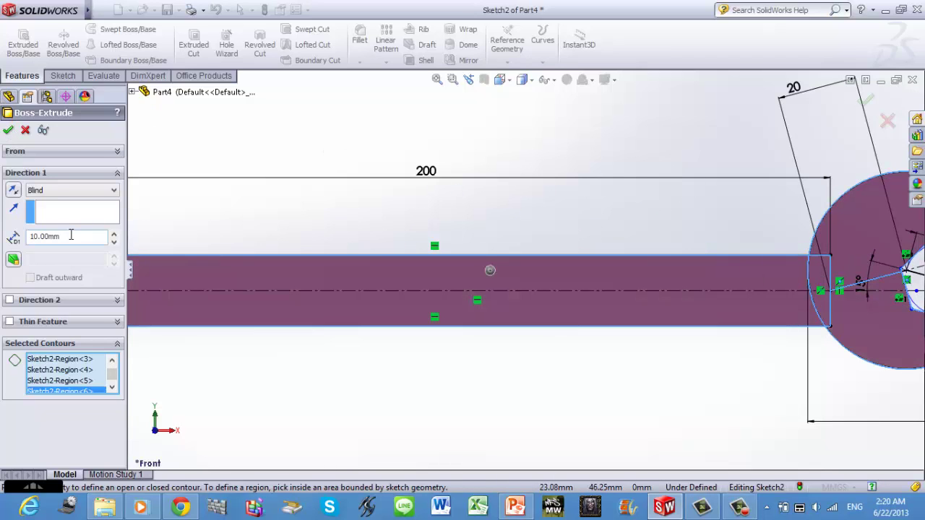
pyautogui.moveTo(61, 236); pyautogui.dragTo(7, 248)
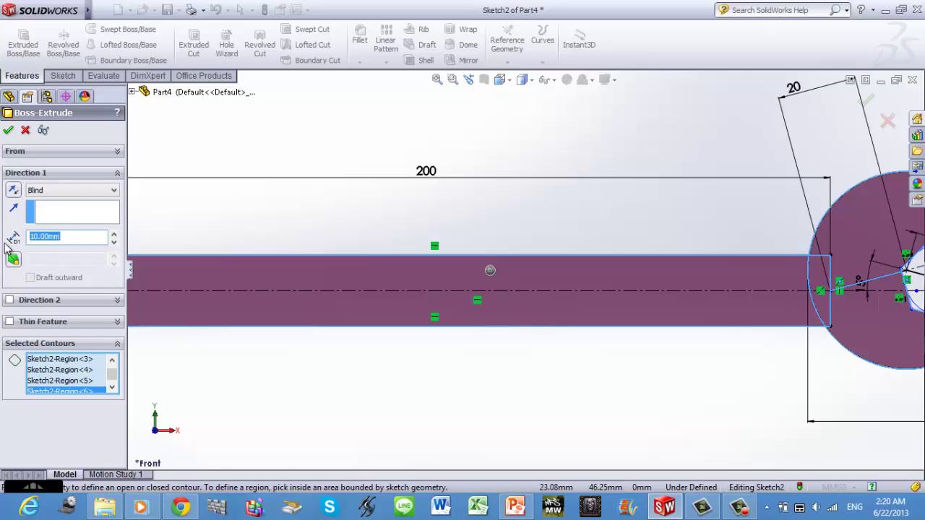
pyautogui.write('8')
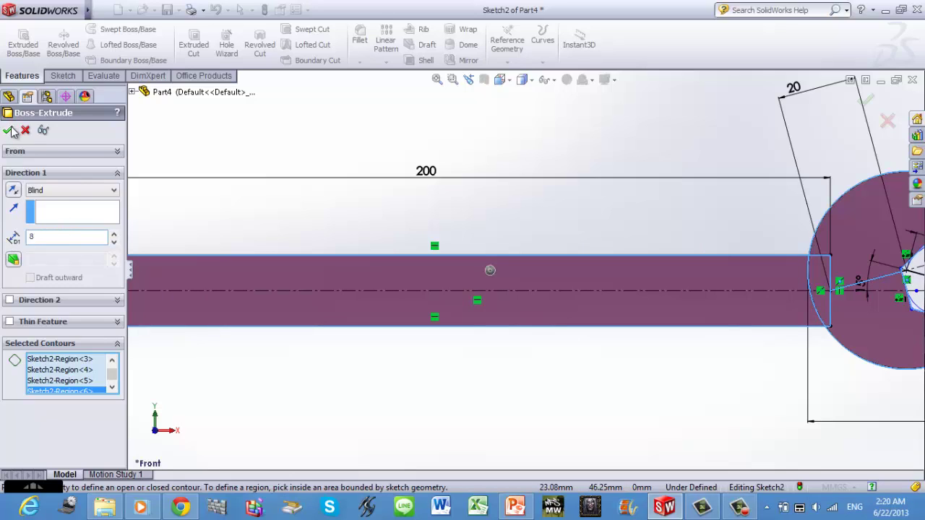
pyautogui.click(10, 132)
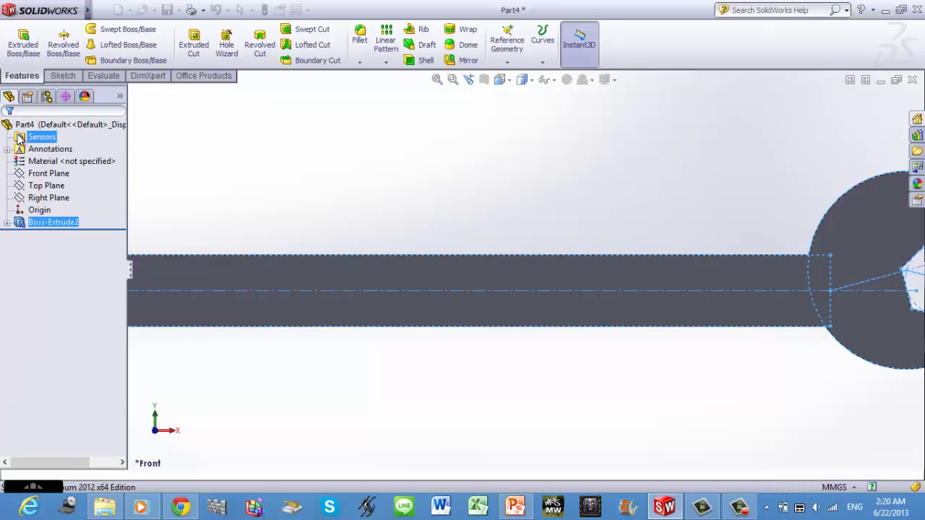
# Switch to the Isometric view (Ctrl+7) to see the 8 mm wrench solid
pyautogui.hotkey('ctrl', '7')
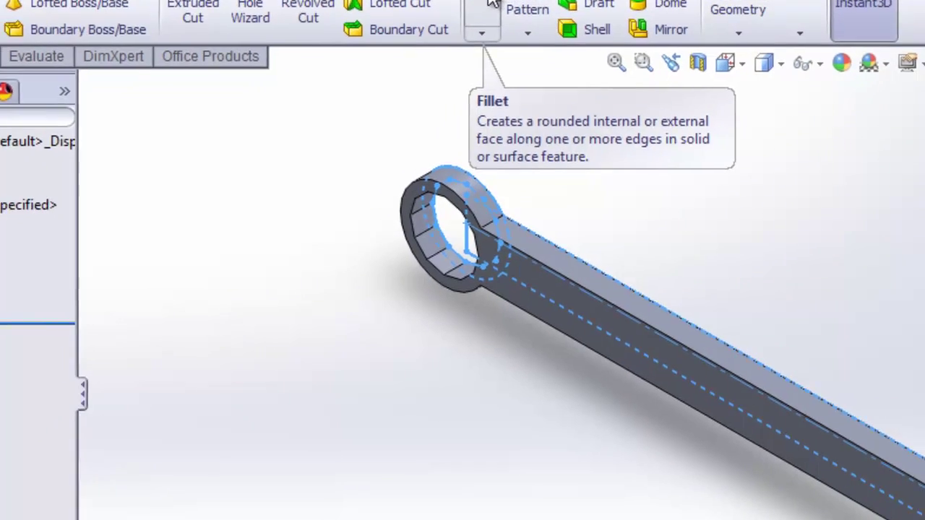
# Round the neck edge beside the open-jawed head with a 20 mm fillet
pyautogui.click(404, 53)
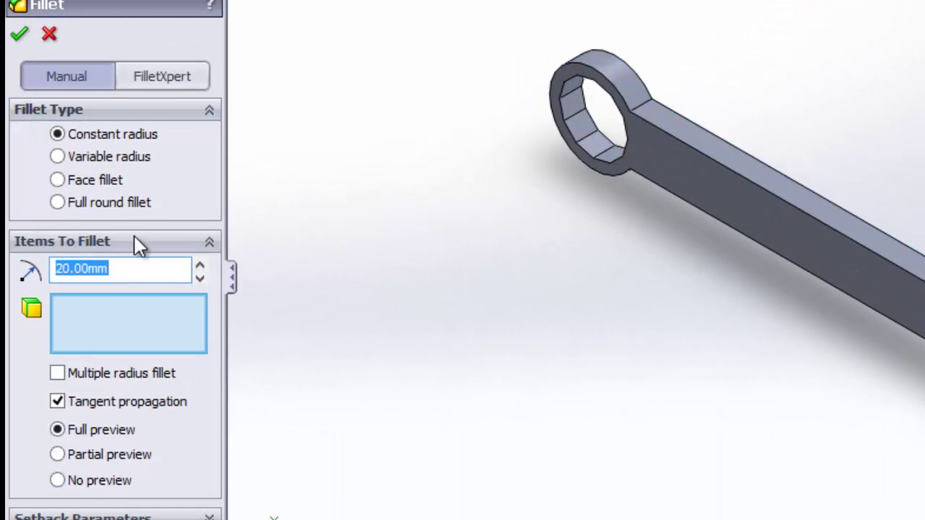
pyautogui.click(115, 268)
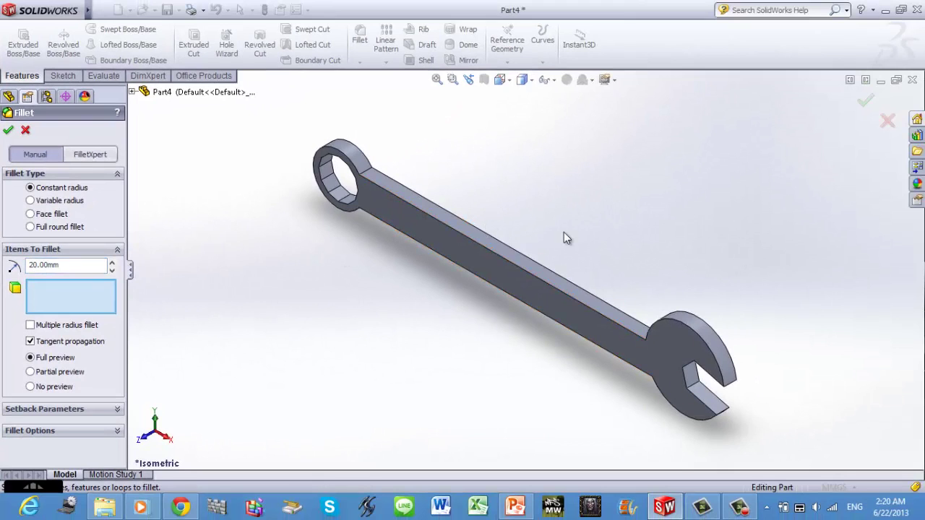
pyautogui.rightClick(563, 232)
pyautogui.moveTo(620, 261)
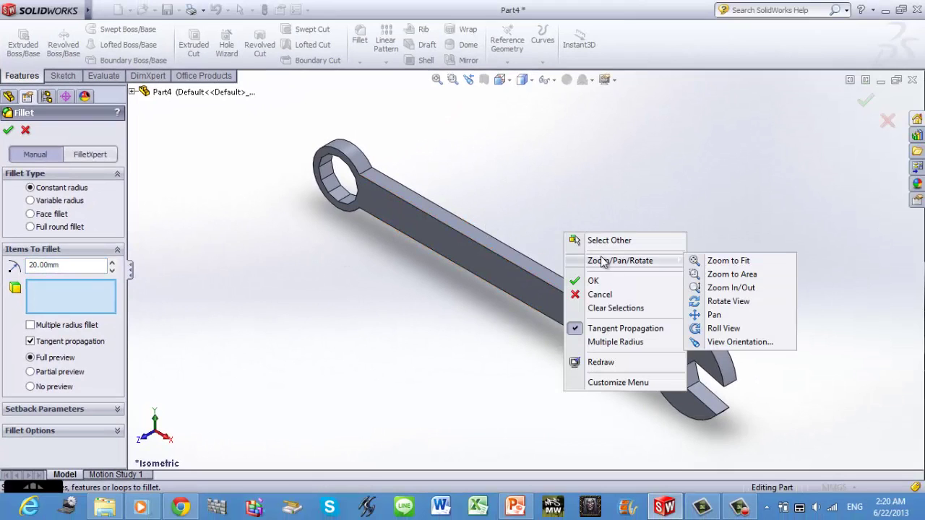
pyautogui.click(715, 301)
pyautogui.moveTo(712, 295)
pyautogui.mouseDown()
pyautogui.moveTo(783, 325)
pyautogui.moveTo(781, 279)
pyautogui.moveTo(778, 315)
pyautogui.moveTo(780, 294)
pyautogui.mouseUp()
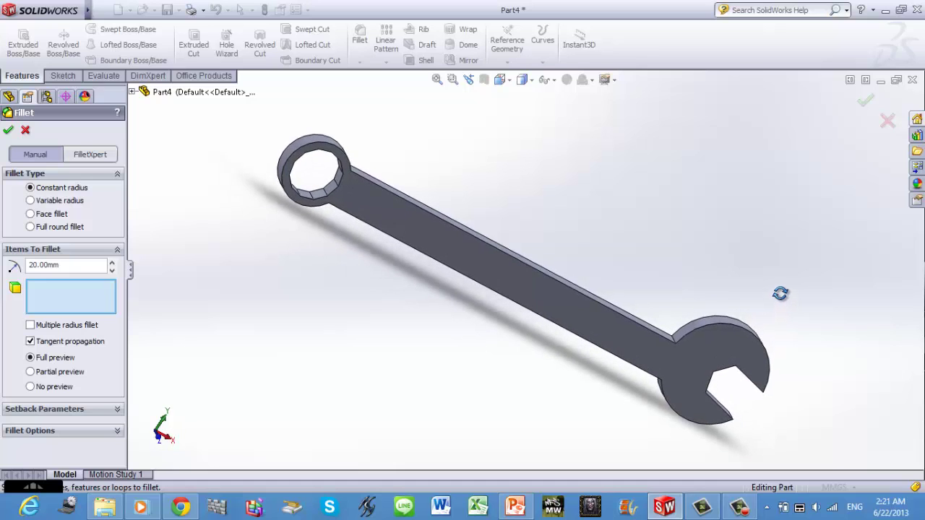
pyautogui.moveTo(722, 306); pyautogui.dragTo(711, 347)
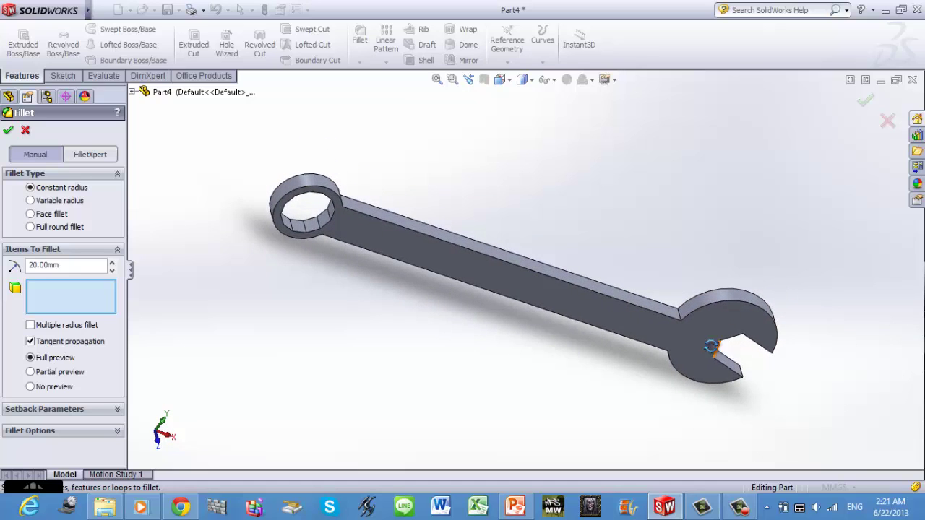
pyautogui.click(679, 326)
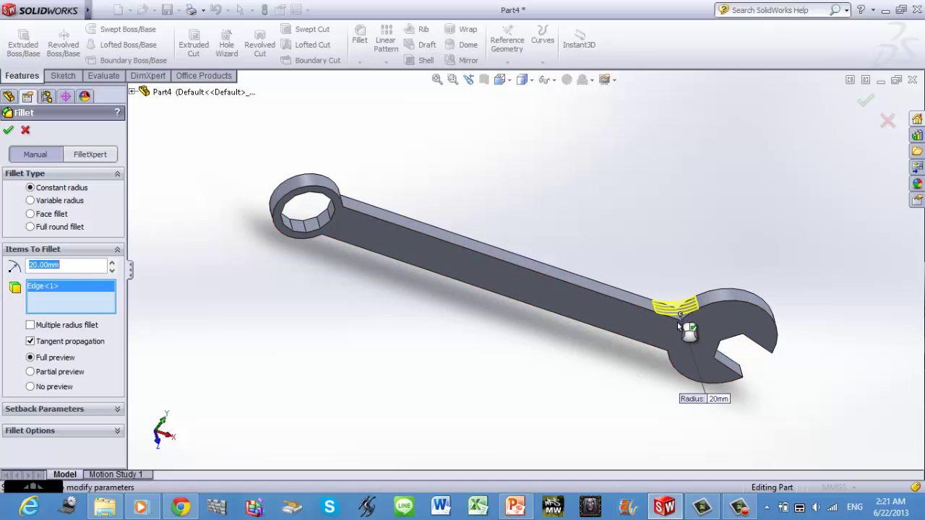
pyautogui.click(8, 130)
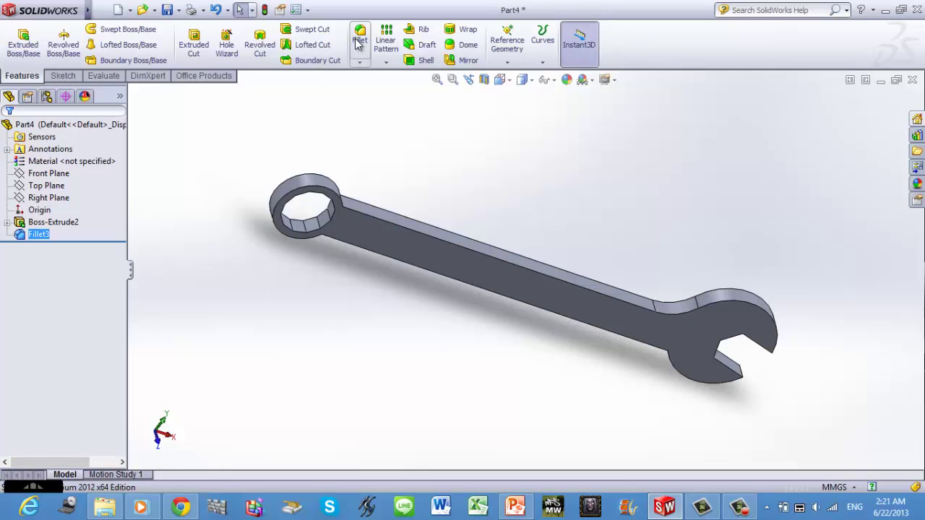
# Start a 15 mm fillet and pick the neck edges near the ring head and open-end head
pyautogui.click(358, 42)
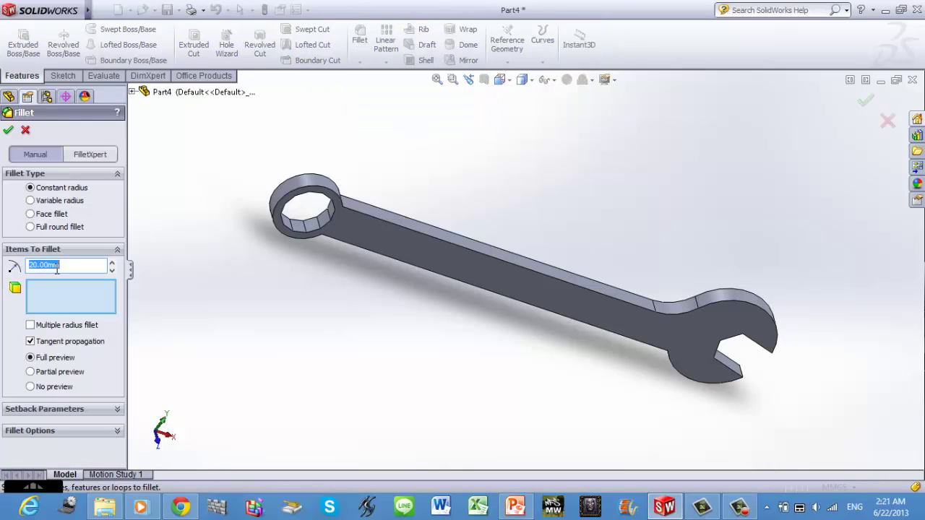
pyautogui.write('15')
pyautogui.press('Return')
pyautogui.rightClick(550, 363)
pyautogui.moveTo(607, 232)
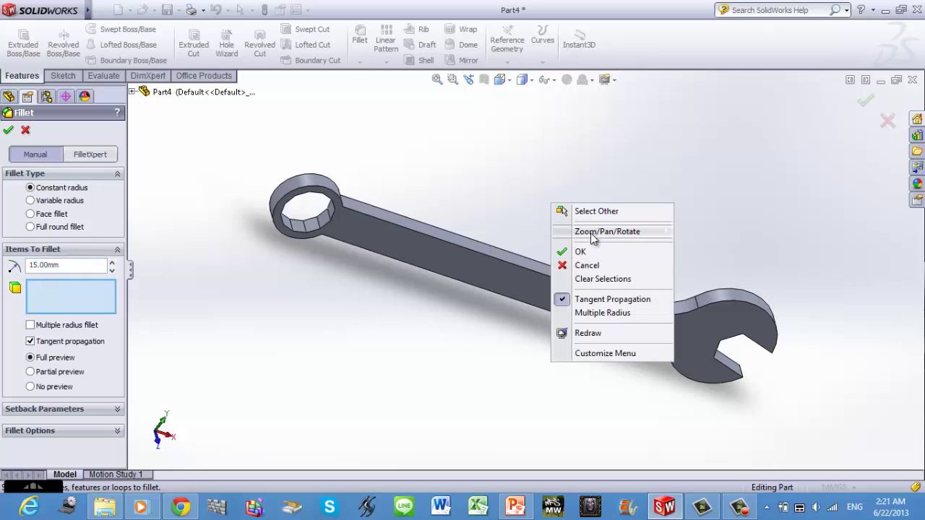
pyautogui.click(727, 272)
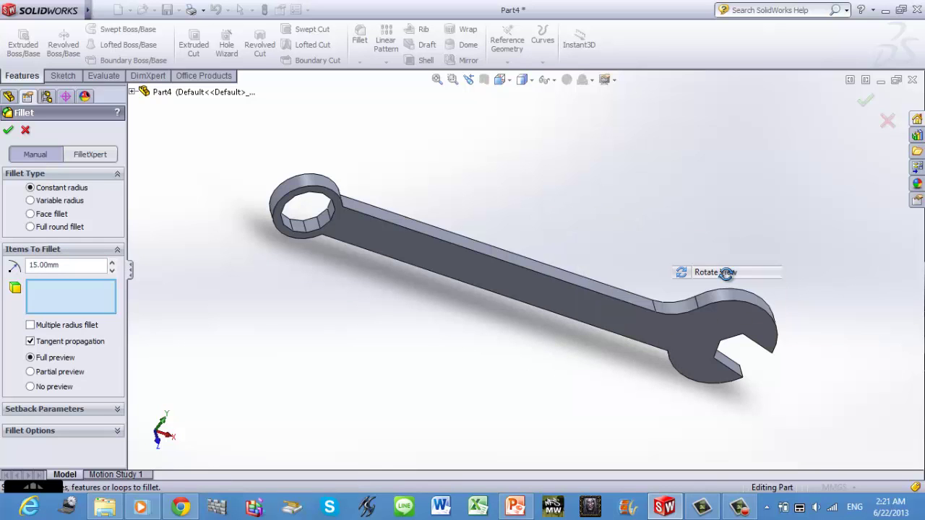
pyautogui.moveTo(644, 390)
pyautogui.mouseDown()
pyautogui.moveTo(656, 313)
pyautogui.moveTo(681, 268)
pyautogui.moveTo(682, 244)
pyautogui.moveTo(644, 196)
pyautogui.moveTo(619, 184)
pyautogui.moveTo(644, 159)
pyautogui.mouseUp()
pyautogui.moveTo(607, 183); pyautogui.dragTo(642, 168)
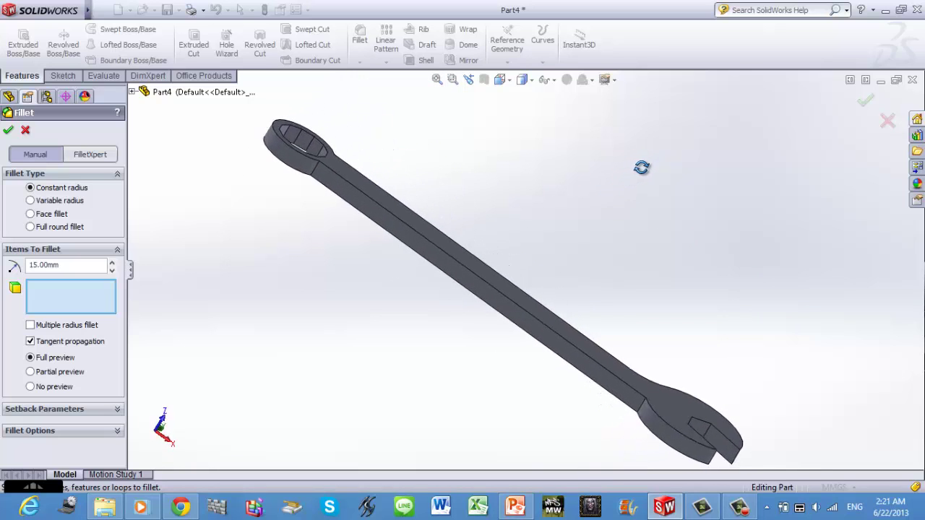
pyautogui.click(313, 175)
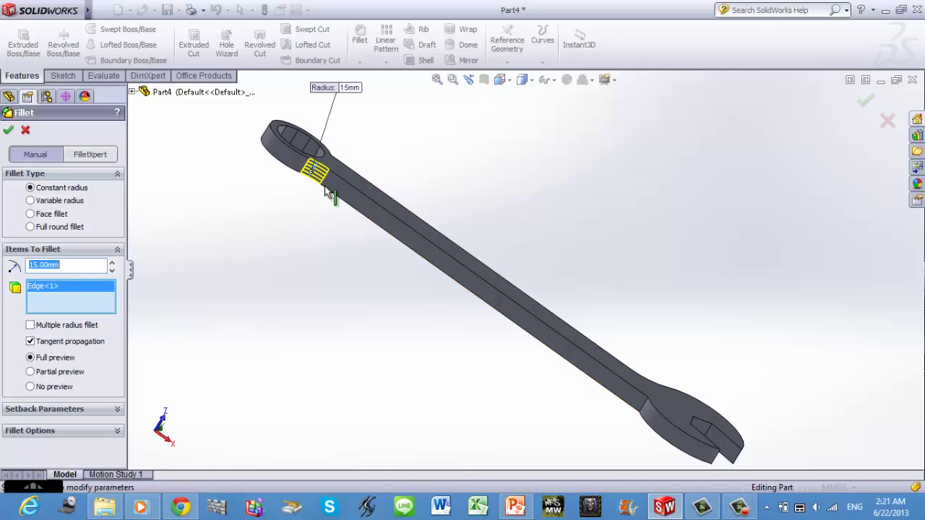
pyautogui.click(642, 387)
# Add the third neck edge from a steep view and confirm the 15 mm fillet
pyautogui.rightClick(618, 194)
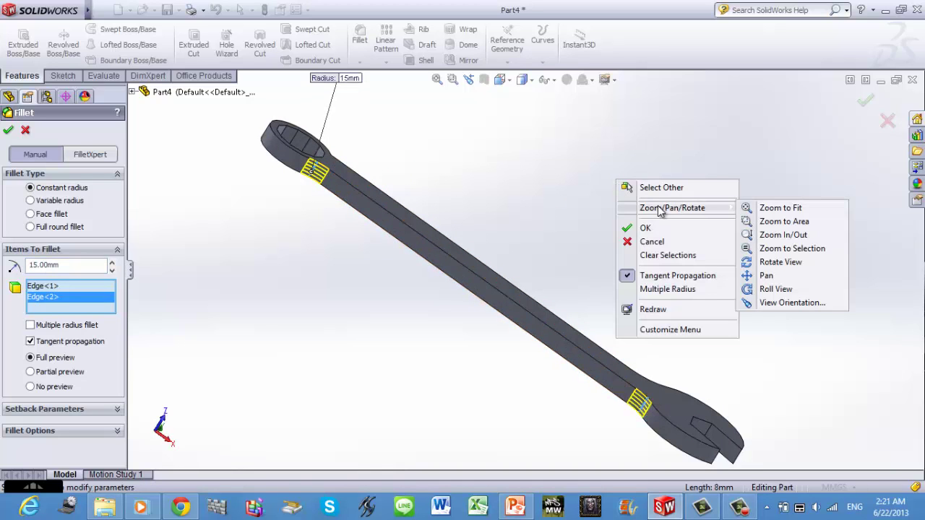
pyautogui.click(777, 262)
pyautogui.moveTo(529, 193)
pyautogui.mouseDown()
pyautogui.moveTo(444, 234)
pyautogui.moveTo(394, 231)
pyautogui.mouseUp()
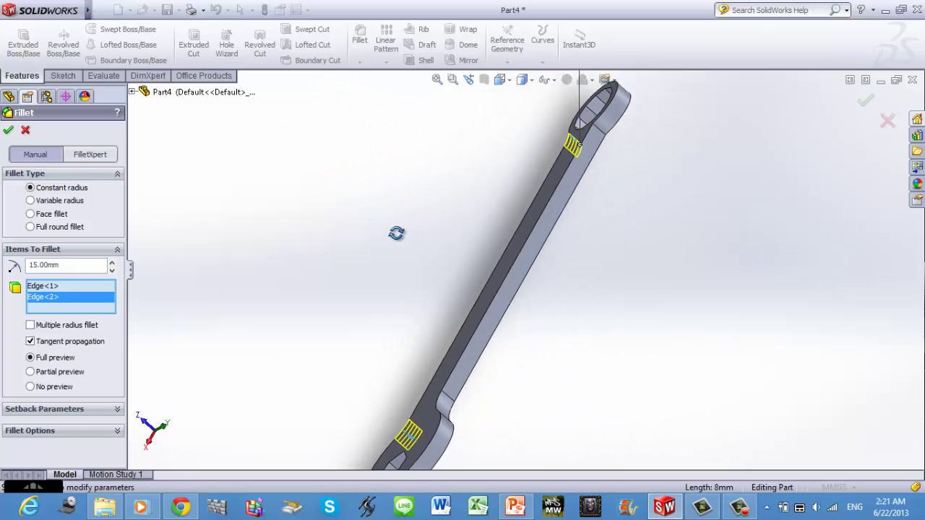
pyautogui.click(606, 139)
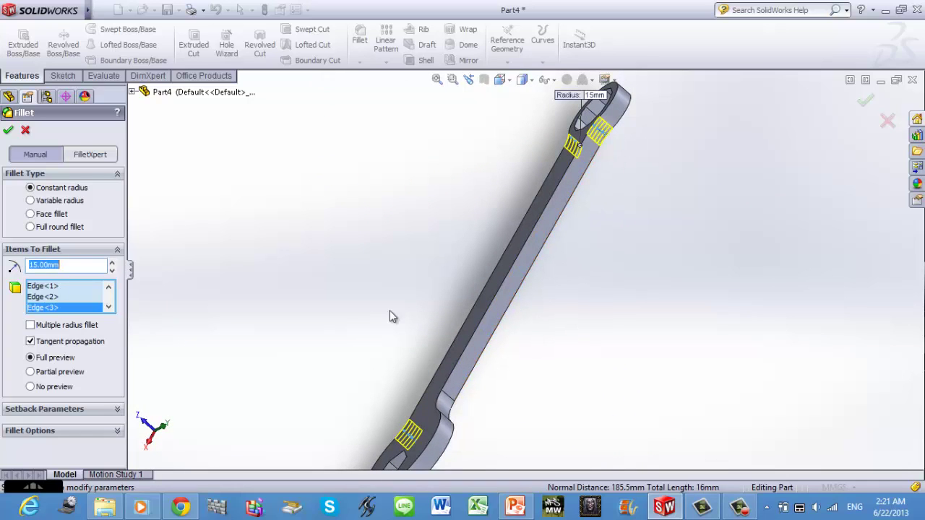
pyautogui.click(8, 131)
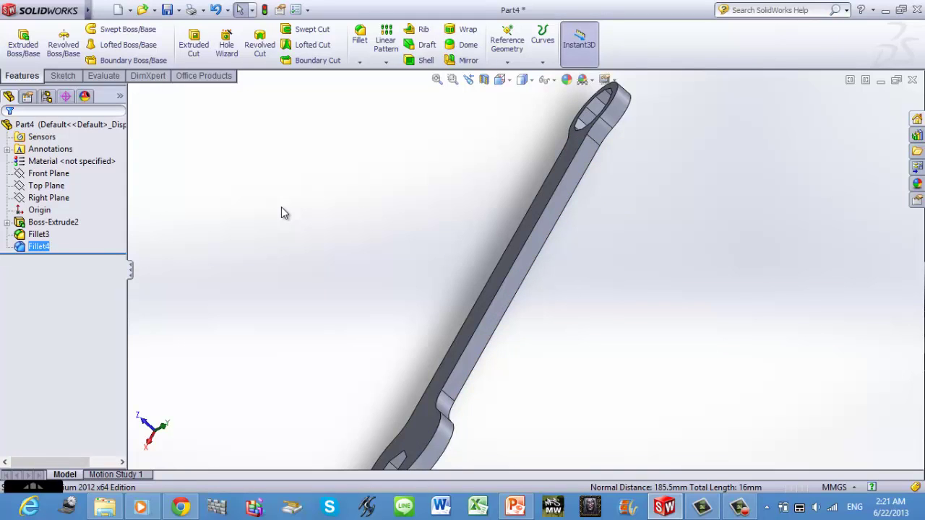
# Chamfer the wrench's top face outline edges at 1 mm by 45° from the isometric view
pyautogui.hotkey('ctrl', '7')
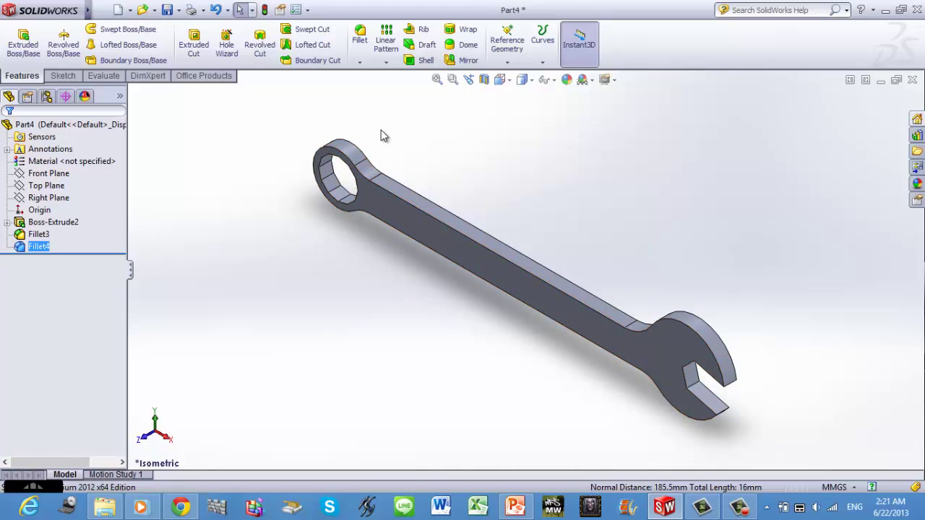
pyautogui.click(359, 62)
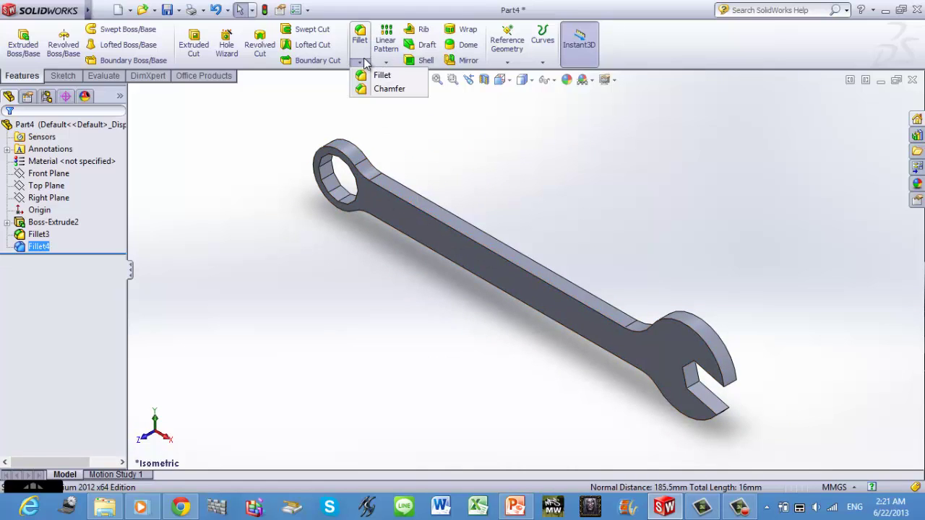
pyautogui.click(388, 89)
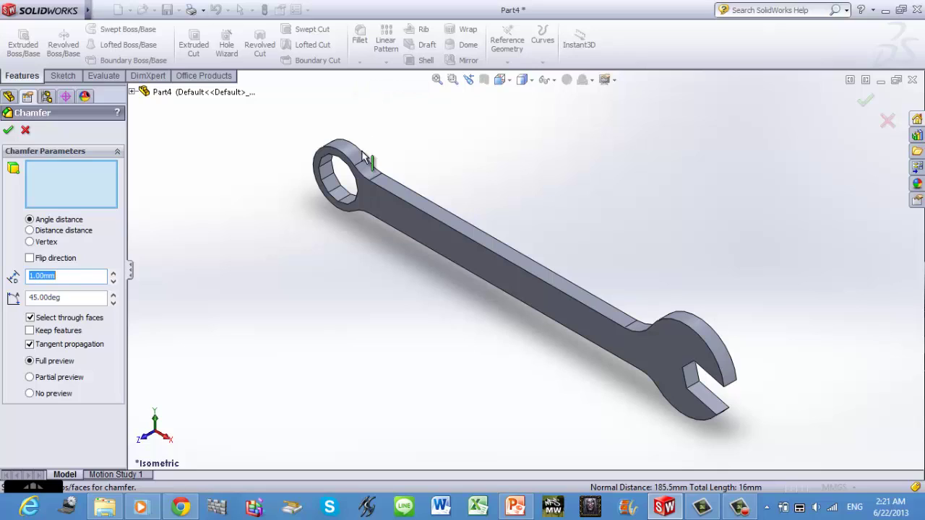
pyautogui.click(63, 299)
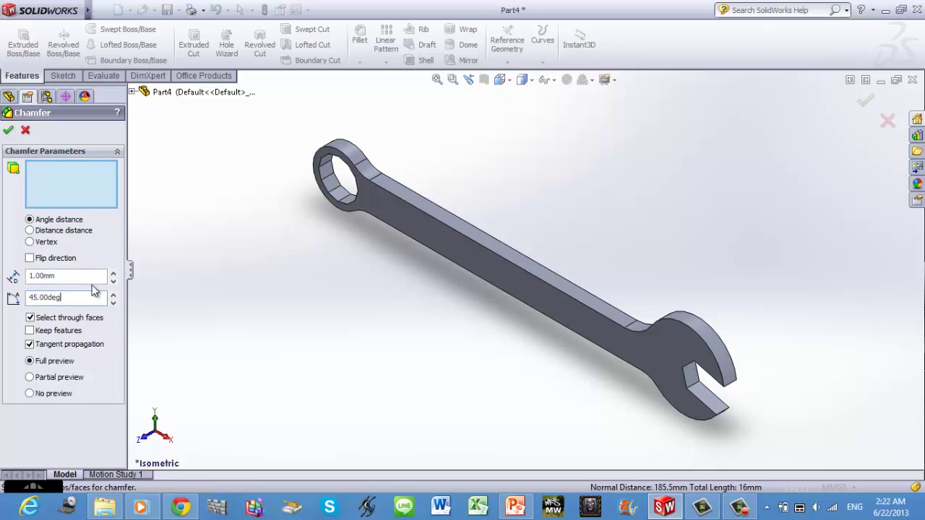
pyautogui.click(356, 163)
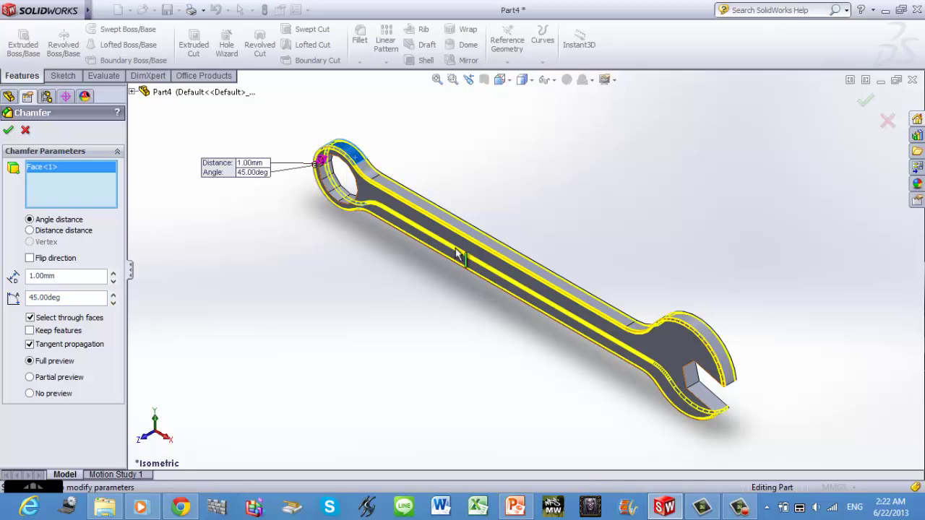
pyautogui.click(10, 130)
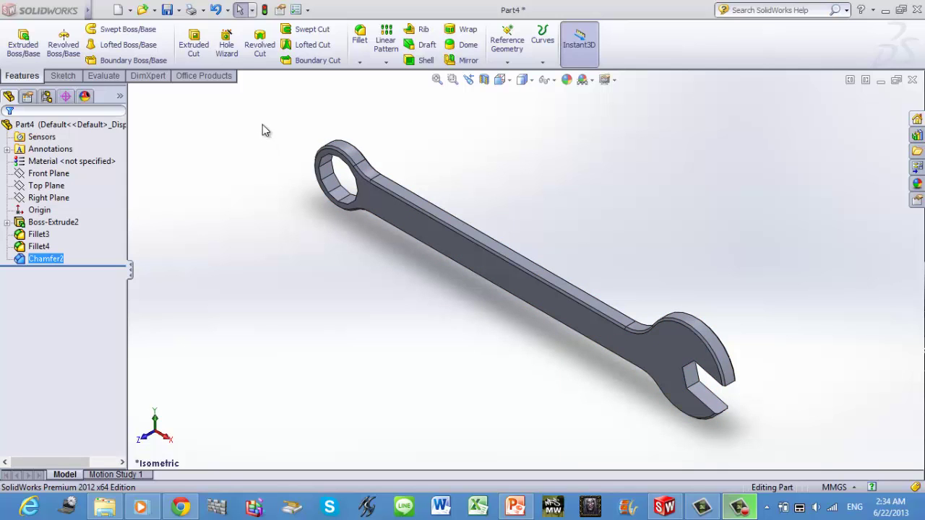
# Select Boss-Extrude2, Fillet3, Fillet4 and Chamfer2 together in the feature tree
pyautogui.keyDown('ctrl'); pyautogui.click(47, 223); pyautogui.keyUp('ctrl')
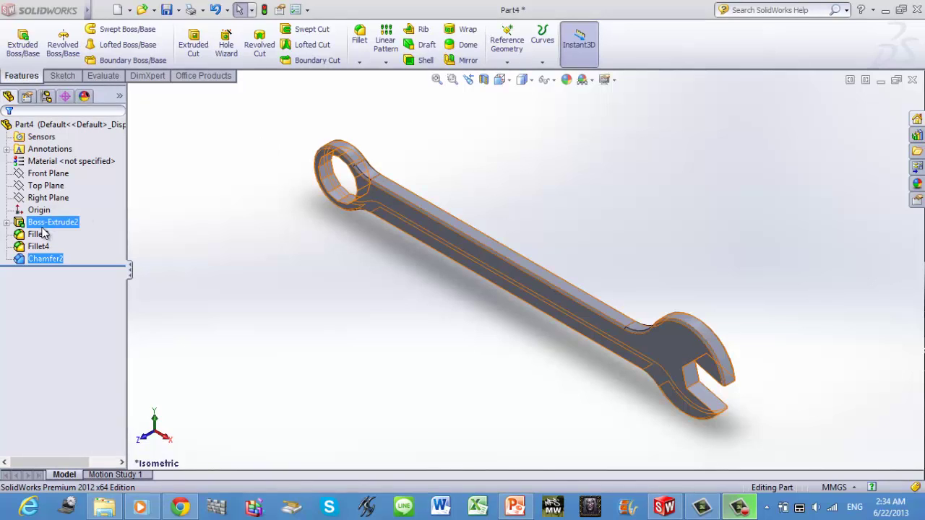
pyautogui.click(50, 222)
pyautogui.keyDown('ctrl'); pyautogui.click(45, 235); pyautogui.keyUp('ctrl')
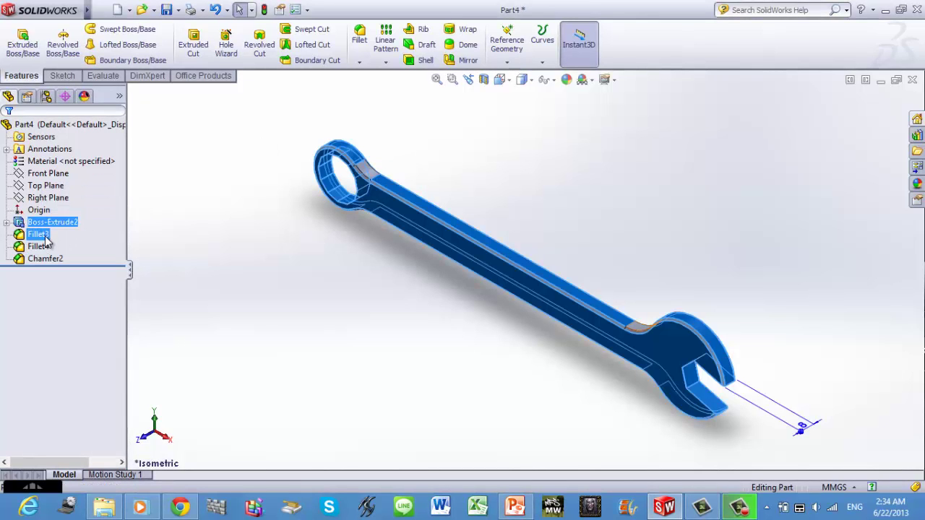
pyautogui.keyDown('ctrl'); pyautogui.click(44, 249); pyautogui.keyUp('ctrl')
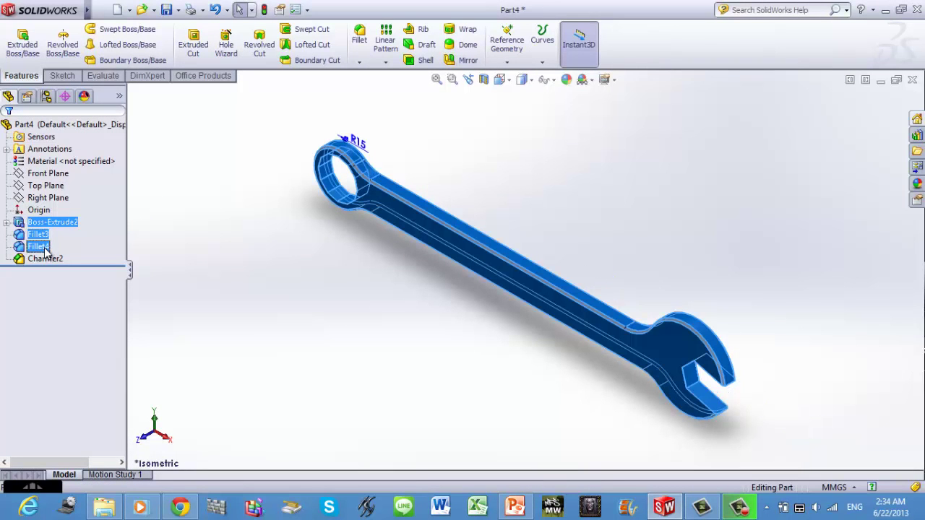
pyautogui.keyDown('ctrl'); pyautogui.click(47, 260); pyautogui.keyUp('ctrl')
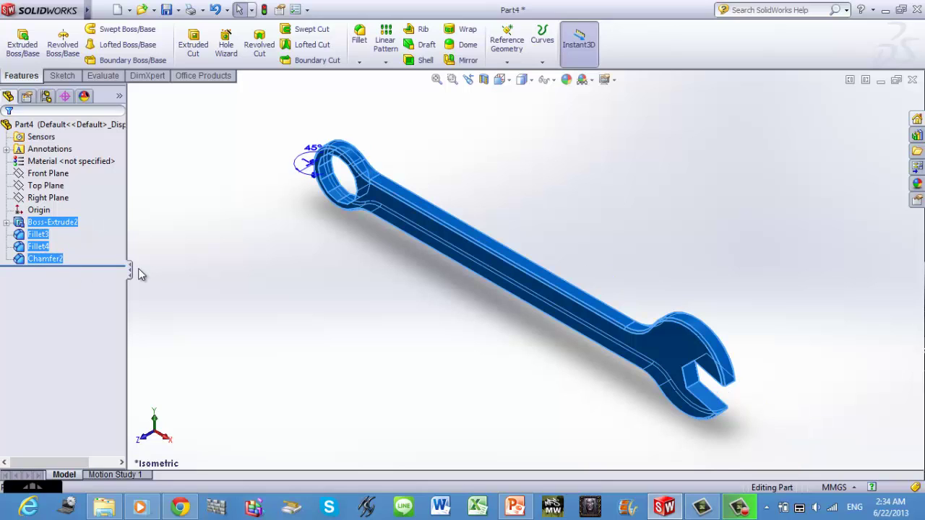
# Give the selected features a green colour appearance from the palette
pyautogui.click(567, 81)
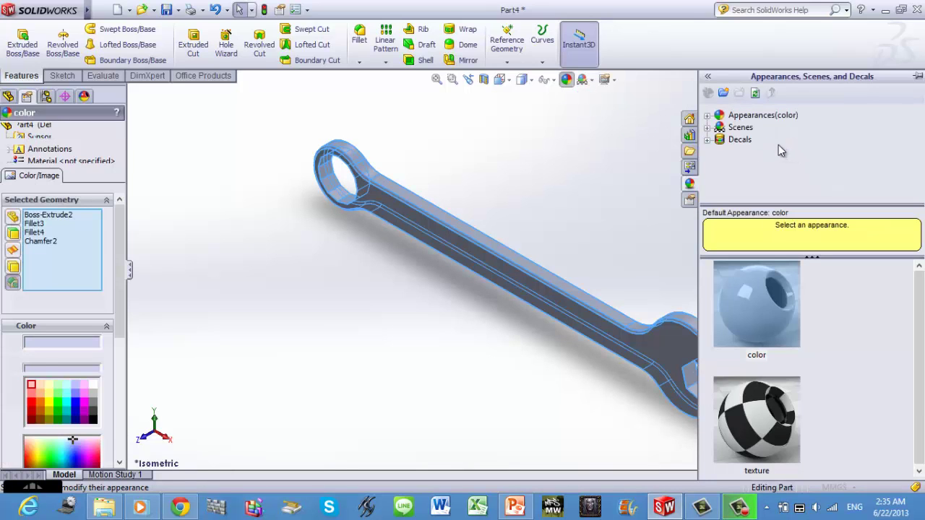
pyautogui.click(734, 117)
pyautogui.click(708, 116)
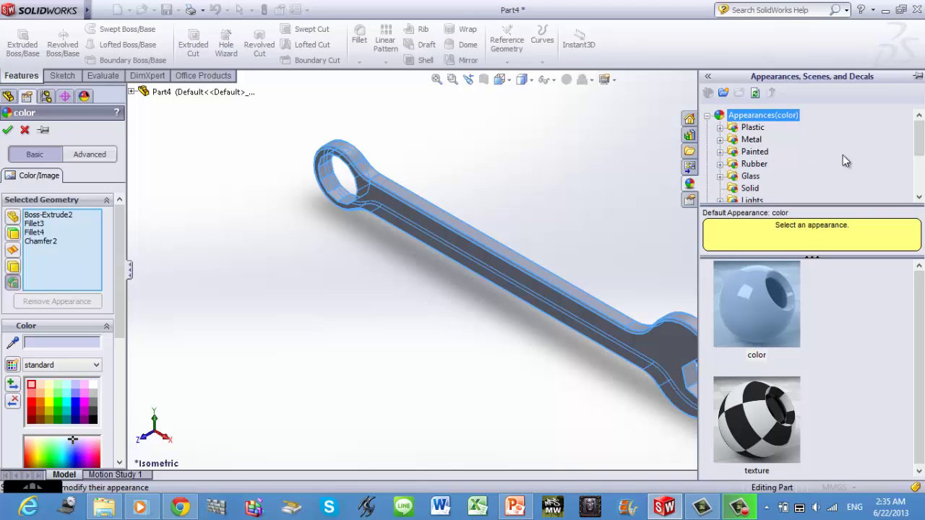
pyautogui.moveTo(920, 137); pyautogui.dragTo(923, 155)
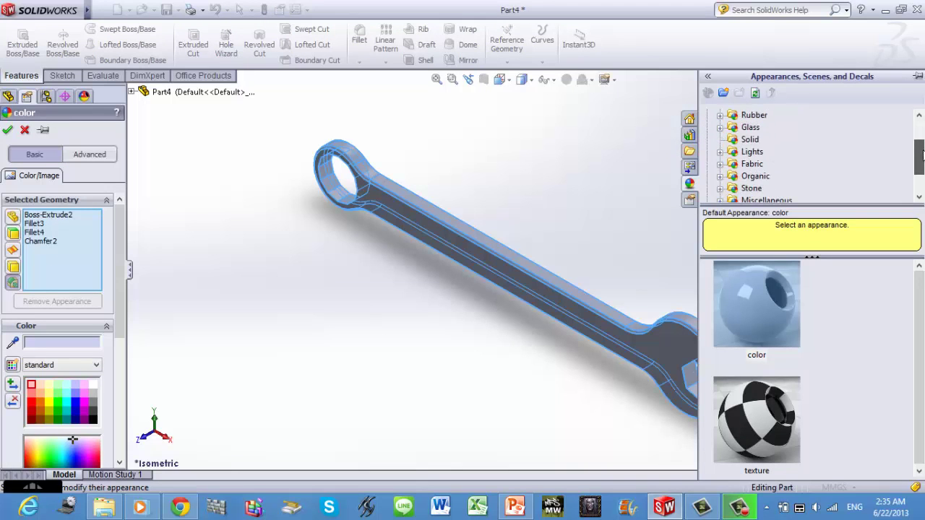
pyautogui.click(754, 176)
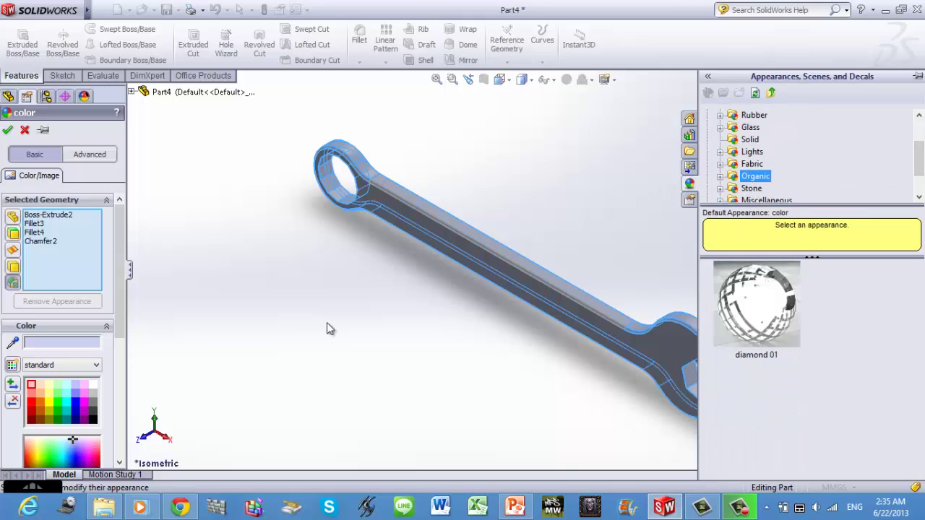
pyautogui.click(749, 139)
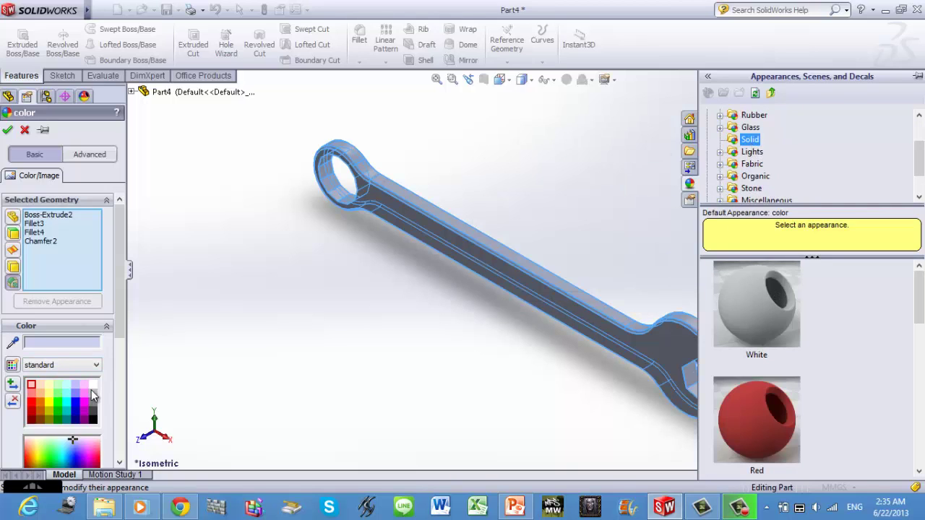
pyautogui.click(58, 394)
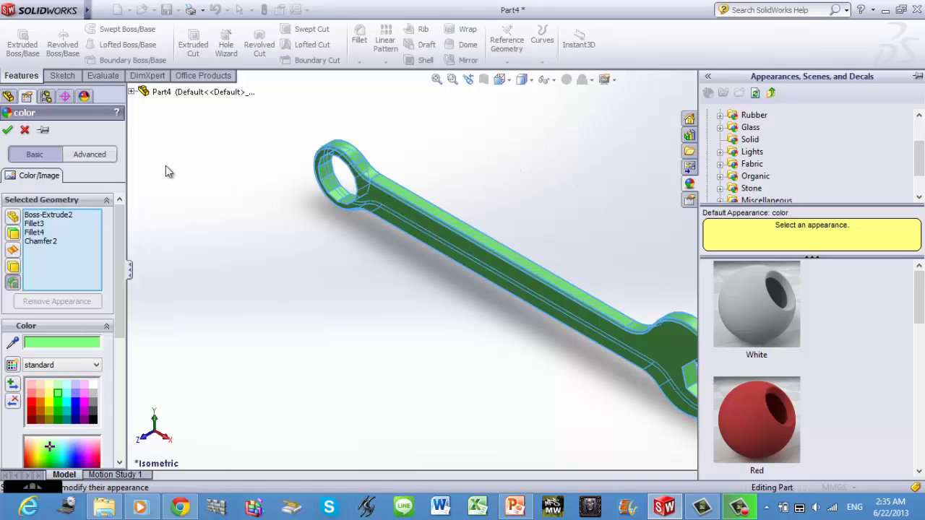
pyautogui.click(7, 131)
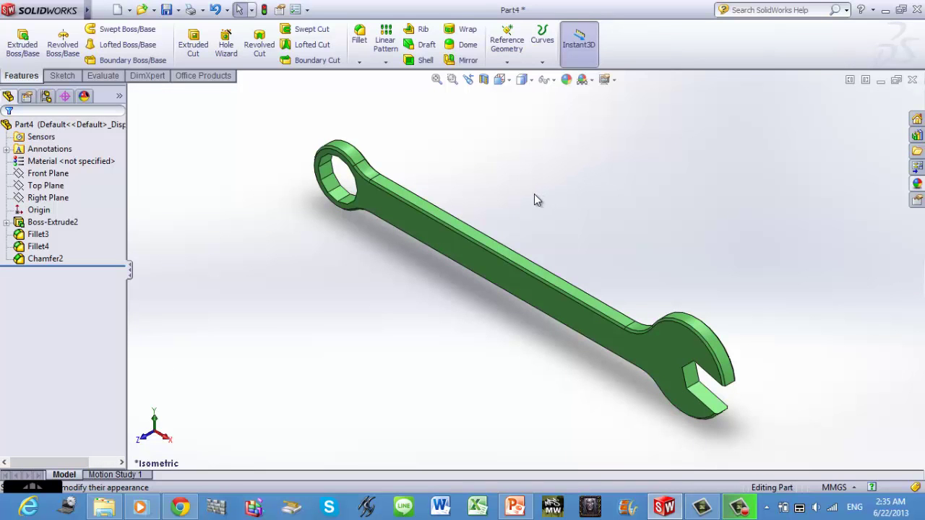
pyautogui.rightClick(532, 194)
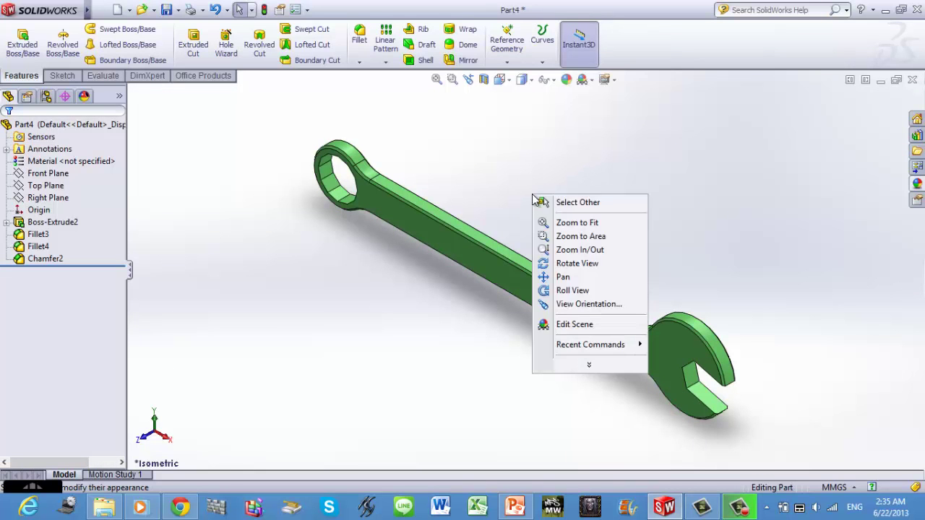
pyautogui.click(574, 263)
pyautogui.moveTo(681, 266)
pyautogui.mouseDown()
pyautogui.moveTo(687, 178)
pyautogui.moveTo(685, 190)
pyautogui.moveTo(728, 167)
pyautogui.moveTo(732, 227)
pyautogui.mouseUp()
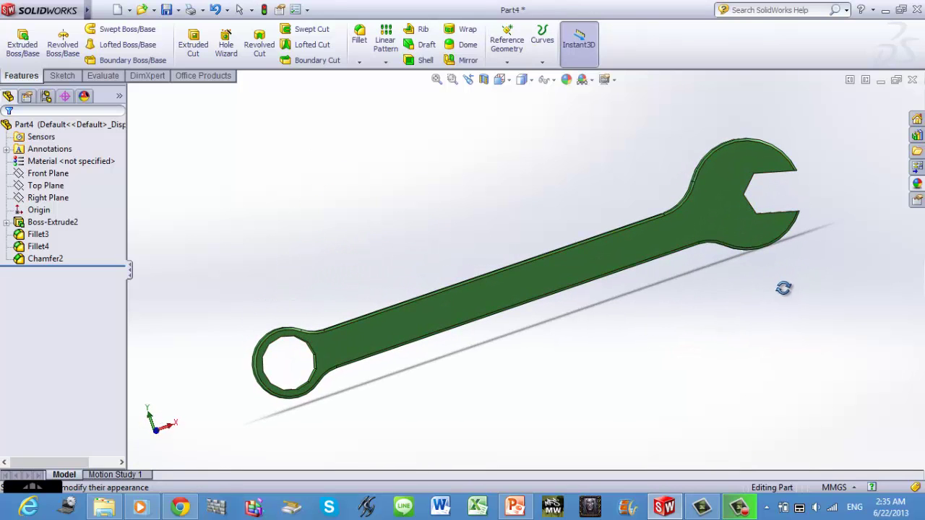
pyautogui.moveTo(784, 286)
pyautogui.mouseDown()
pyautogui.moveTo(744, 376)
pyautogui.moveTo(790, 339)
pyautogui.mouseUp()
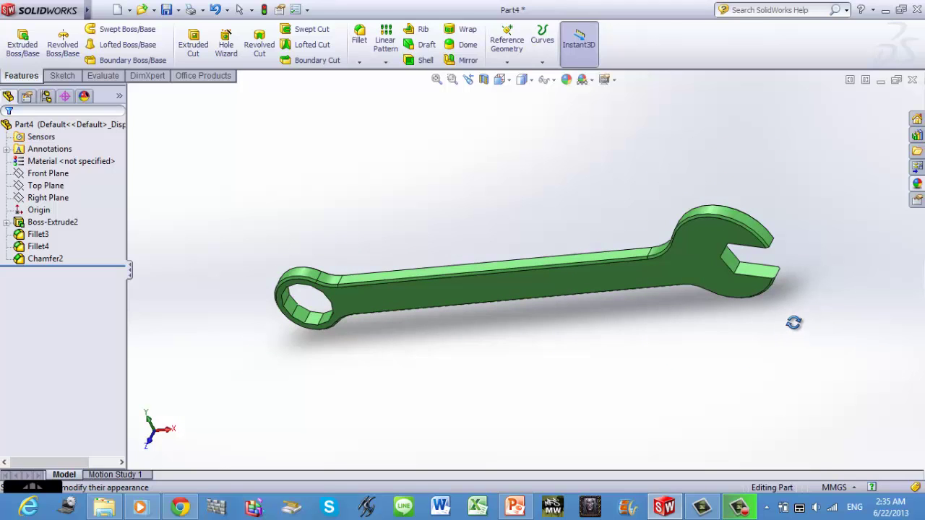
pyautogui.hotkey('ctrl', '7')
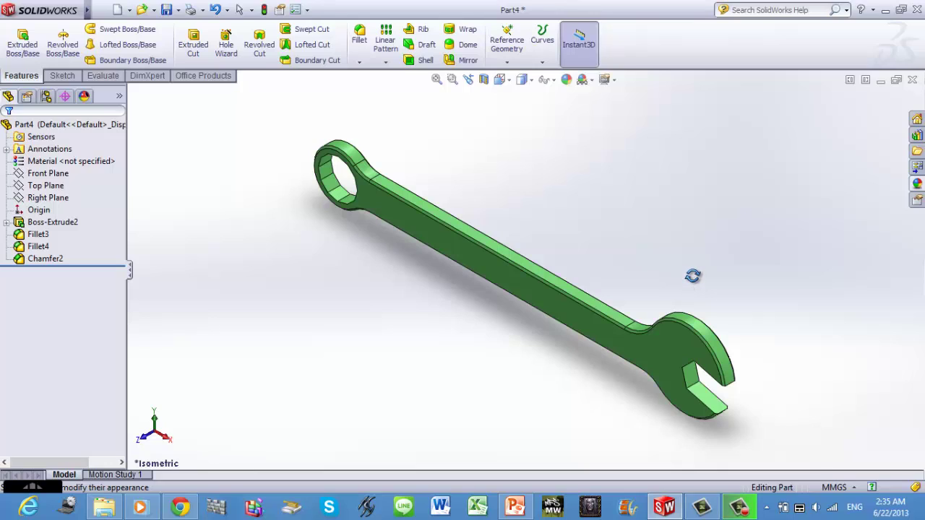
pyautogui.press('Escape')
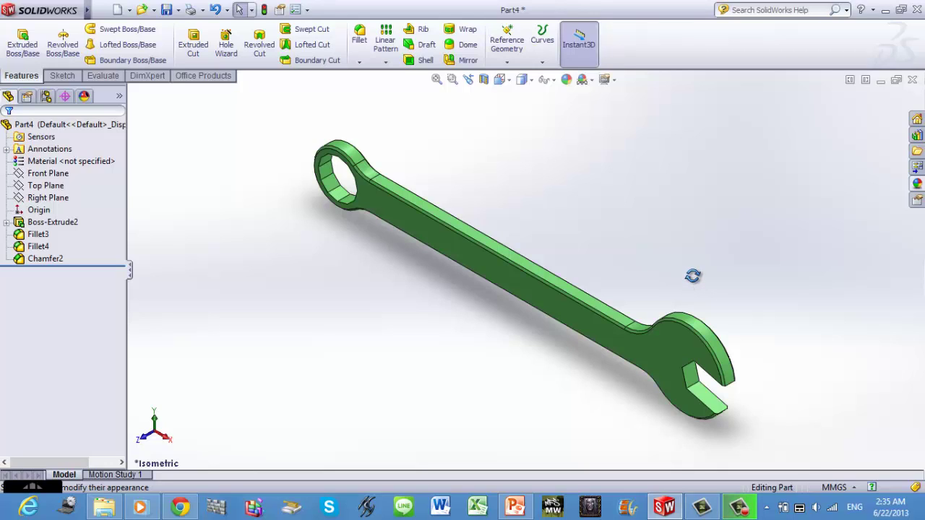